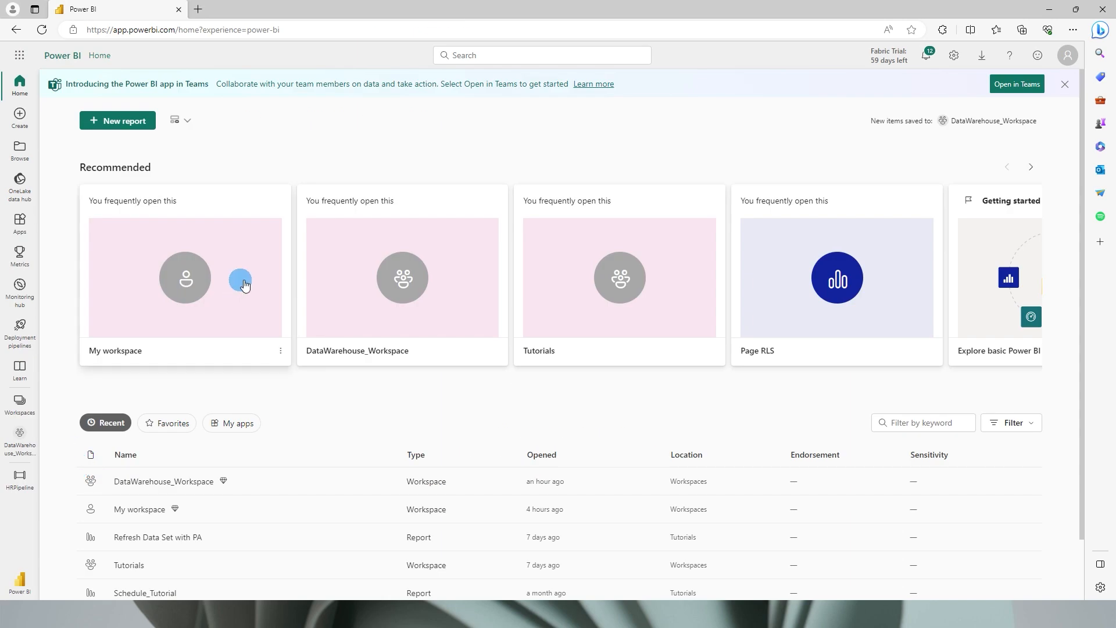
Switch from Power BI to the Microsoft Fabric home page and enter the Synapse Data Warehouse experience.
left_click(19, 580)
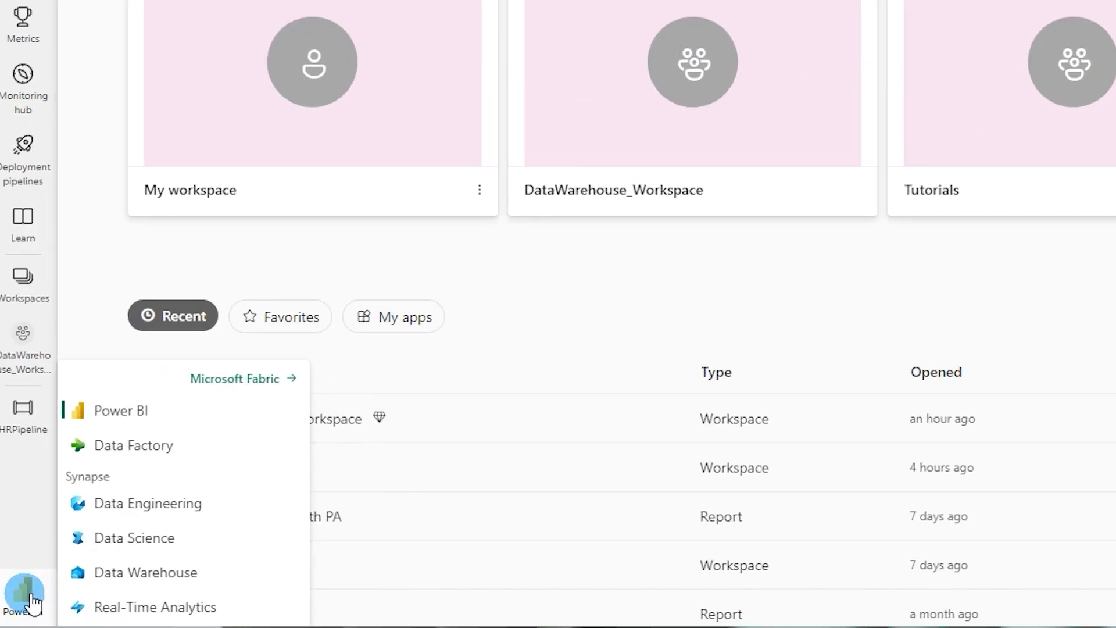
left_click(254, 382)
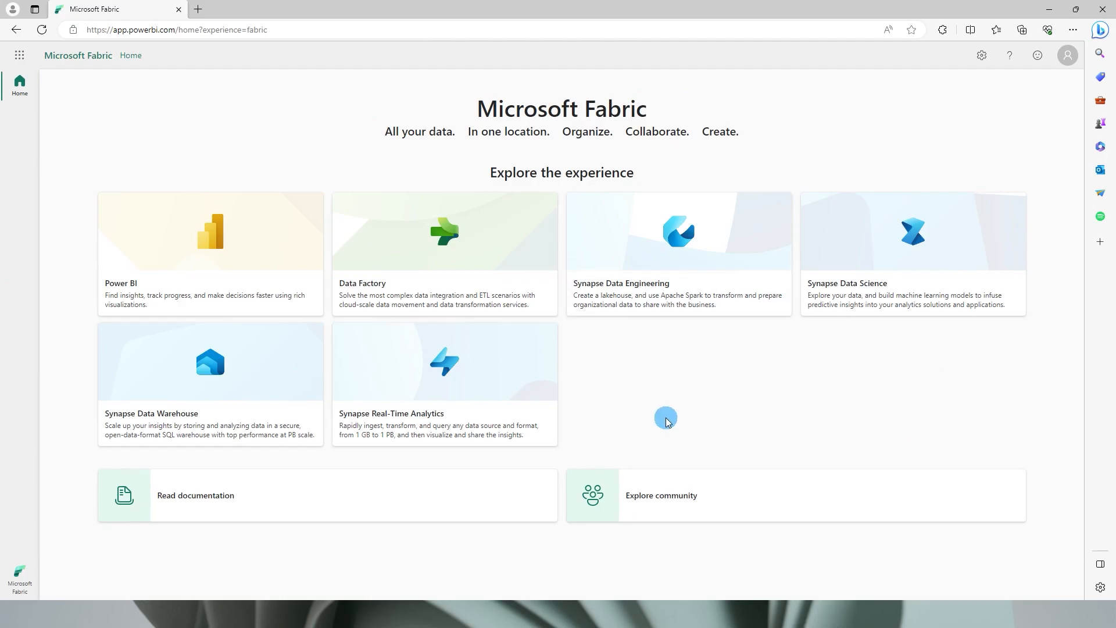
left_click(189, 417)
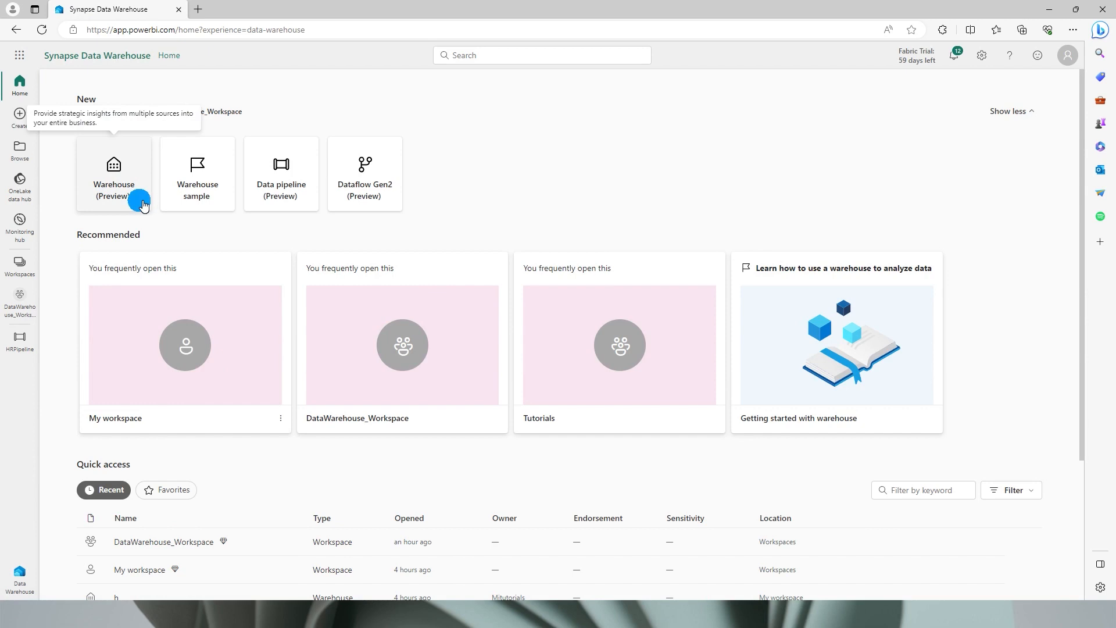
Create a new warehouse named Tutorials_DW in the current workspace.
left_click(120, 185)
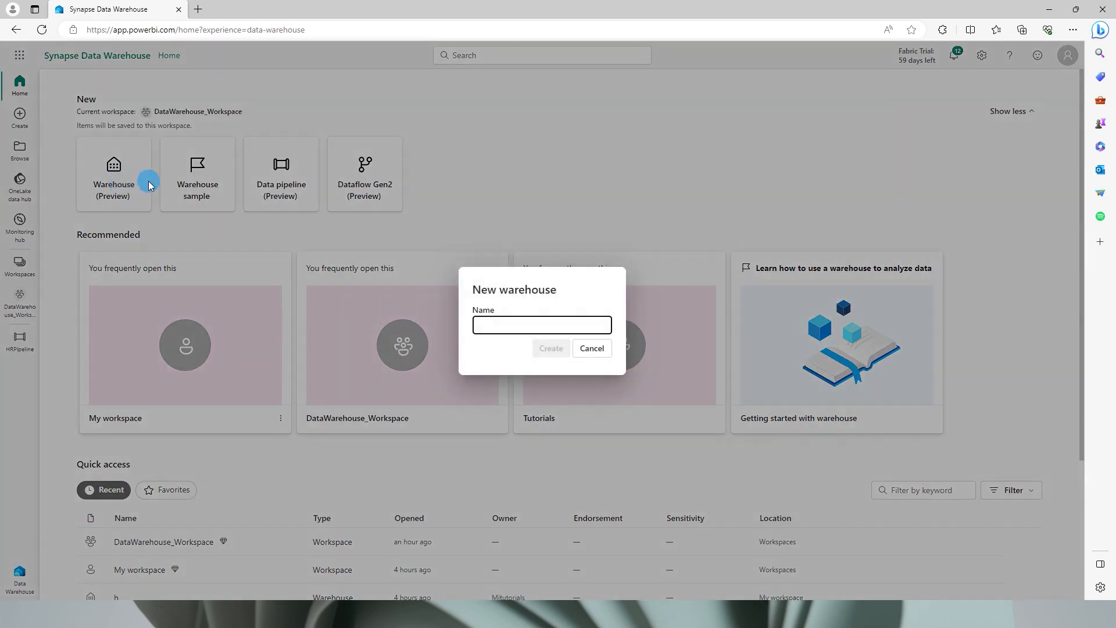
left_click(514, 326)
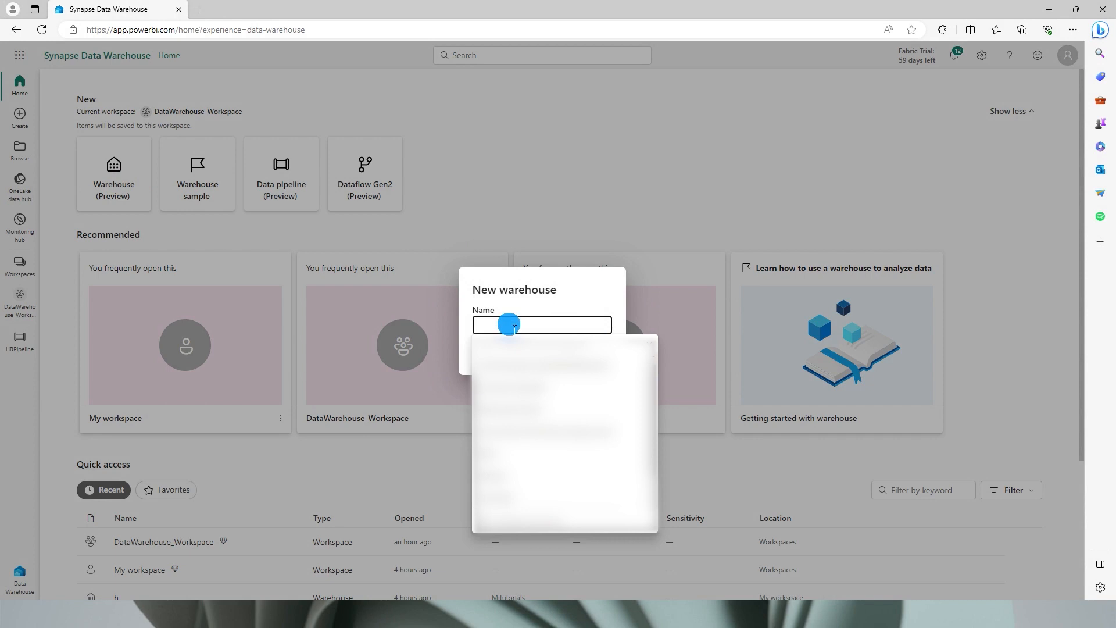
type("Tutor")
type("ial")
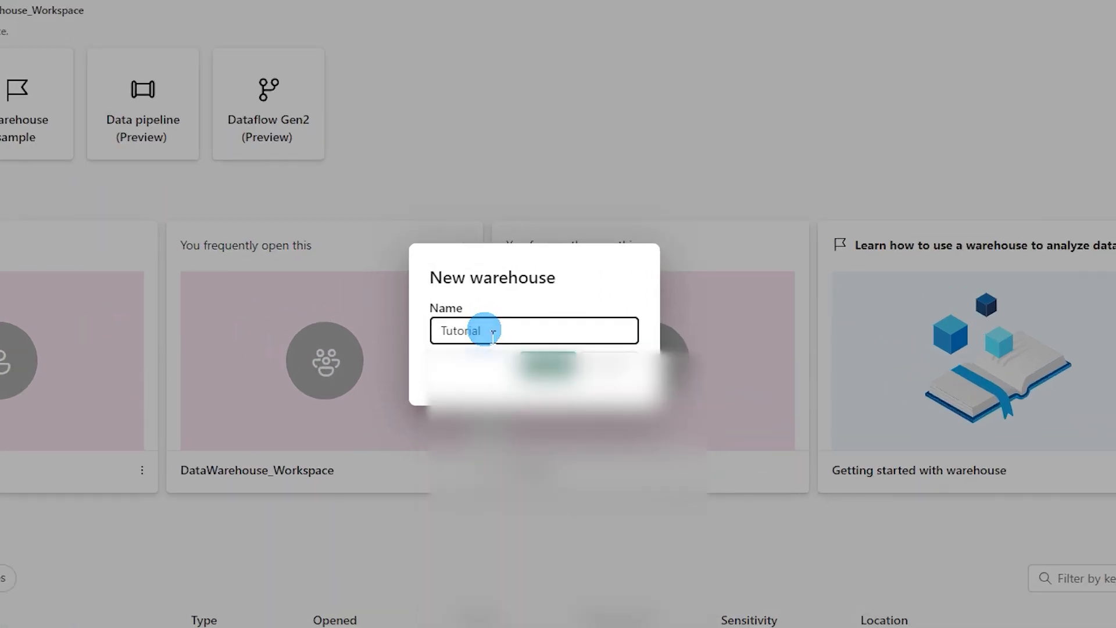
type("s_DW")
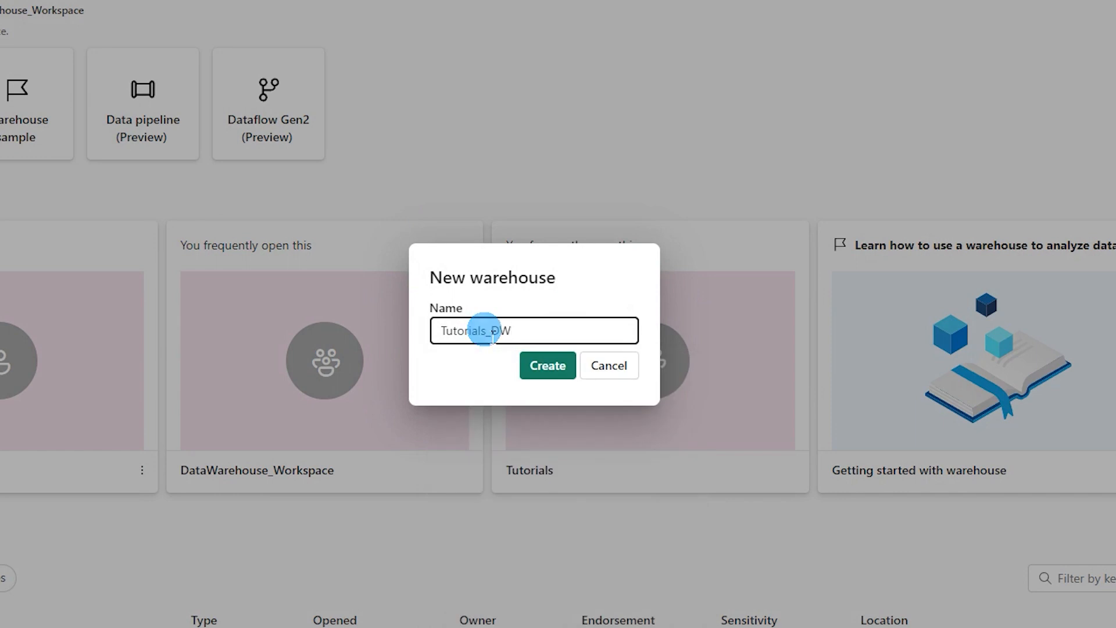
left_click(555, 375)
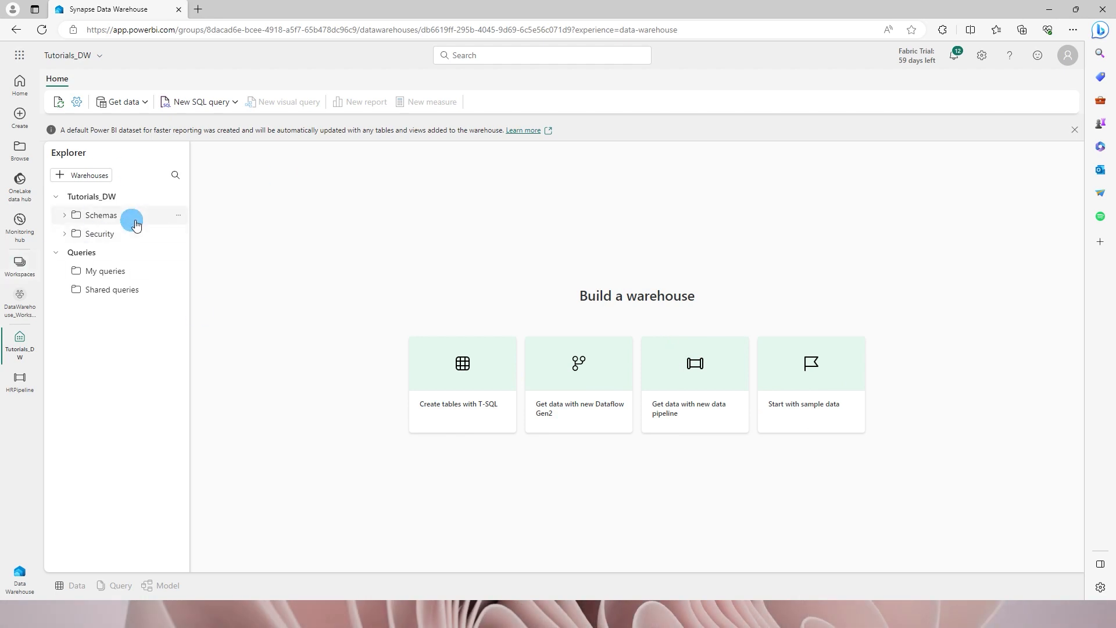
Expand the Schemas and Security folders of the Tutorials_DW warehouse to examine their contents.
left_click(65, 215)
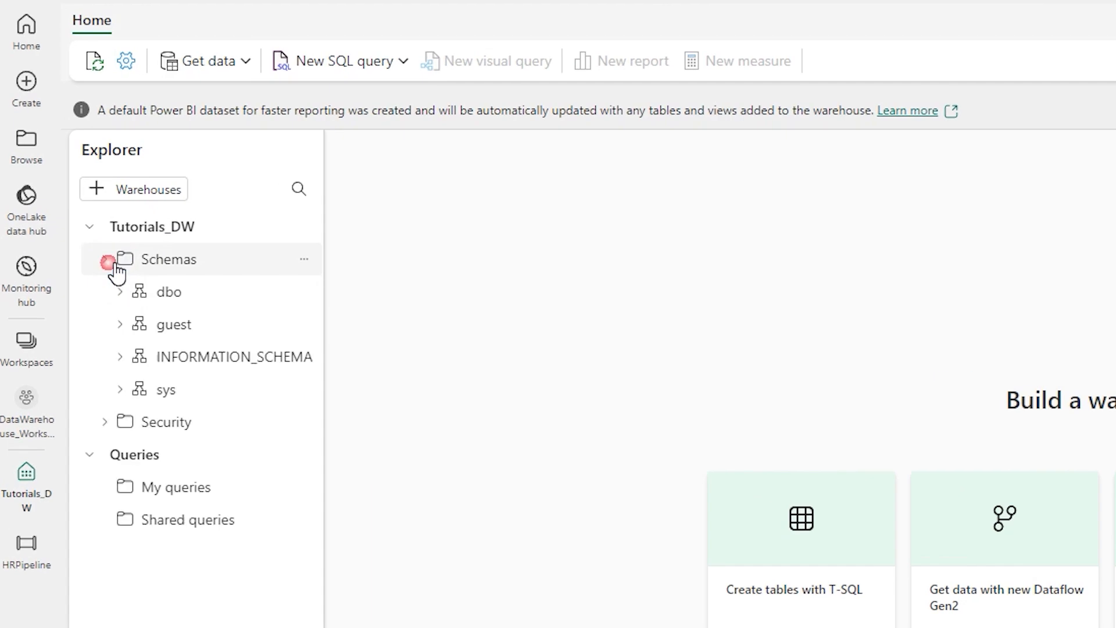
left_click(107, 422)
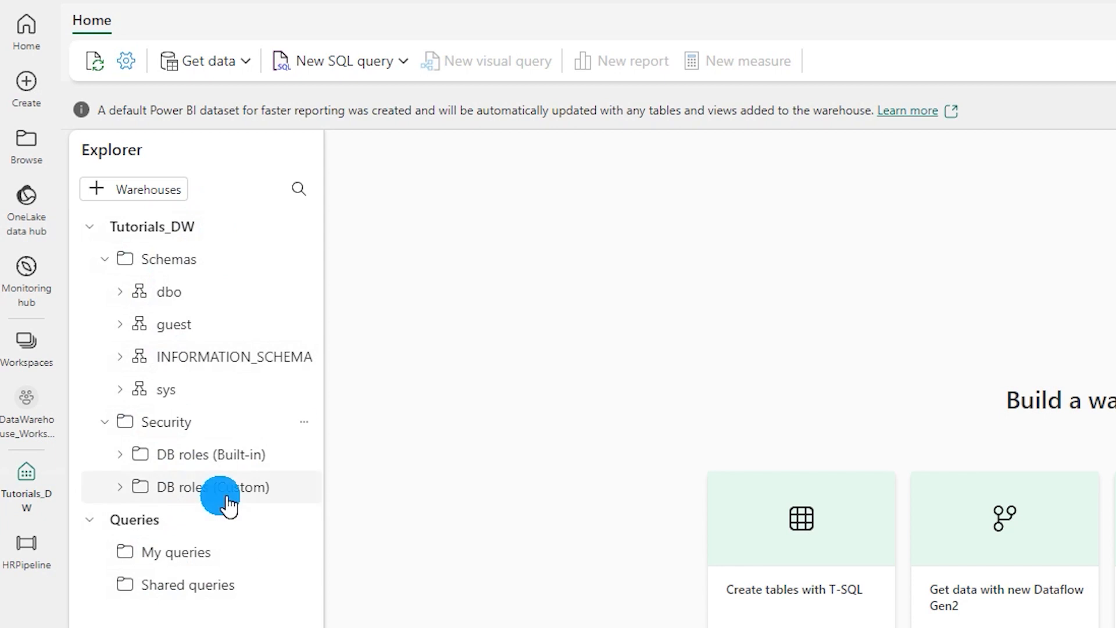
Create a new data pipeline named Sample_Pipeline for getting data into the warehouse.
left_click(244, 61)
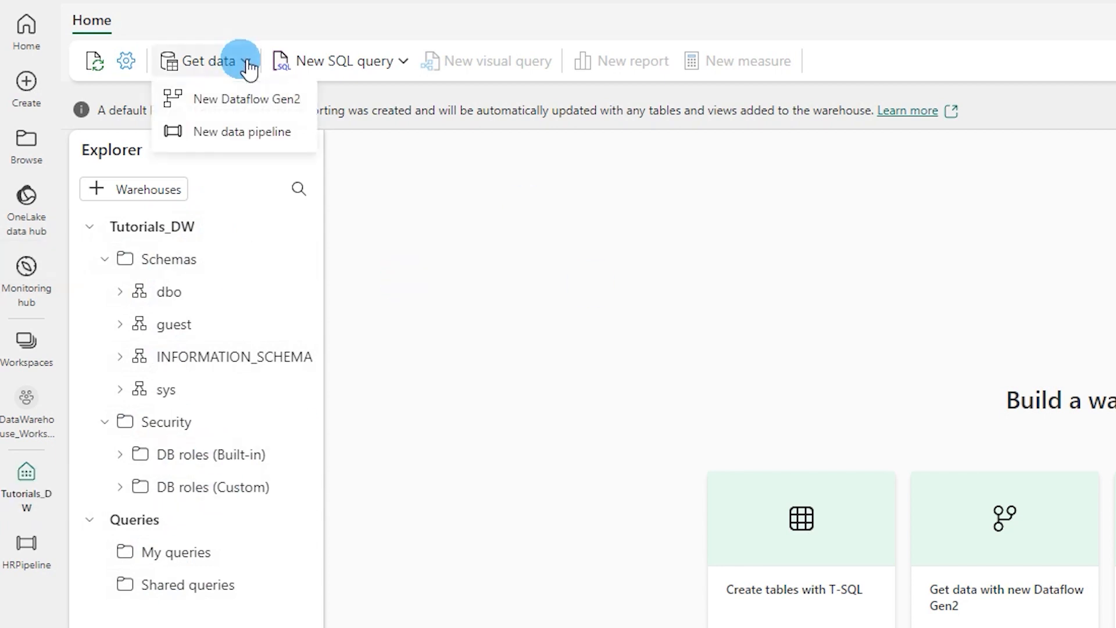
left_click(240, 139)
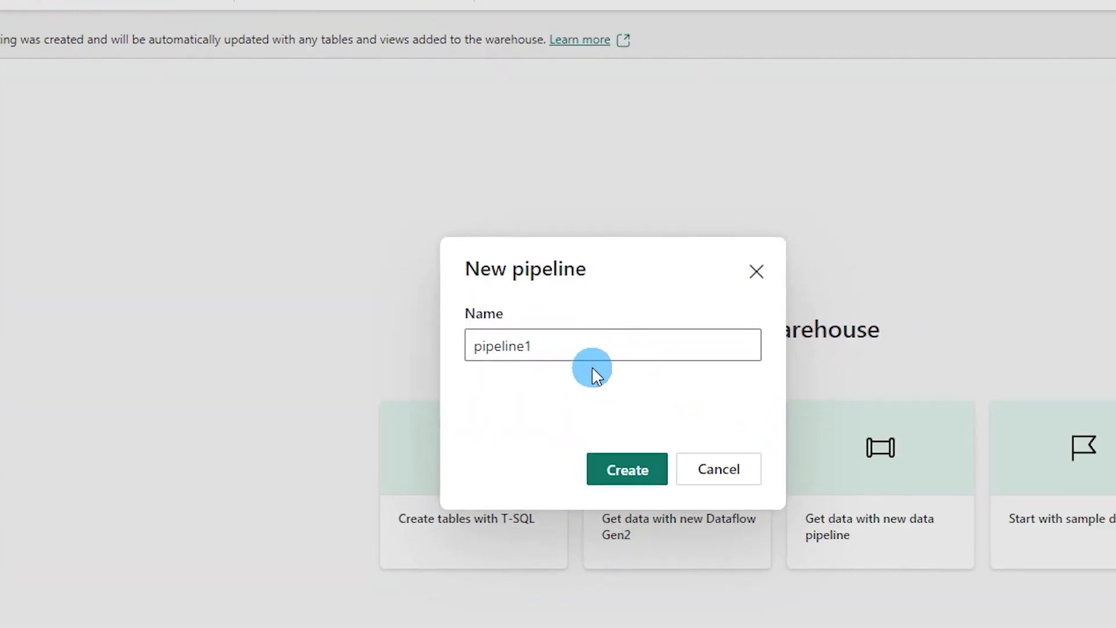
left_click_drag(889, 420, 700, 424)
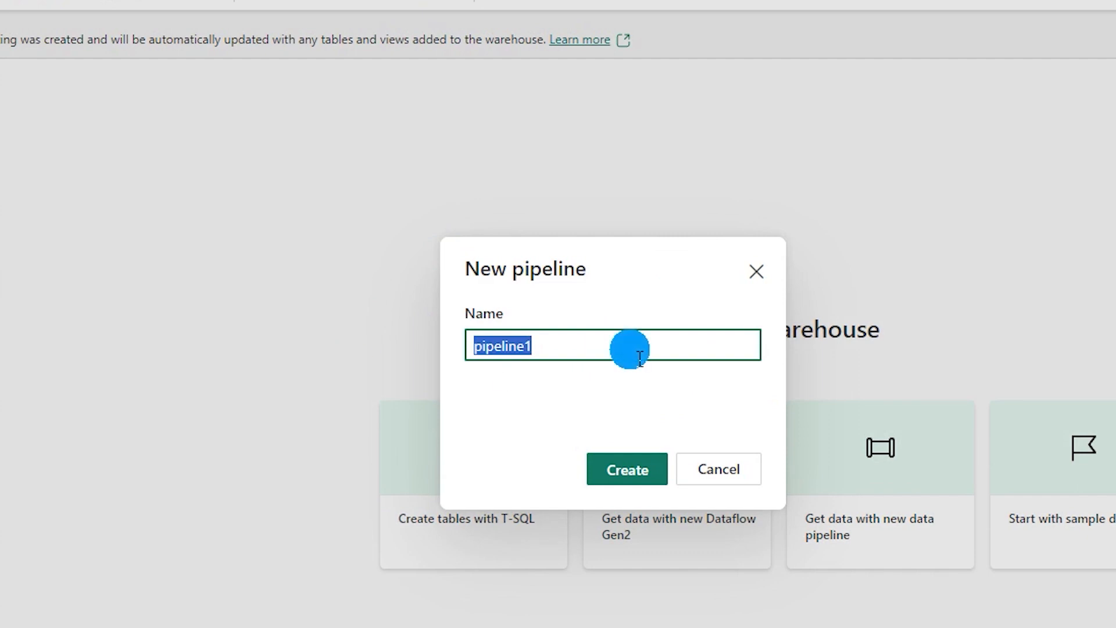
key("BackSpace")
type("Sample")
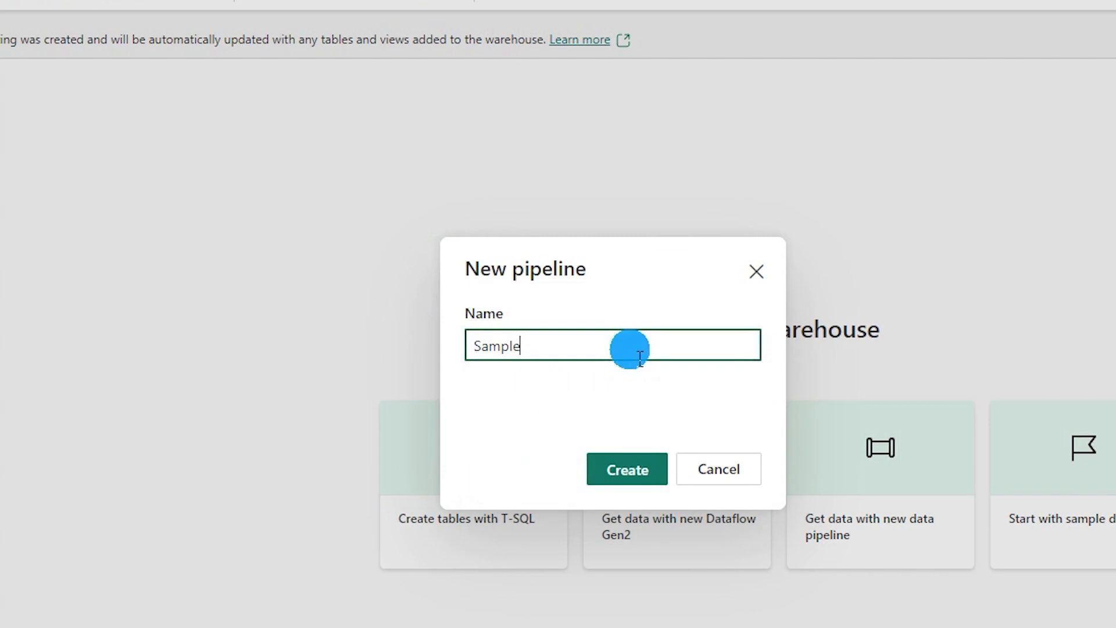
type("_Pipeline")
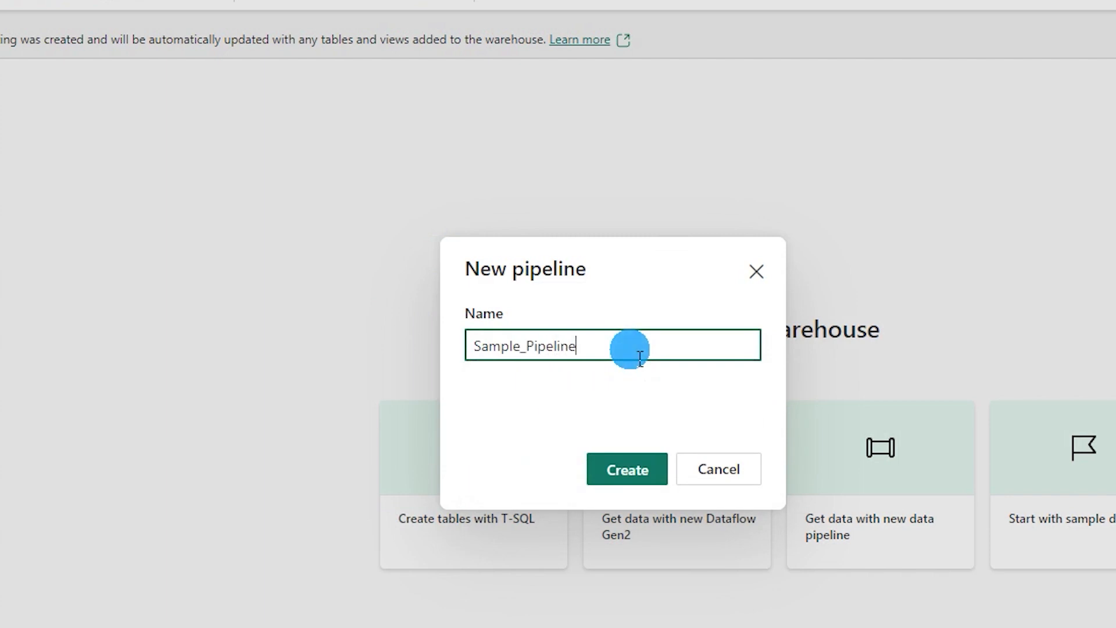
left_click(616, 477)
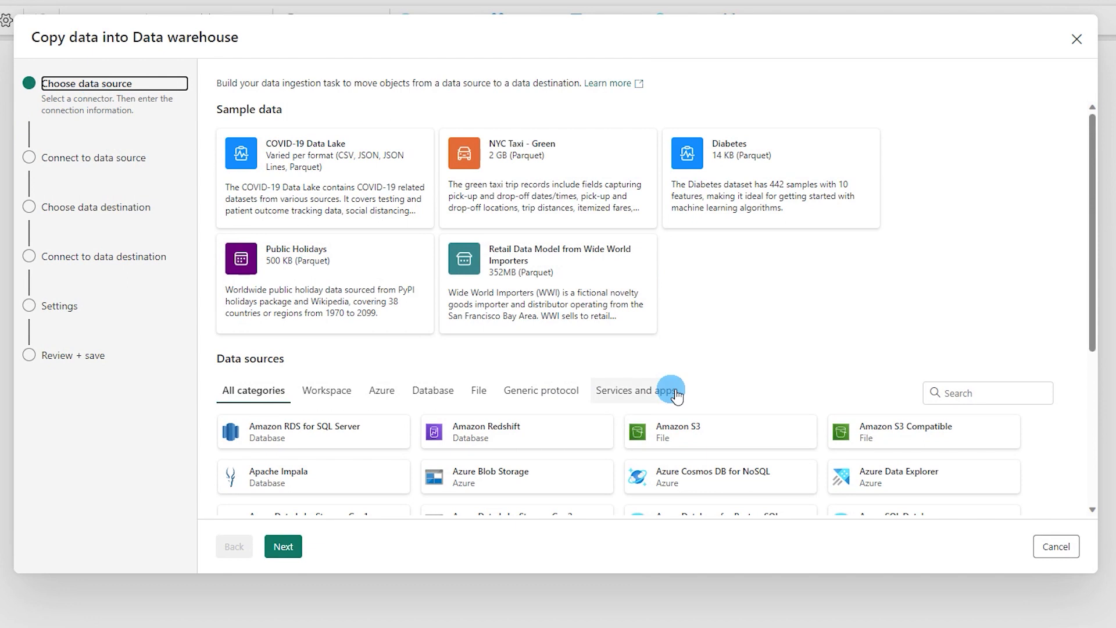
Look through the available connectors and choose Azure SQL Database as the data source for the copy.
scroll(892, 311, "down", 3)
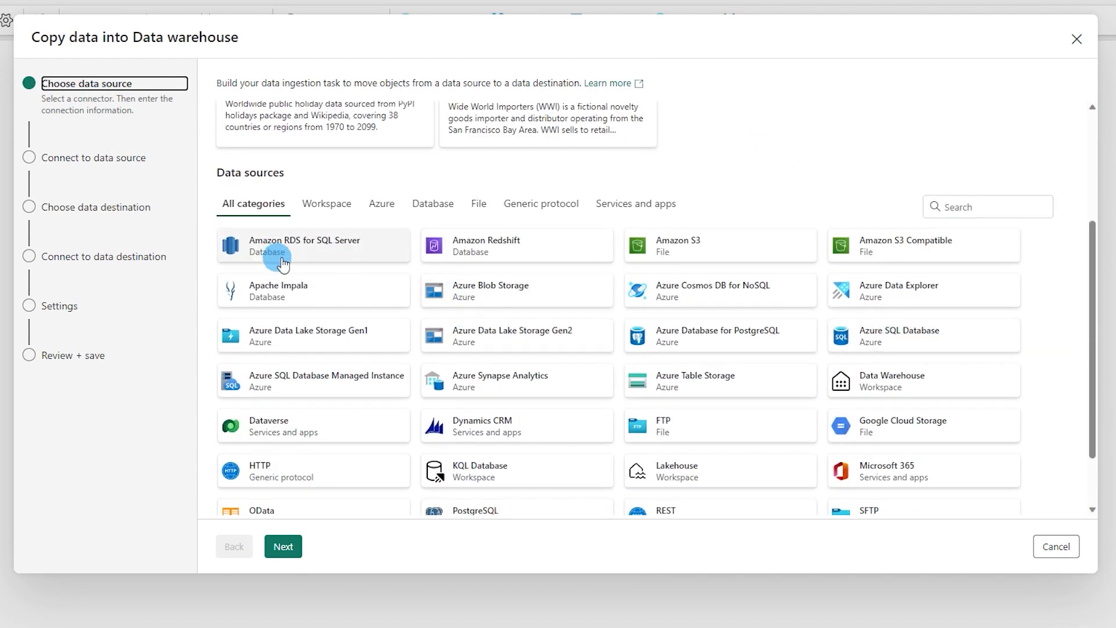
scroll(718, 418, "down", 1)
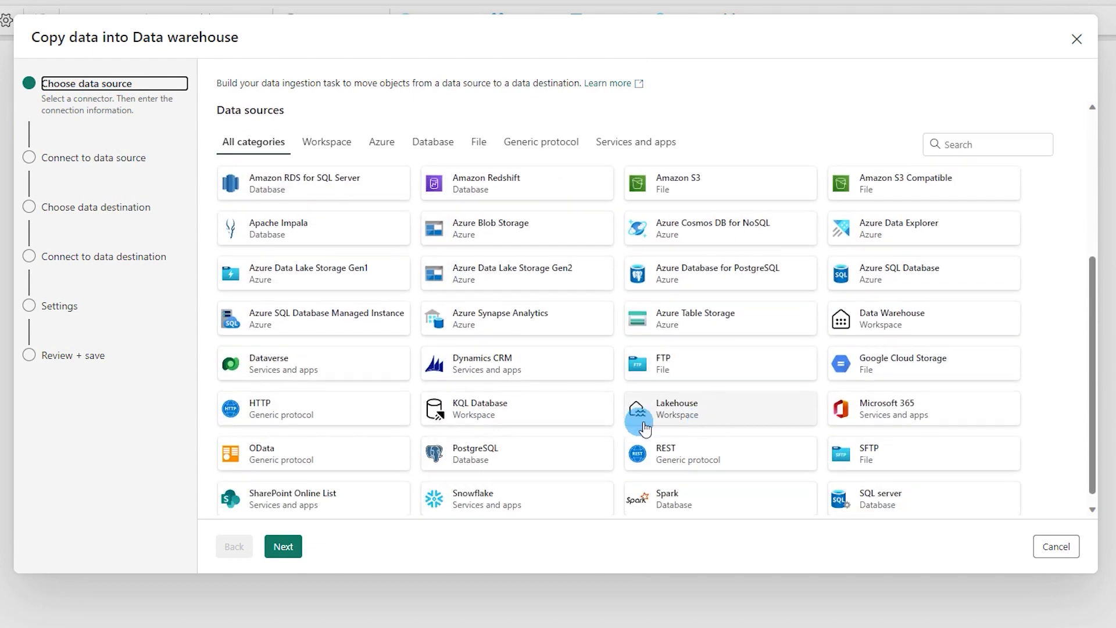
scroll(677, 375, "down", 1)
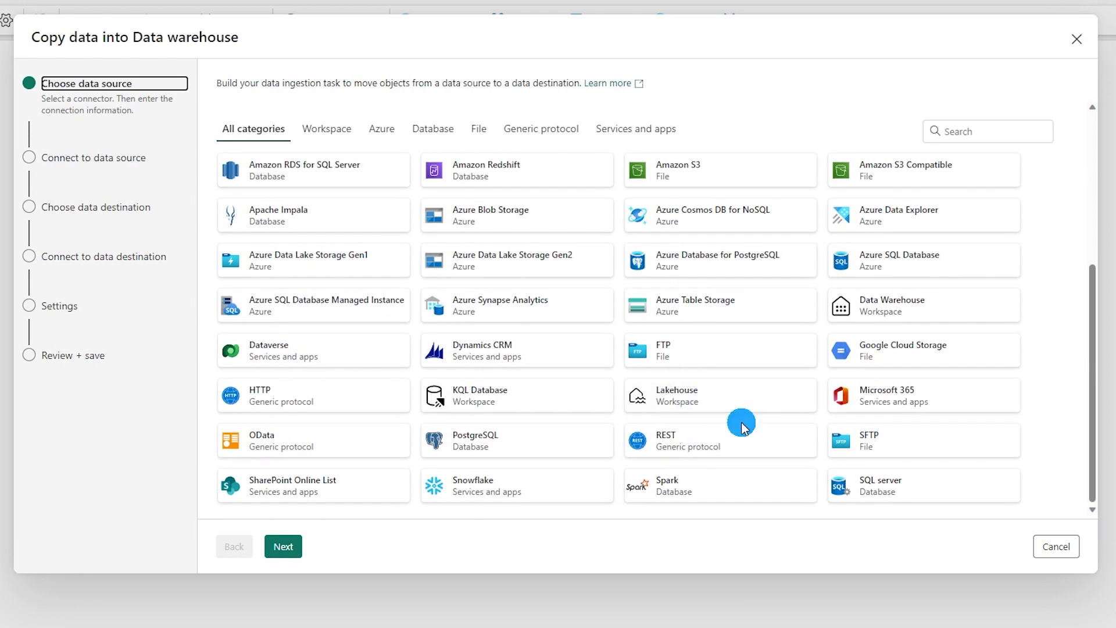
scroll(741, 425, "up", 4)
left_click(966, 394)
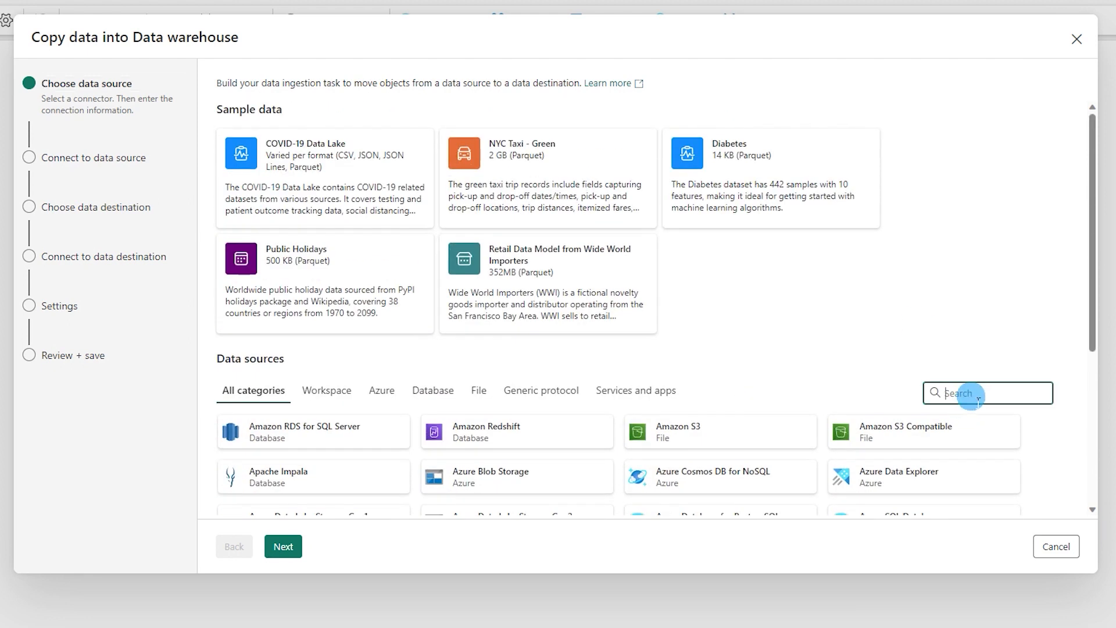
scroll(979, 404, "down", 3)
scroll(986, 413, "down", 1)
left_click(903, 284)
left_click(294, 546)
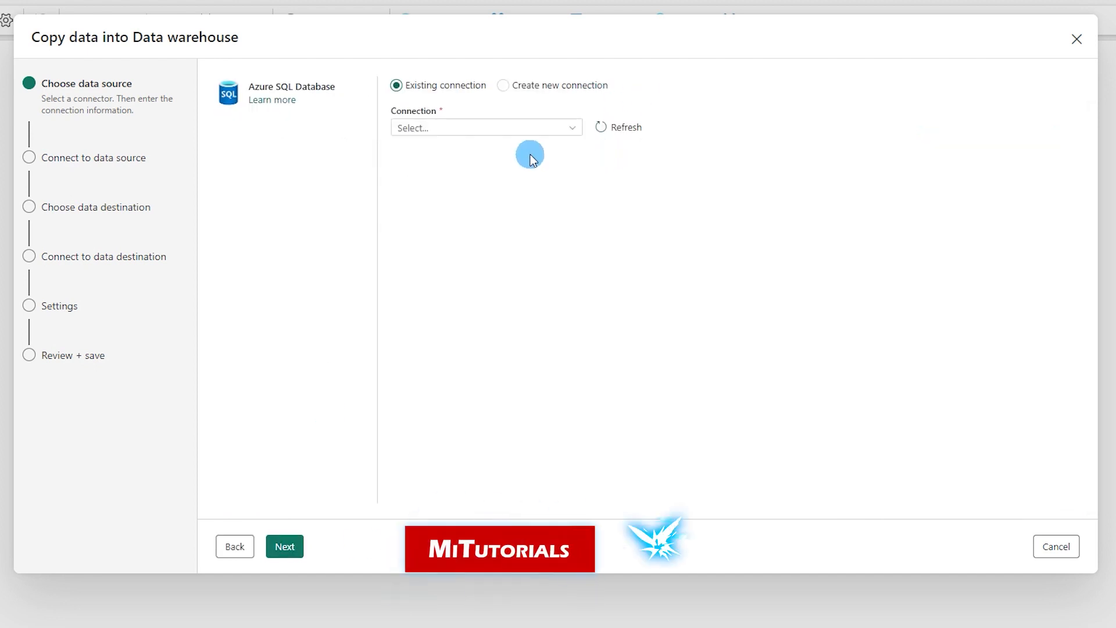
Connect to the source through the existing mitutorials.database.windows.net connection and proceed to table selection.
left_click(573, 130)
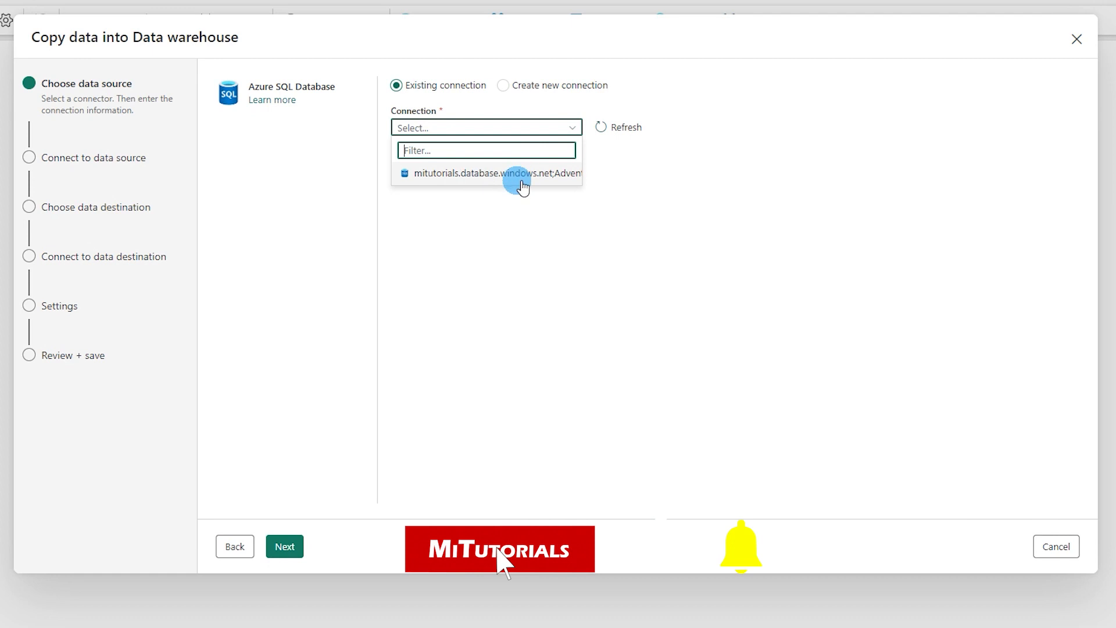
left_click(503, 86)
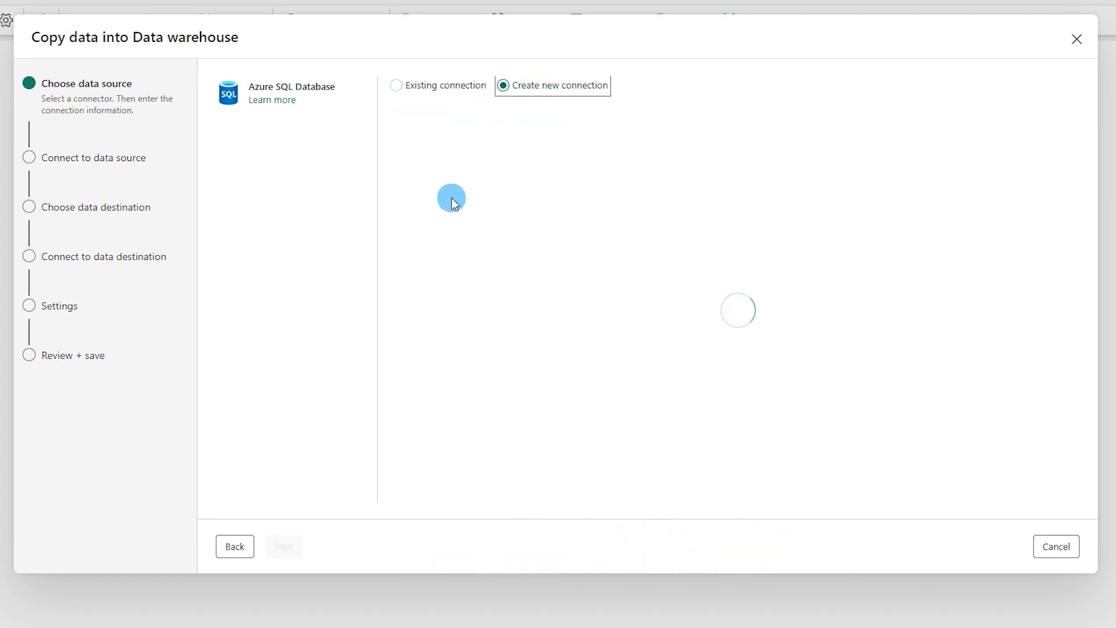
left_click(397, 88)
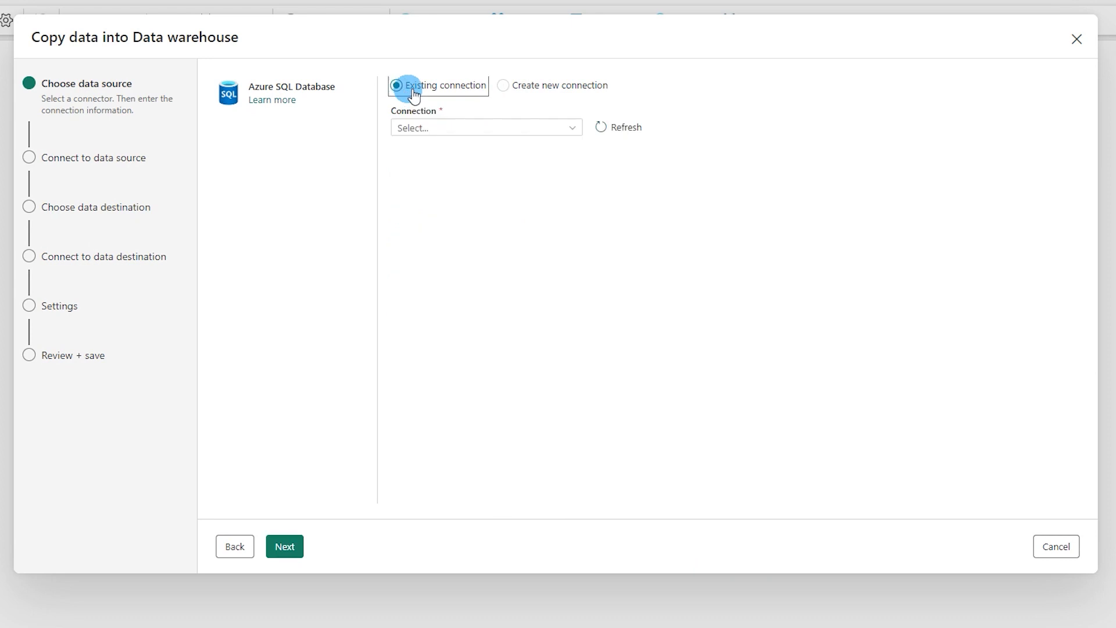
left_click(573, 127)
left_click(478, 174)
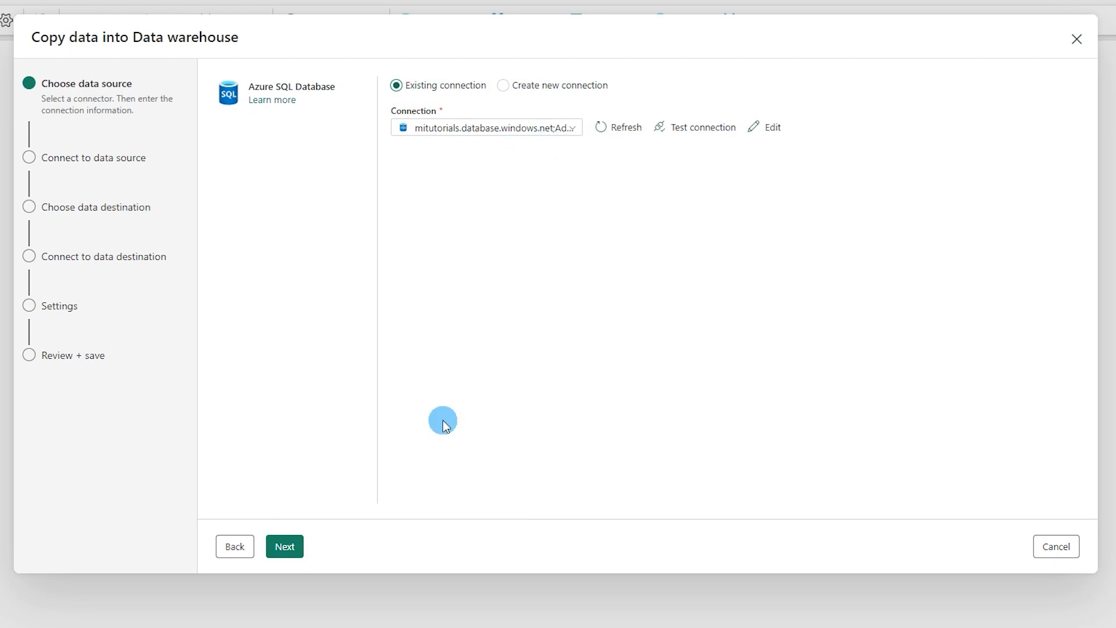
left_click(296, 543)
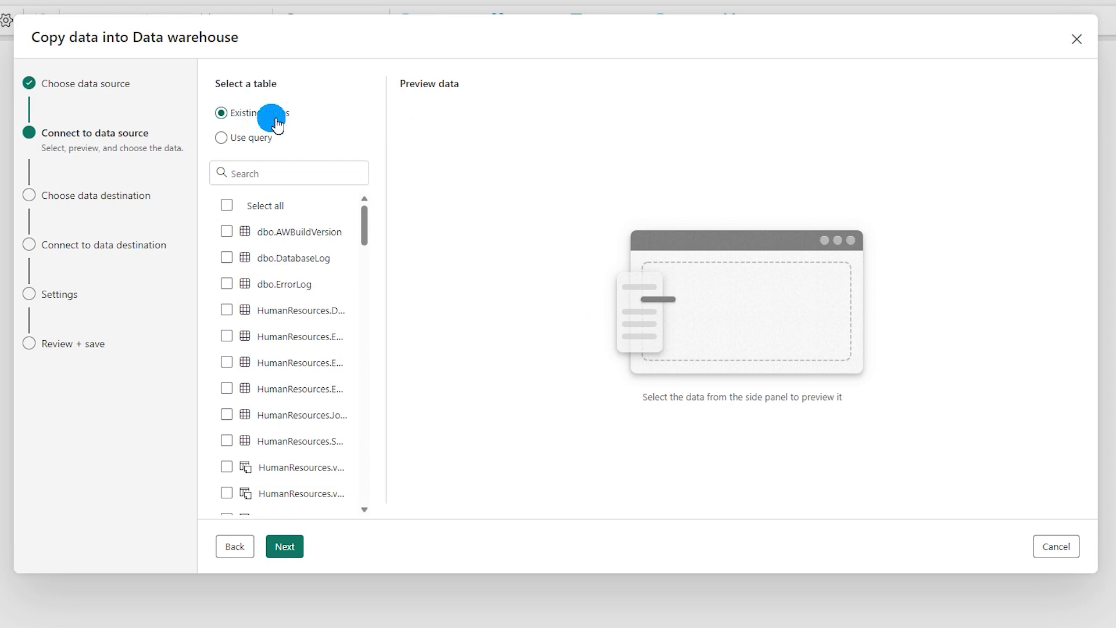
Choose the existing tables Person.Person and Person.EmailAddress as the source data and proceed to the destination.
left_click(255, 139)
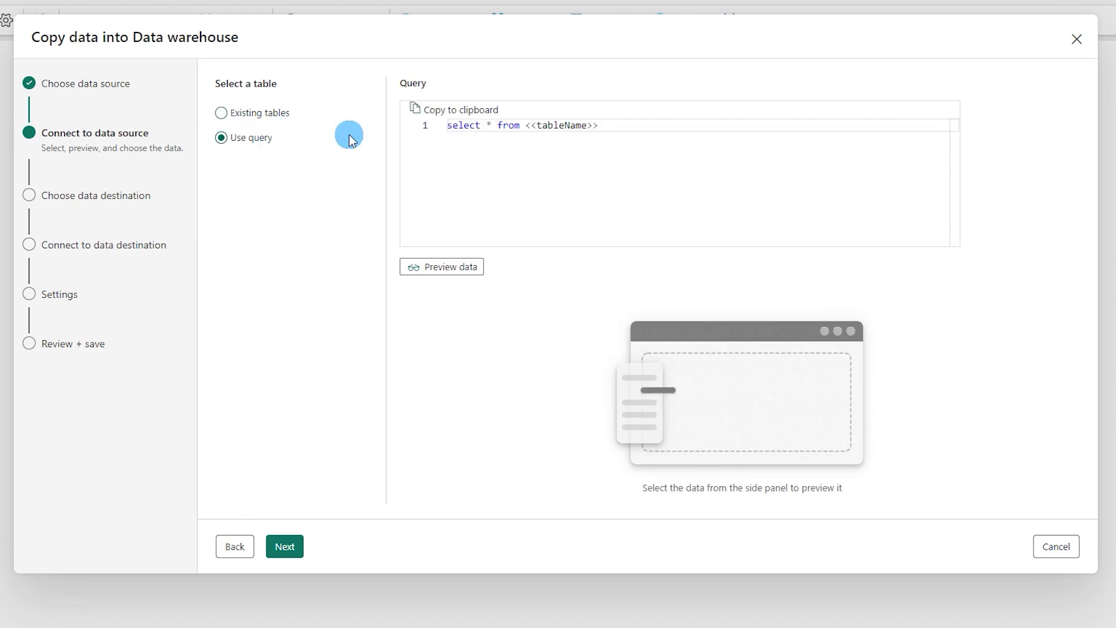
left_click(261, 118)
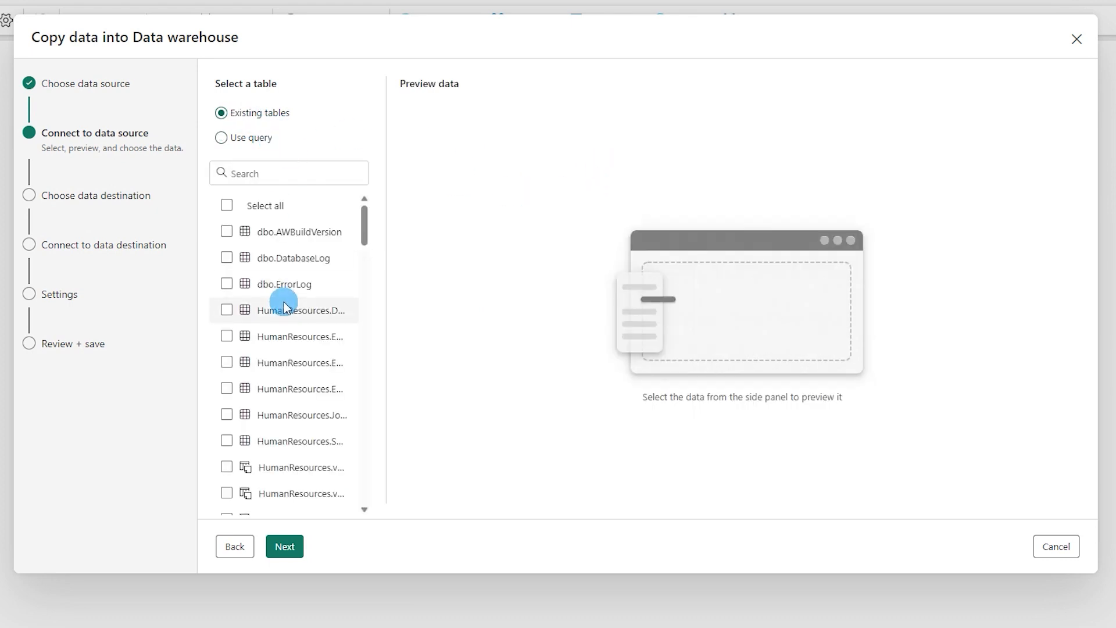
scroll(281, 301, "down", 2)
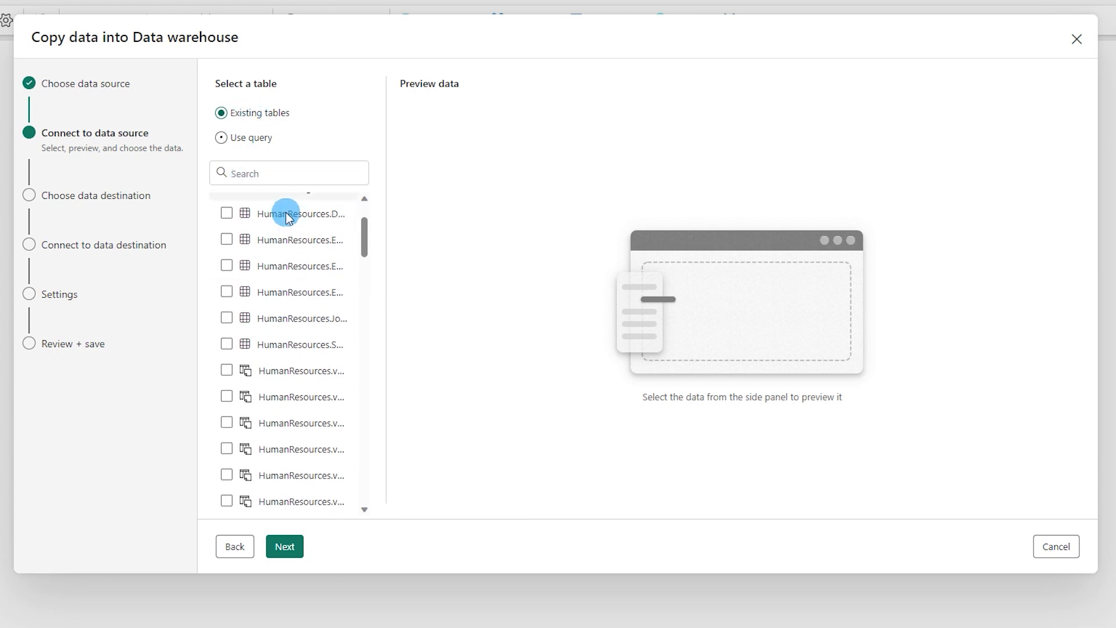
left_click_drag(395, 319, 506, 319)
scroll(348, 302, "down", 5)
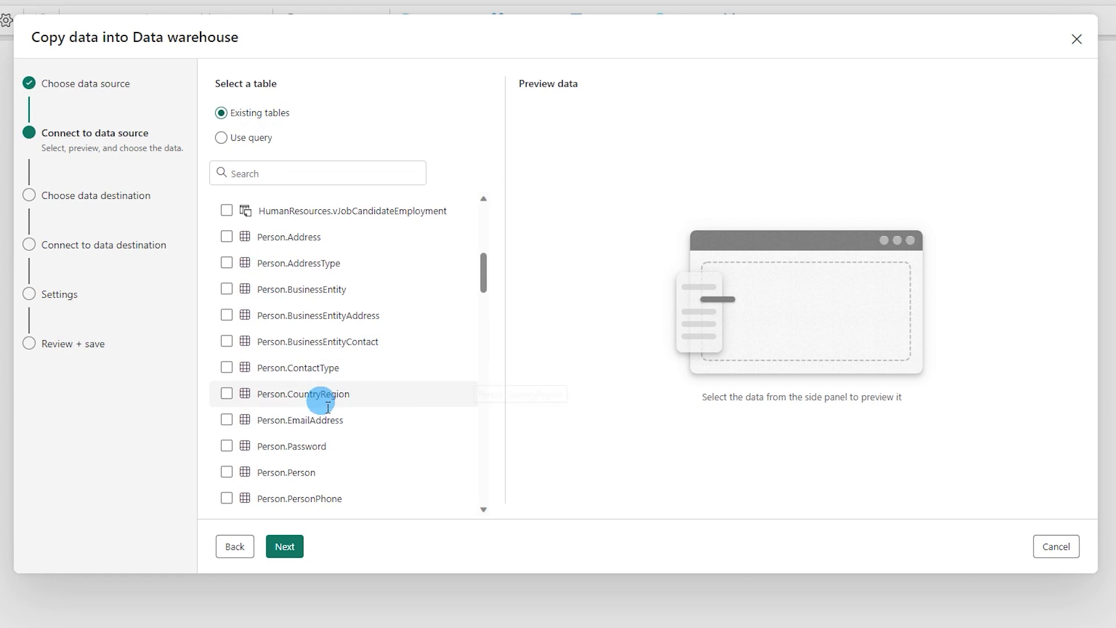
scroll(323, 409, "down", 2)
left_click(227, 423)
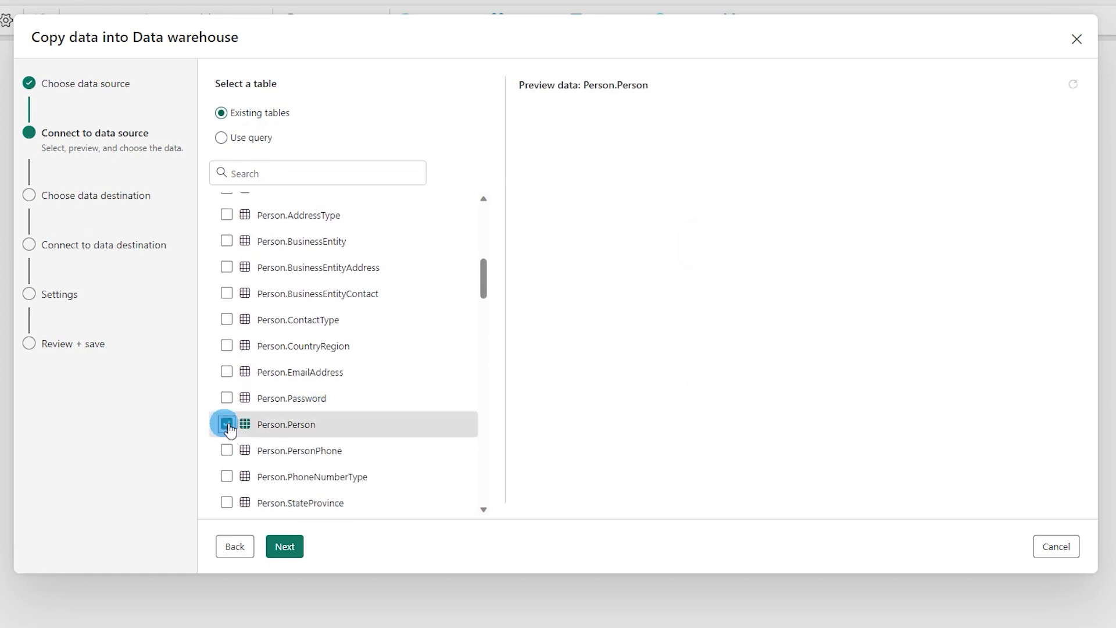
left_click(227, 372)
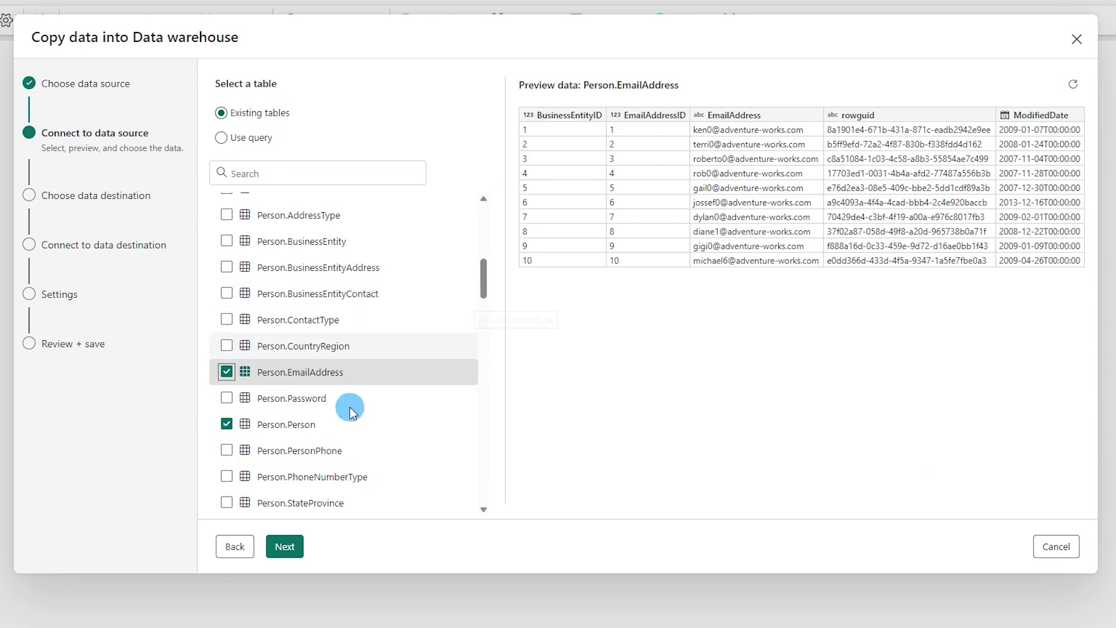
left_click(285, 546)
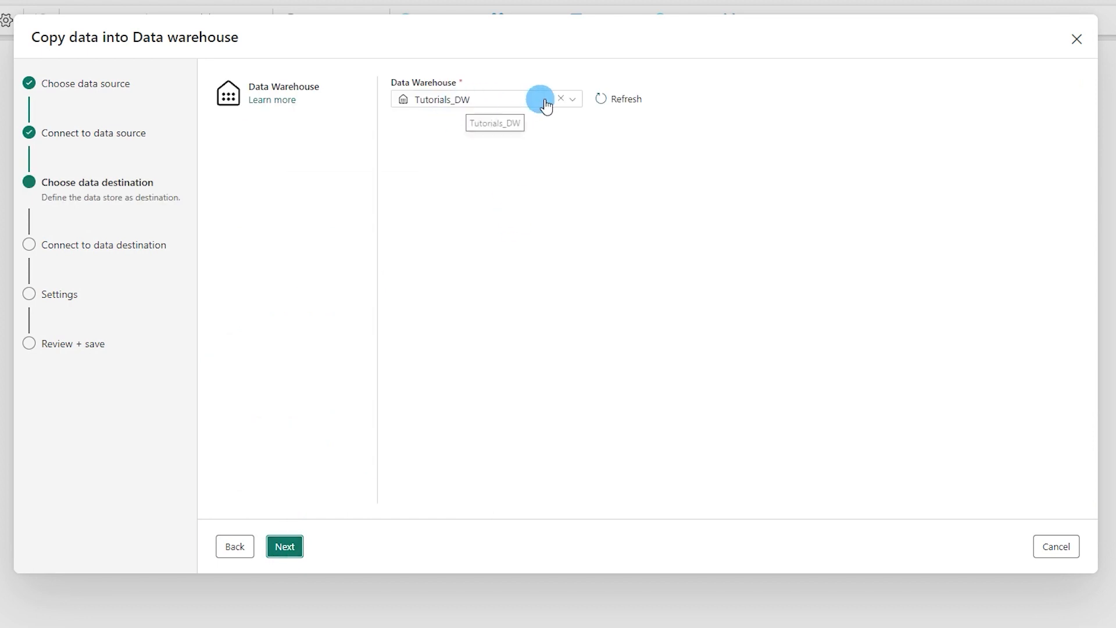
Reselect Tutorials_DW as the destination data warehouse and proceed to the destination table mappings.
left_click(562, 101)
left_click(575, 102)
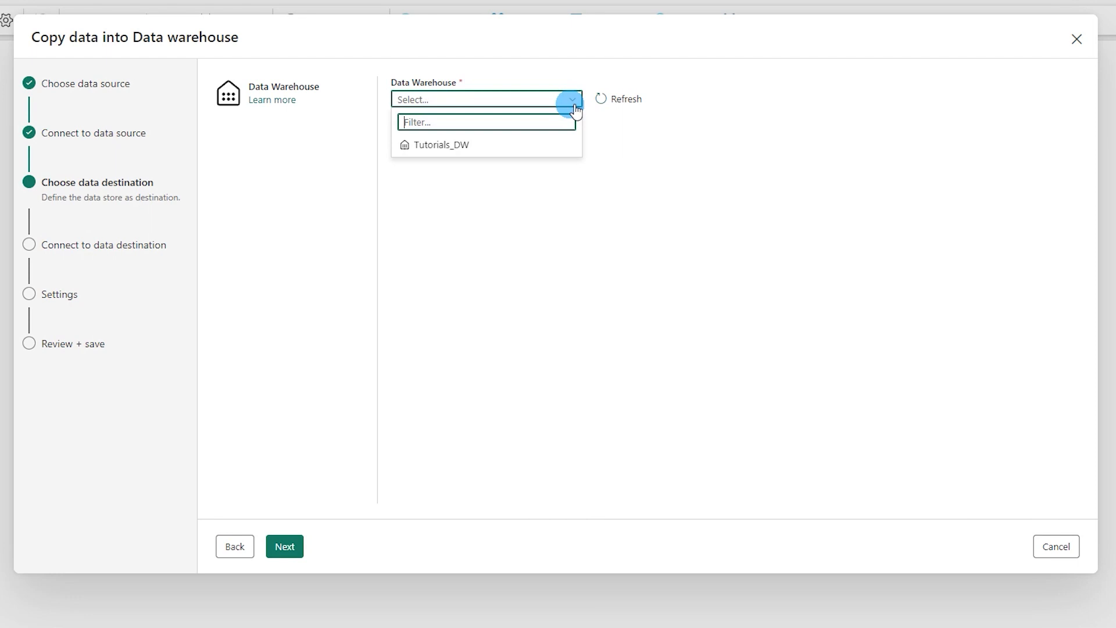
left_click(439, 149)
left_click(283, 548)
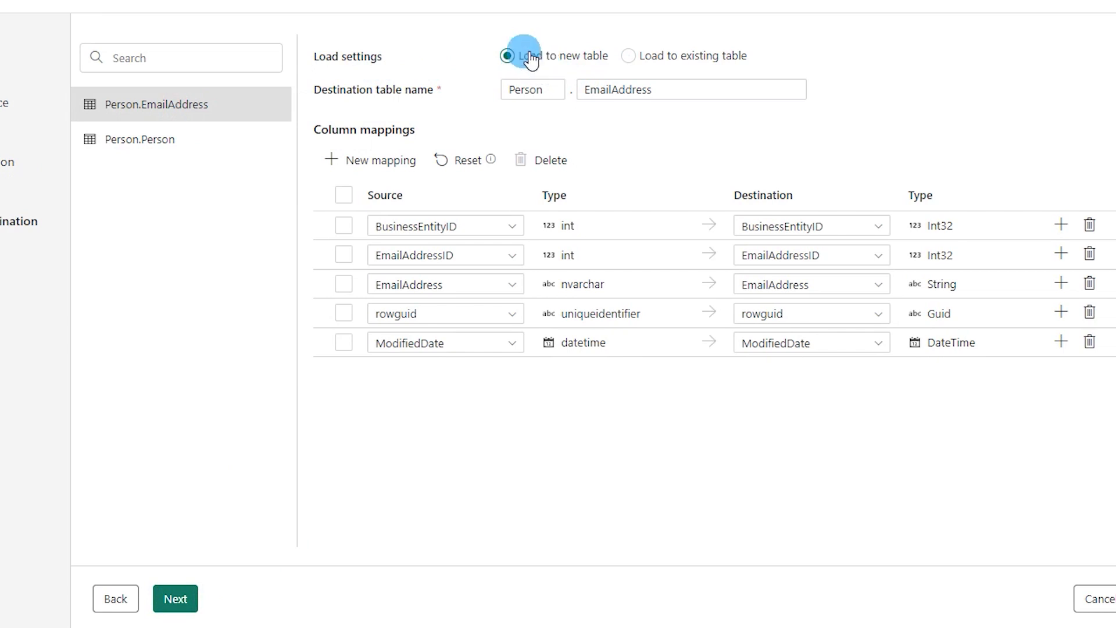
Keep loading Person.EmailAddress to a new table and set its destination schema to dbo.
left_click(628, 56)
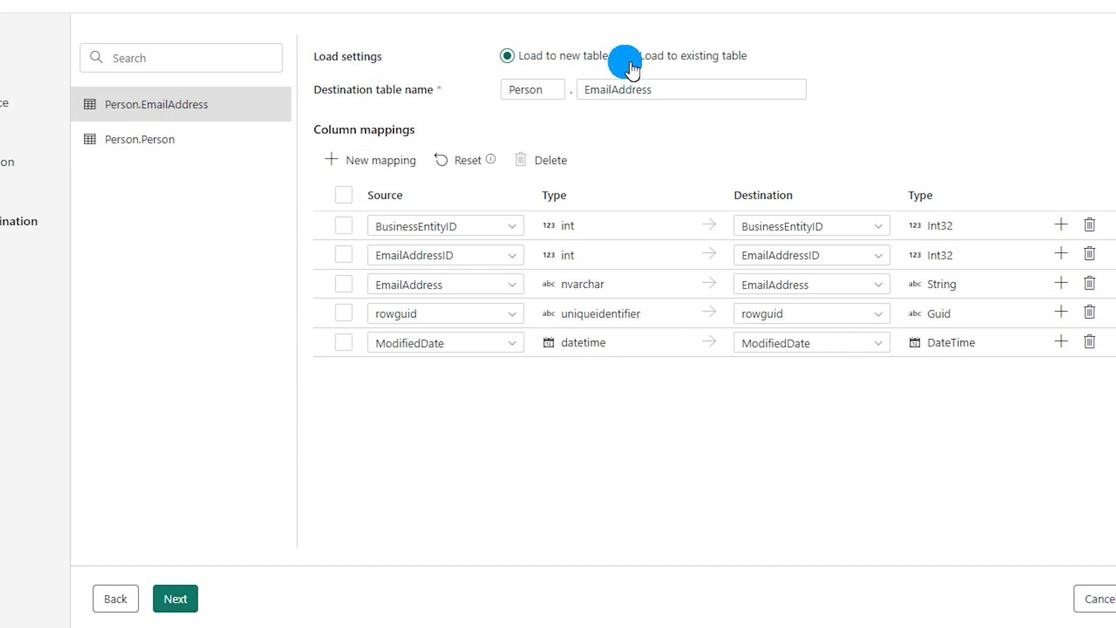
left_click(549, 67)
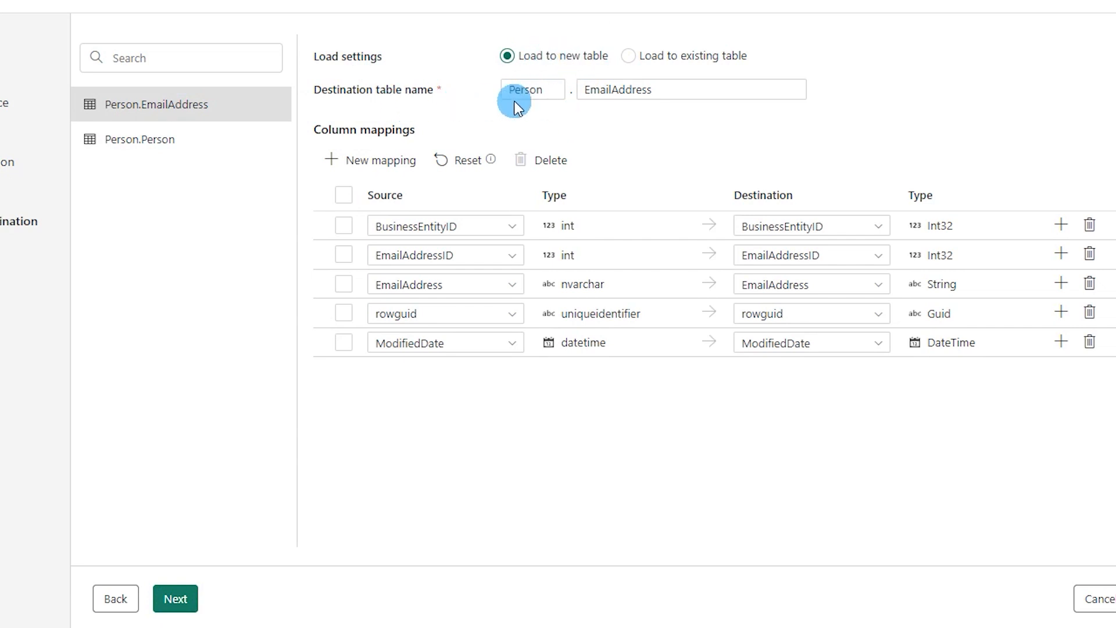
left_click_drag(549, 89, 487, 93)
type("dbo")
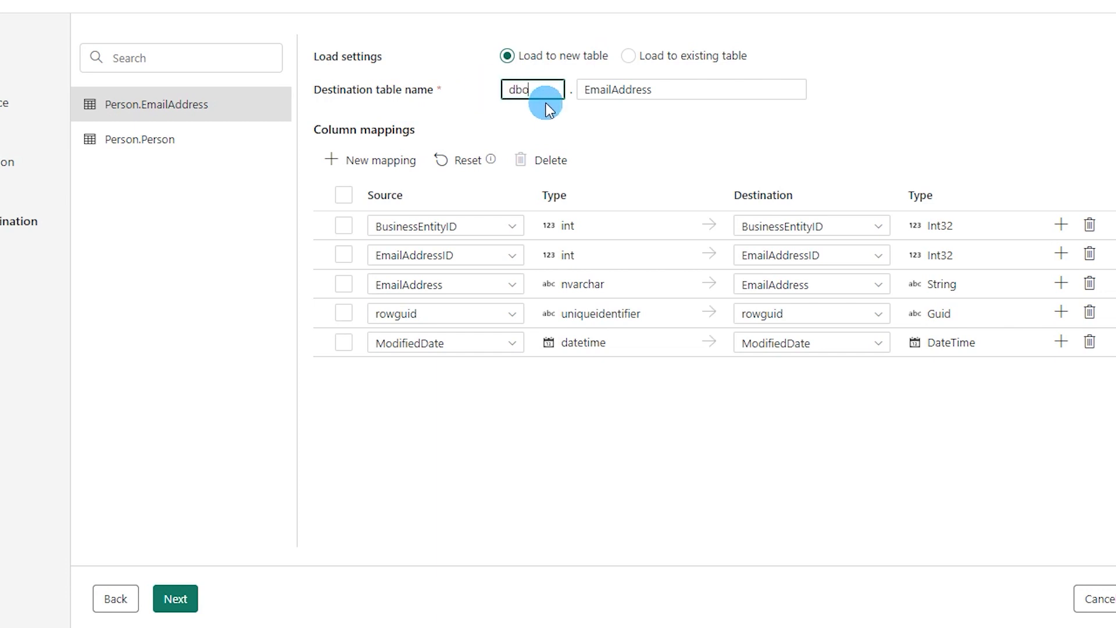
Set the destination schema of Person.Person to dbo, review its column mappings and proceed to the copy settings.
left_click(155, 141)
left_click_drag(563, 91, 479, 100)
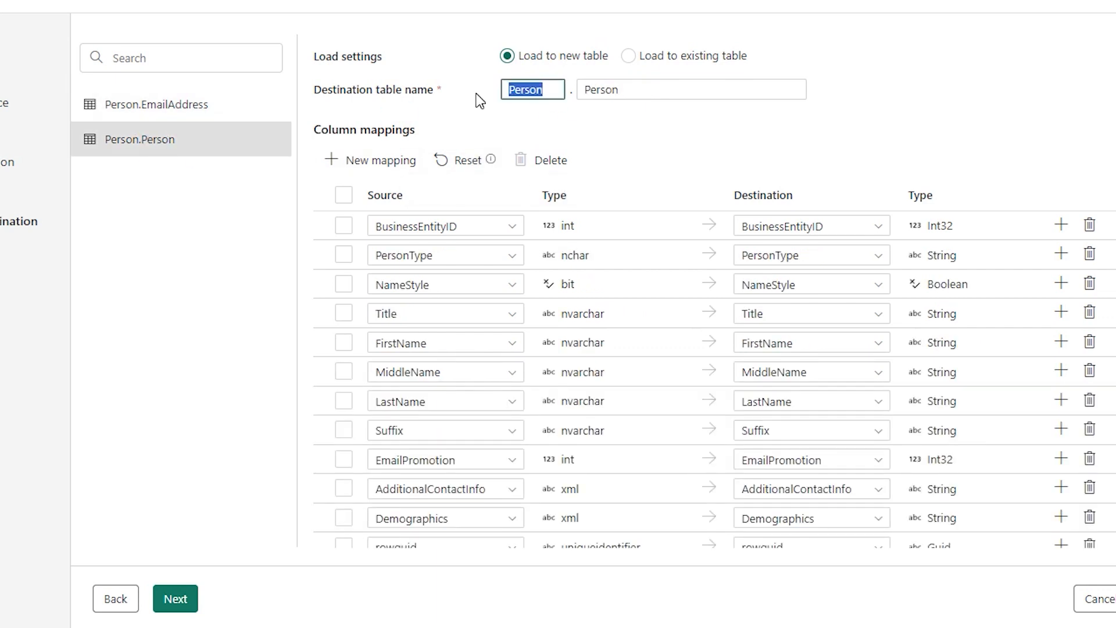
type("dbo")
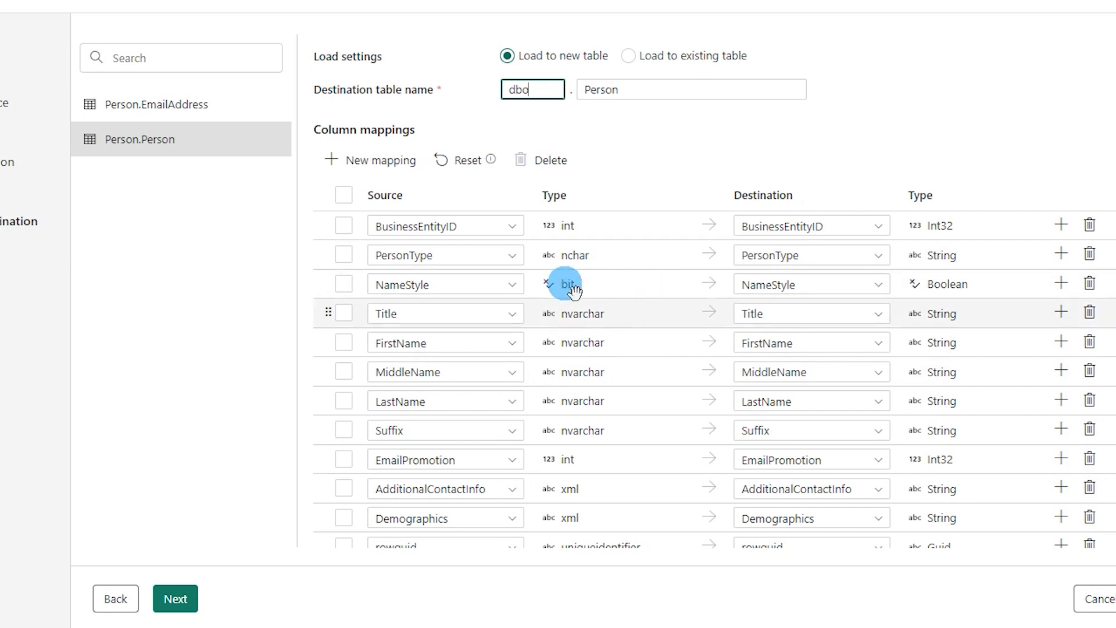
scroll(790, 428, "down", 2)
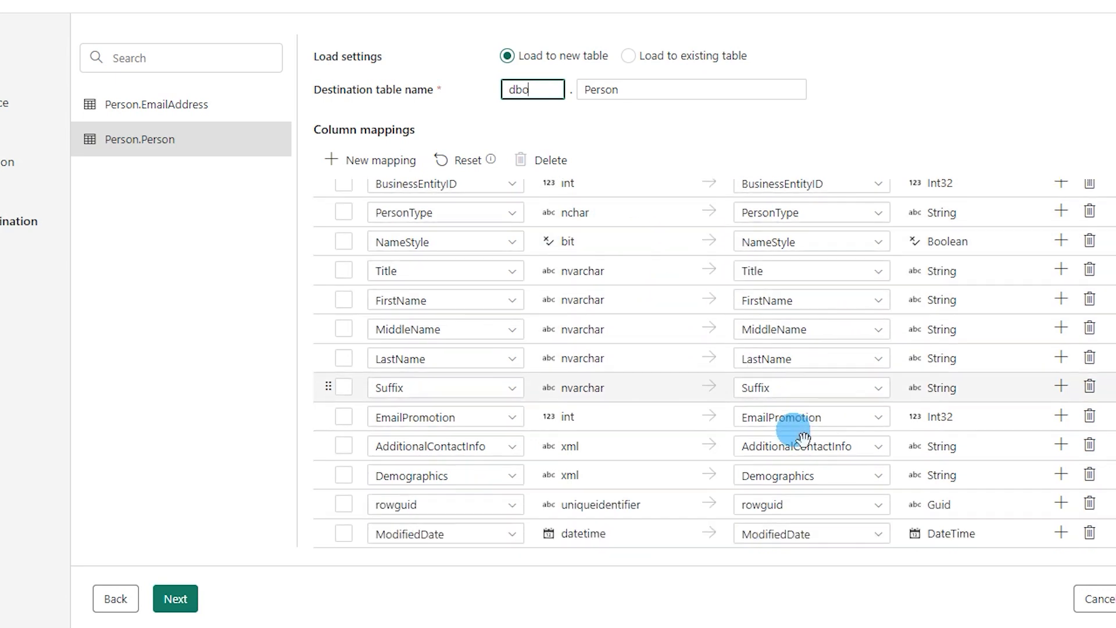
scroll(826, 433, "up", 2)
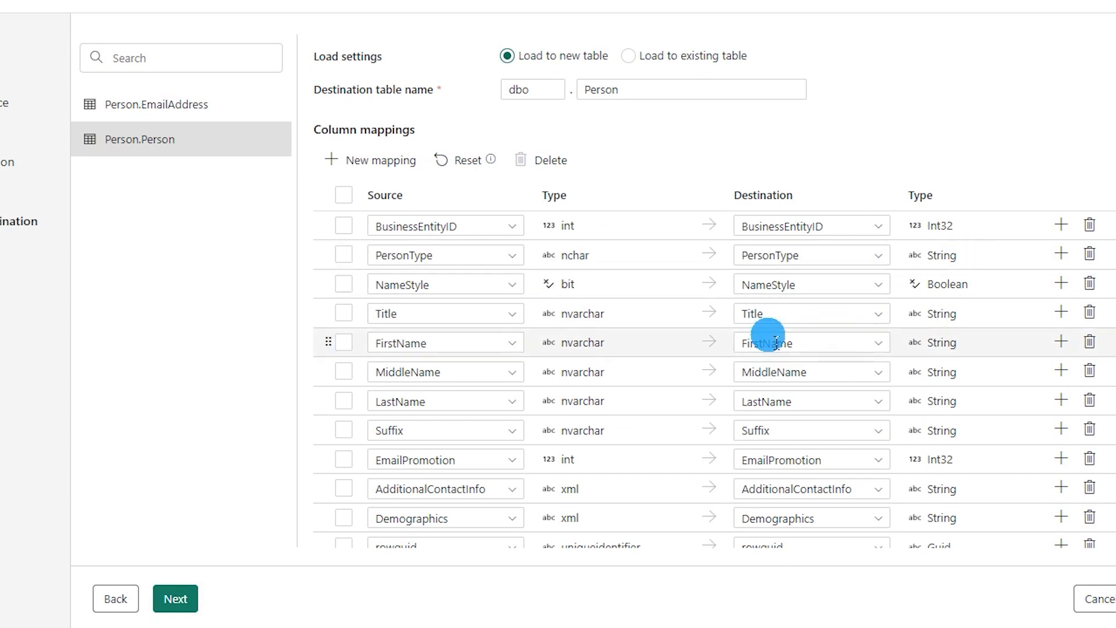
left_click(185, 598)
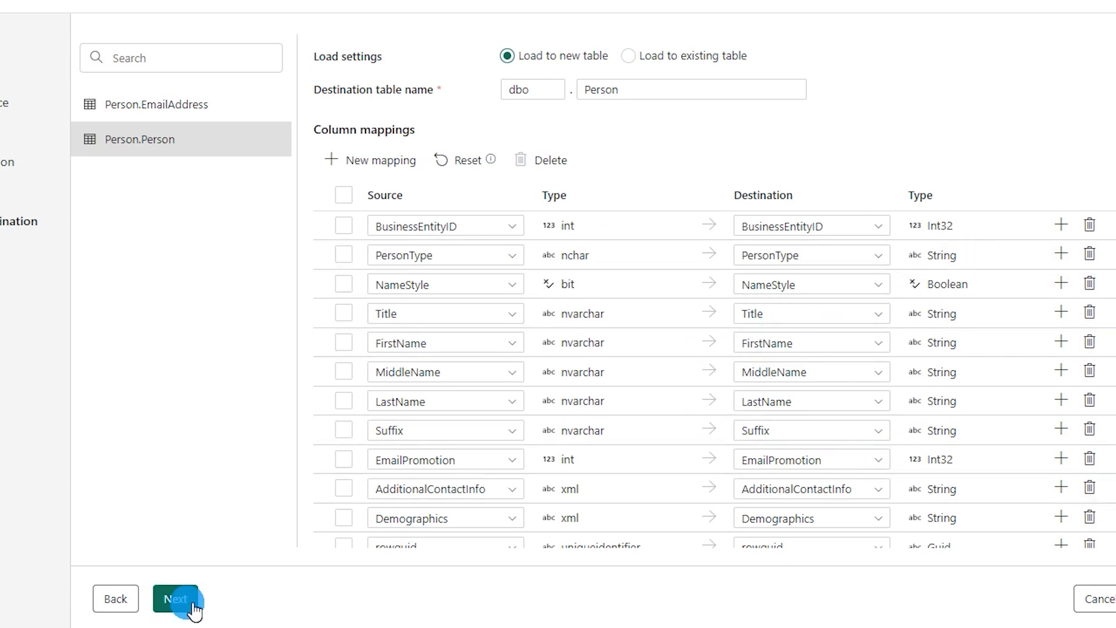
Keep staging enabled for the copy, then save and run the pipeline with its default parameter value.
left_click(396, 244)
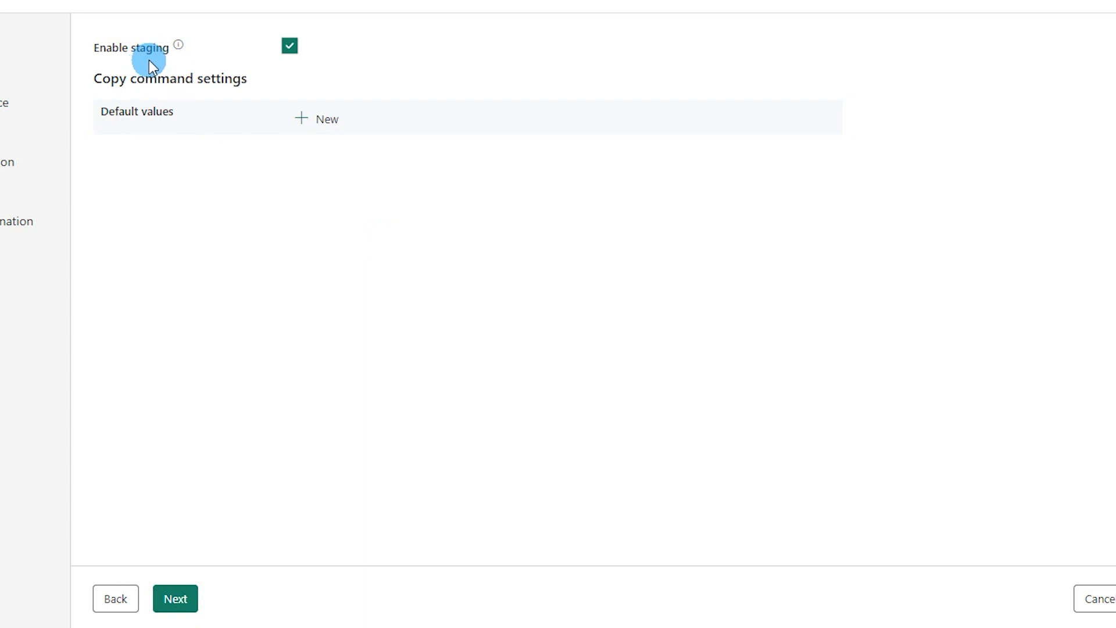
left_click(297, 54)
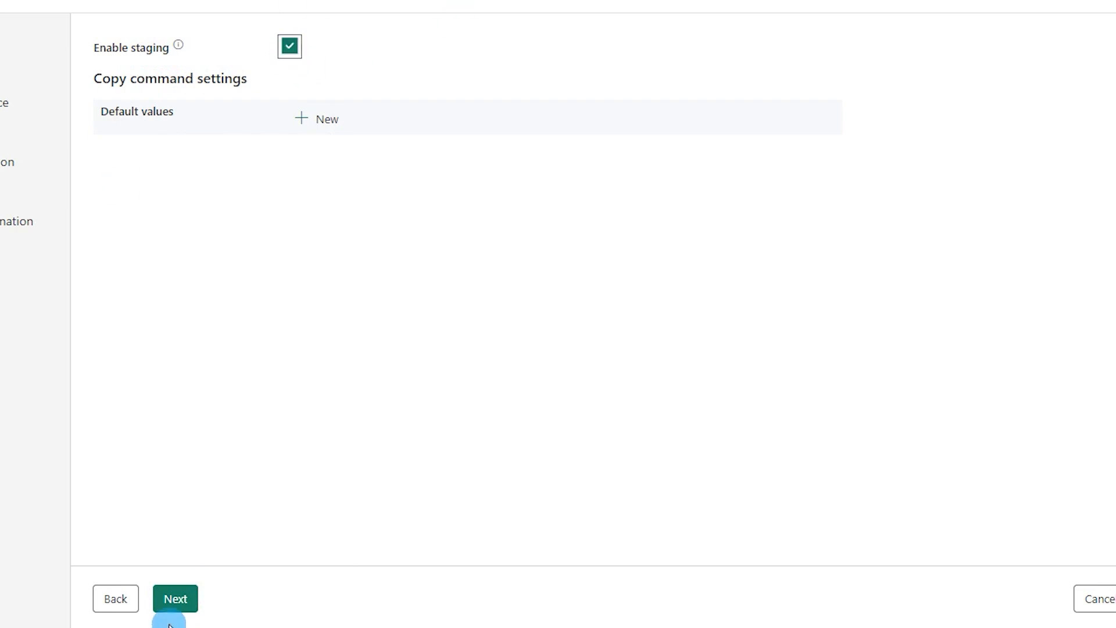
left_click(173, 597)
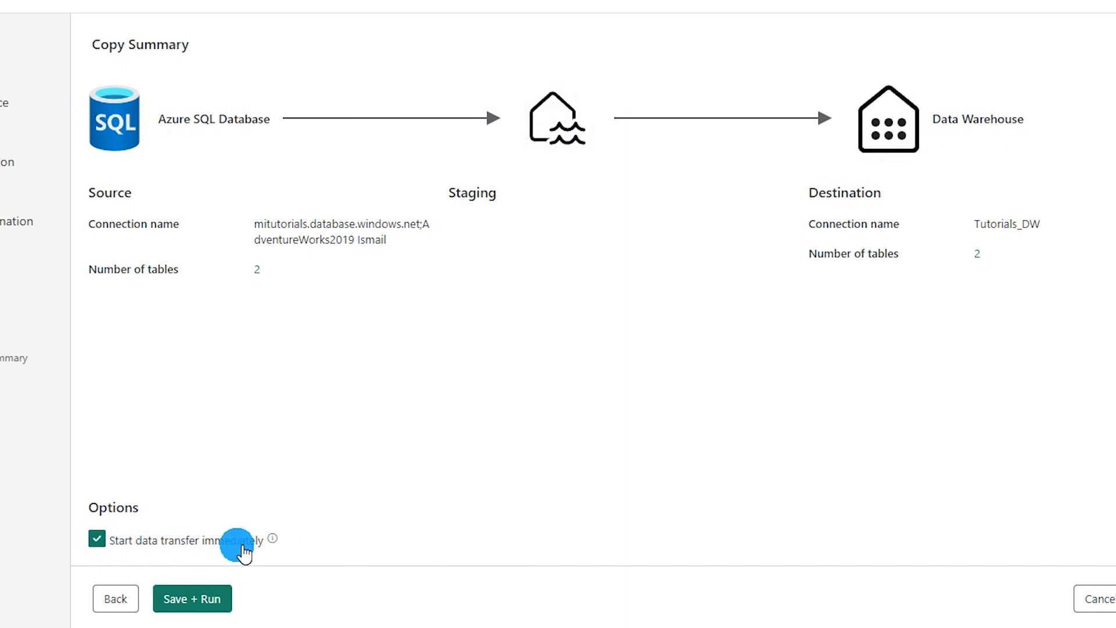
left_click(193, 602)
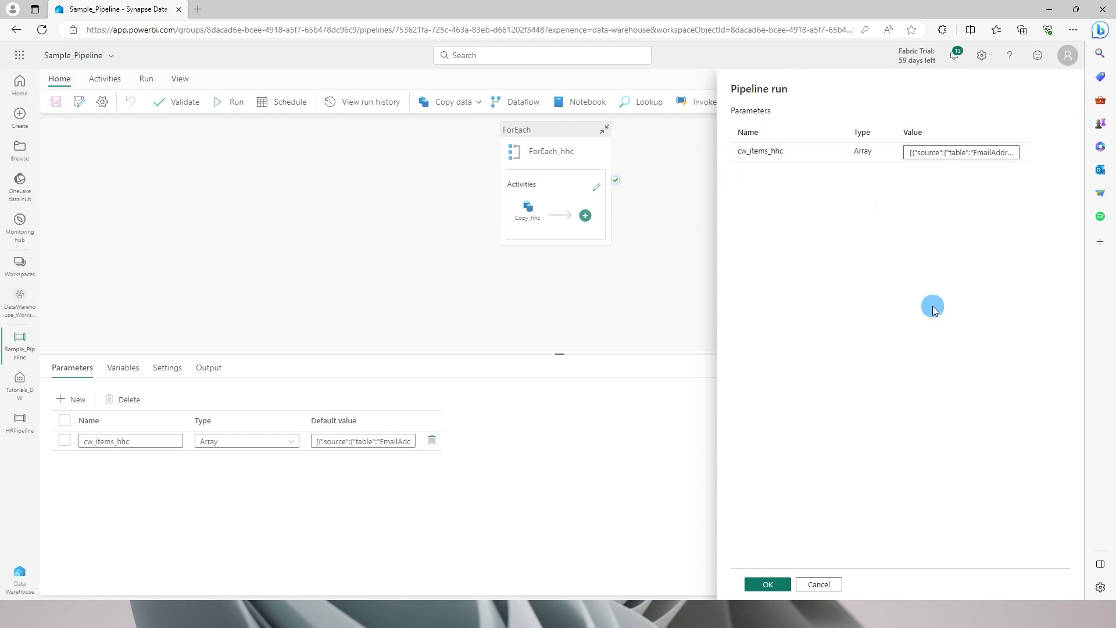
left_click(768, 584)
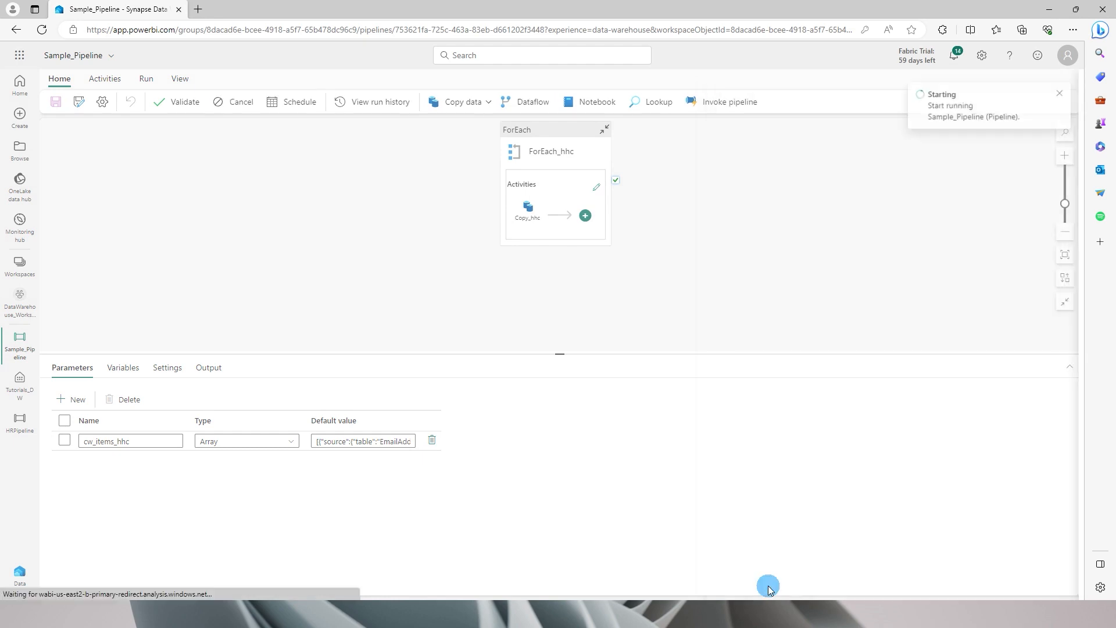
Reposition the ForEach_hhc activity on the pipeline canvas and deselect it to view the pipeline run output.
left_click(559, 159)
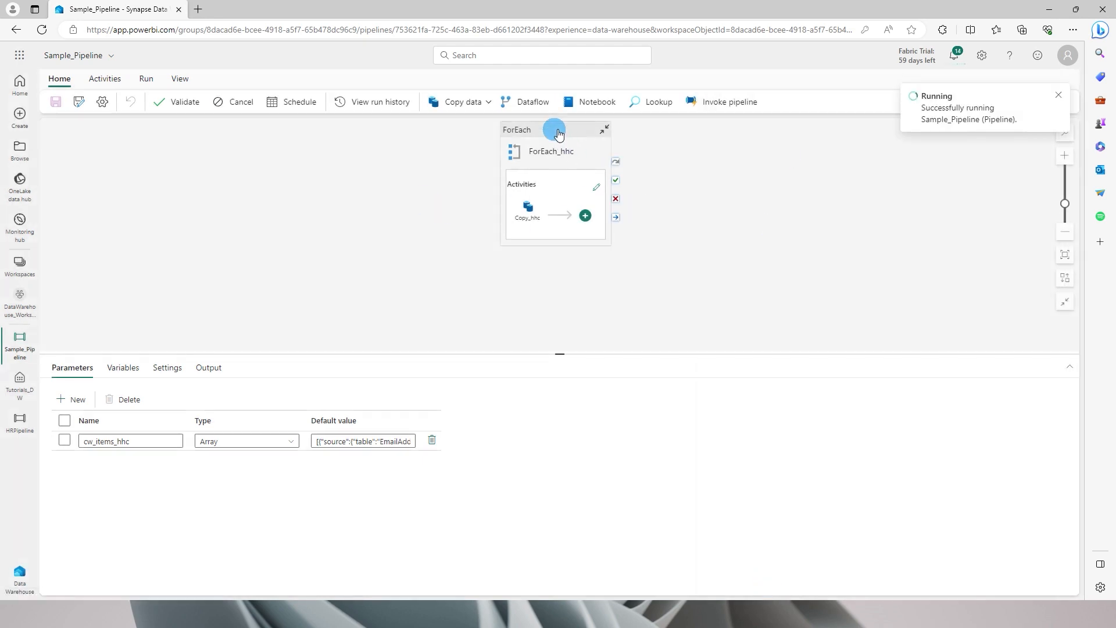
left_click_drag(561, 159, 510, 170)
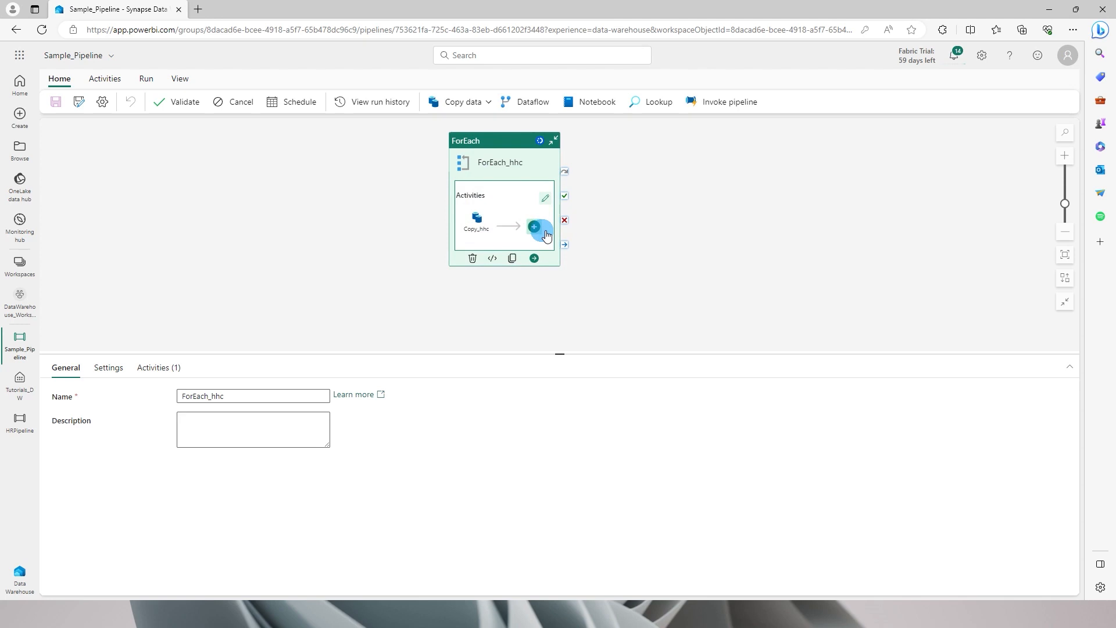
left_click(805, 262)
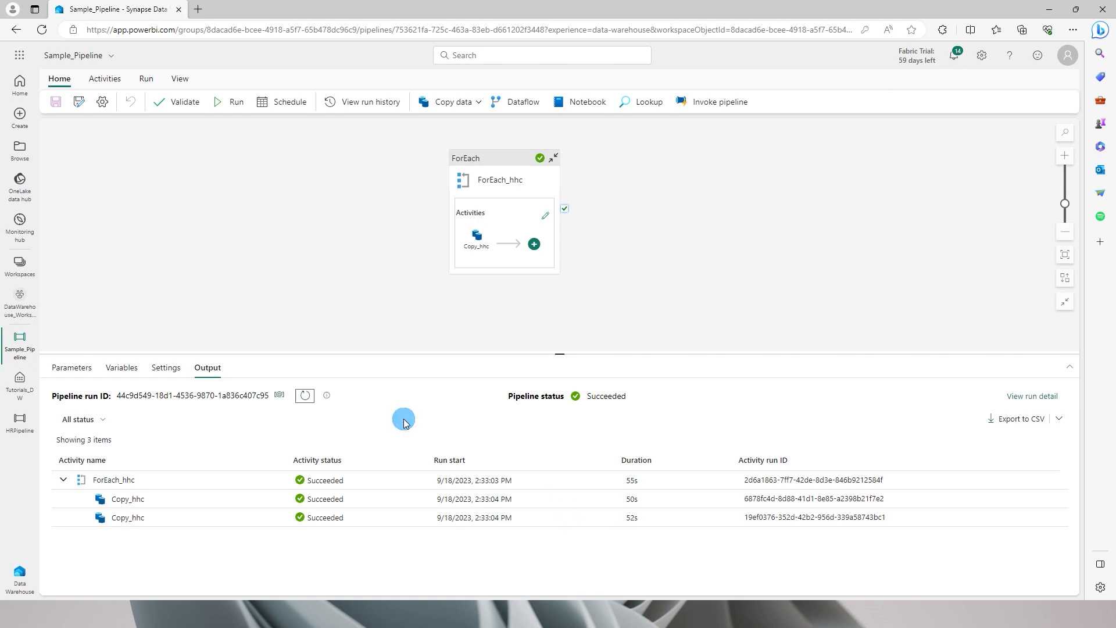
Open the Tutorials_DW warehouse from DataWarehouse_Workspace and preview the data in the dbo tables EmailAddress and Person.
left_click(19, 303)
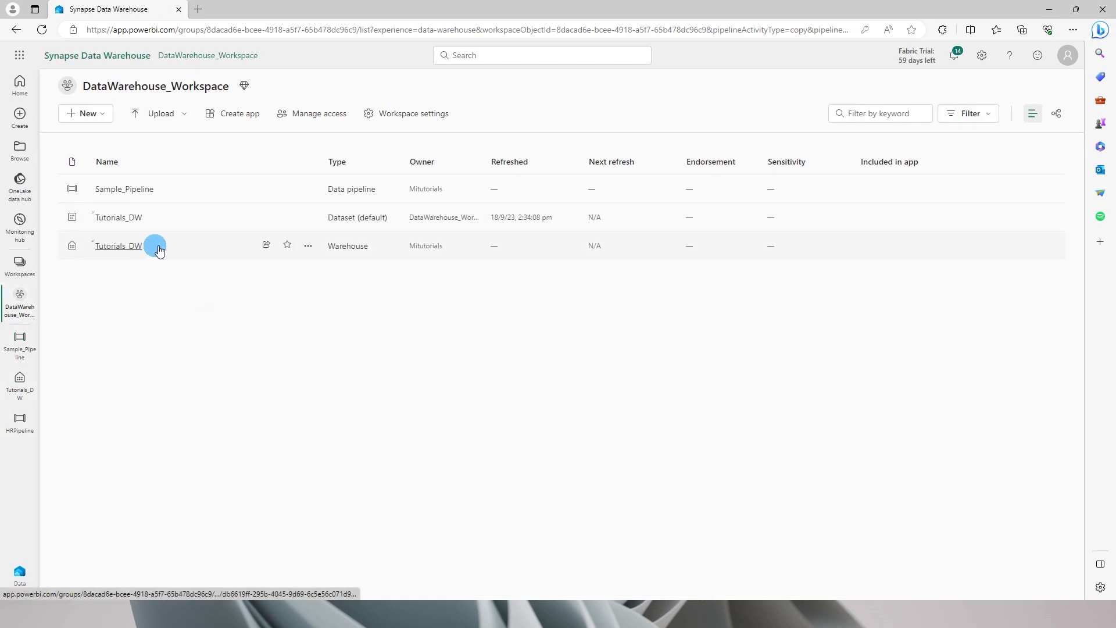
left_click(121, 247)
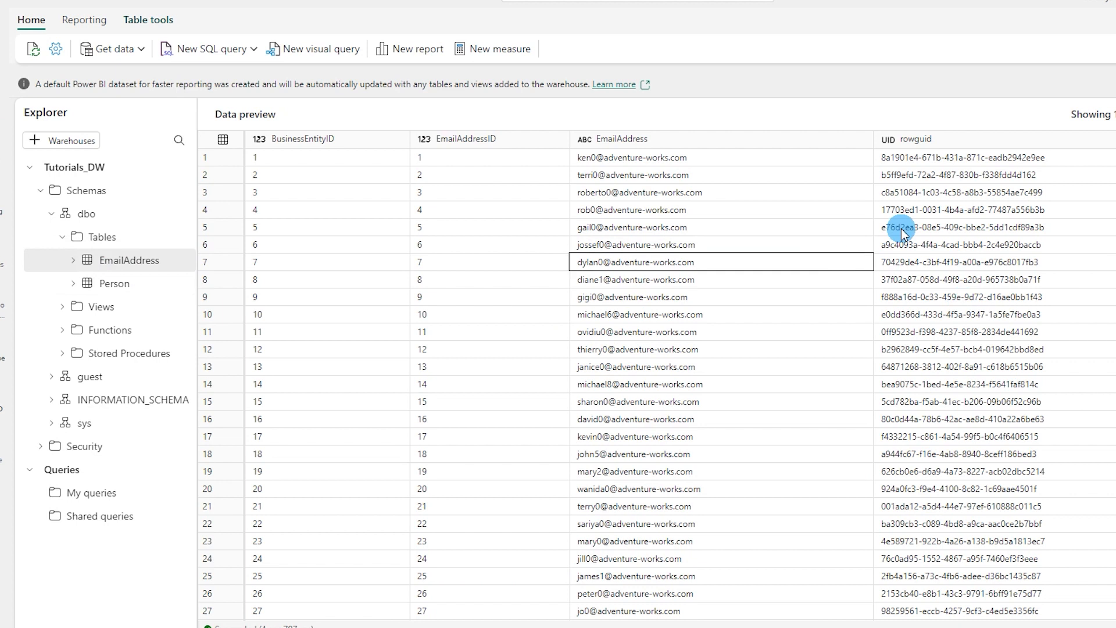
left_click(119, 289)
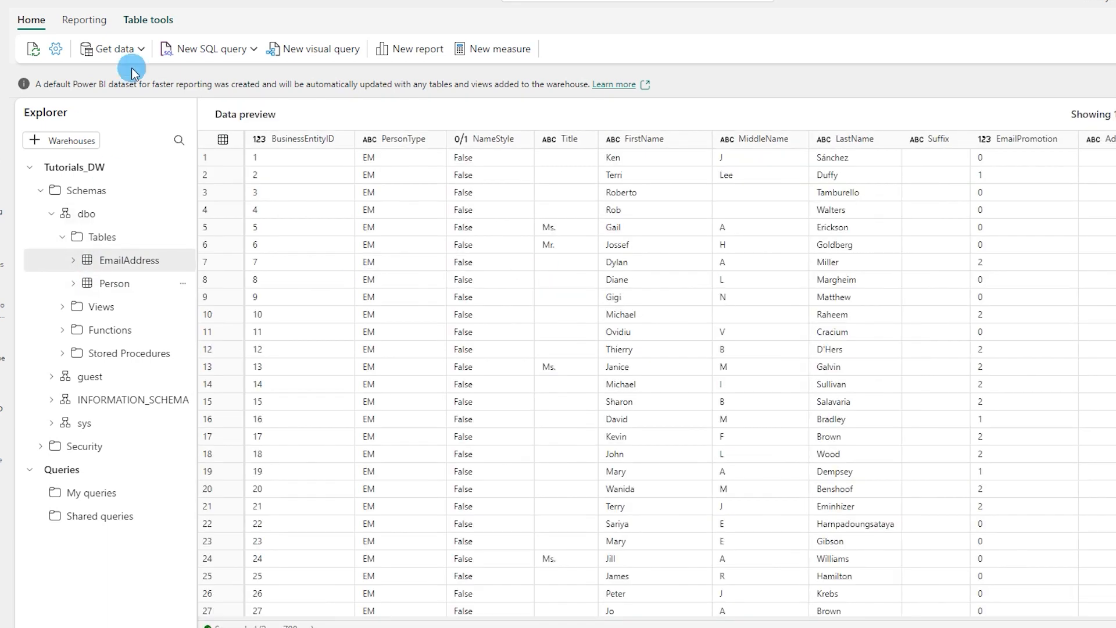
Create a new SQL query "Select top 10 * from Person", run it and examine the results.
left_click(222, 60)
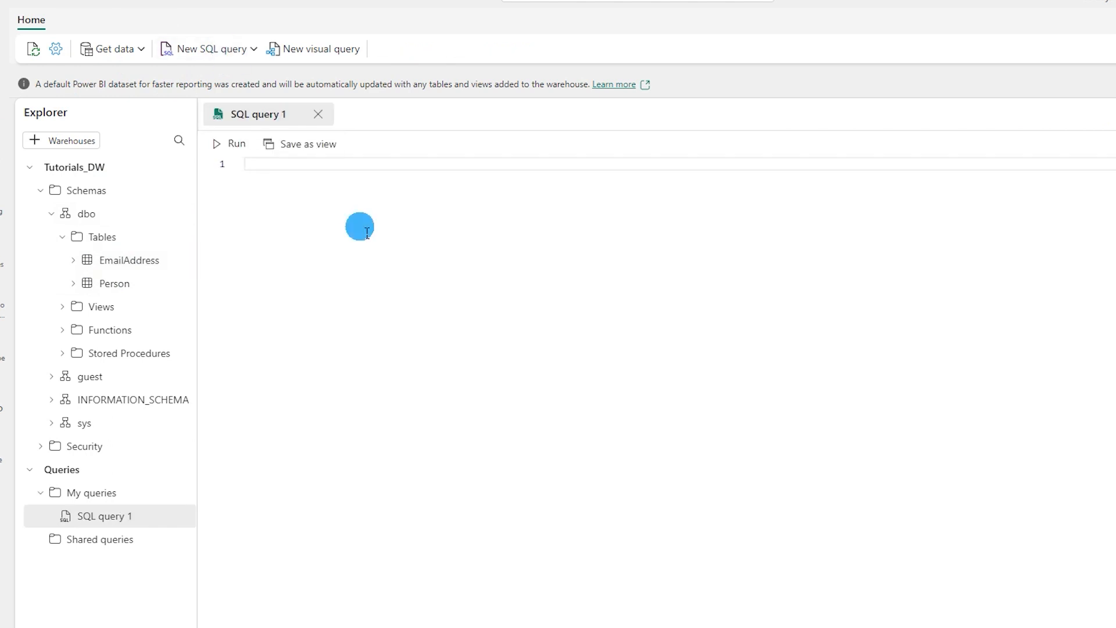
type("Select top 10")
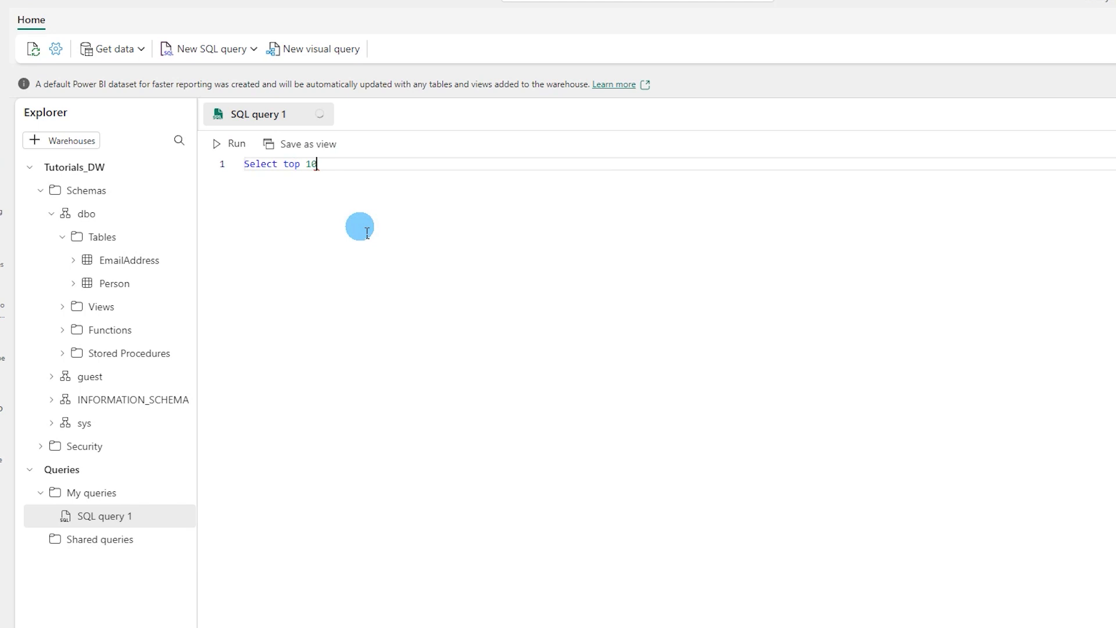
type(" * from Person")
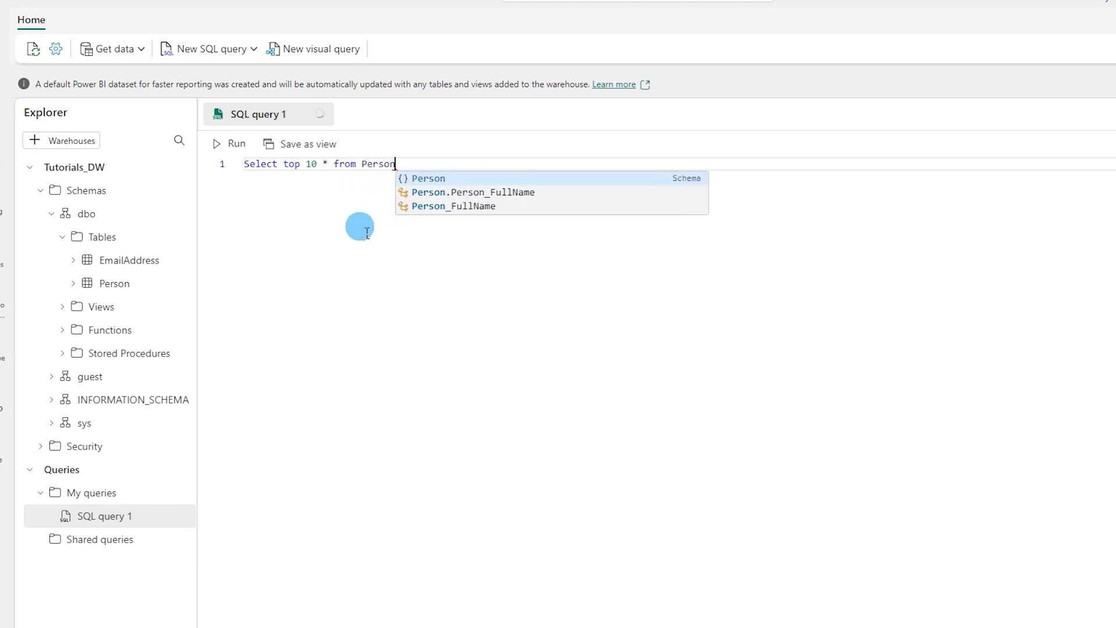
key("Escape")
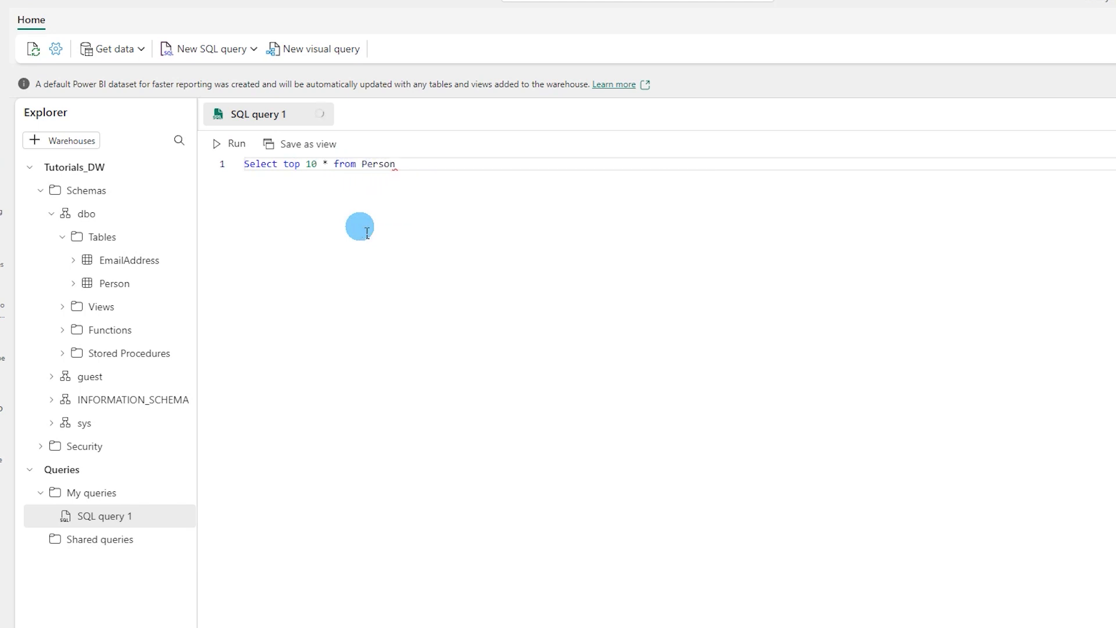
left_click(236, 145)
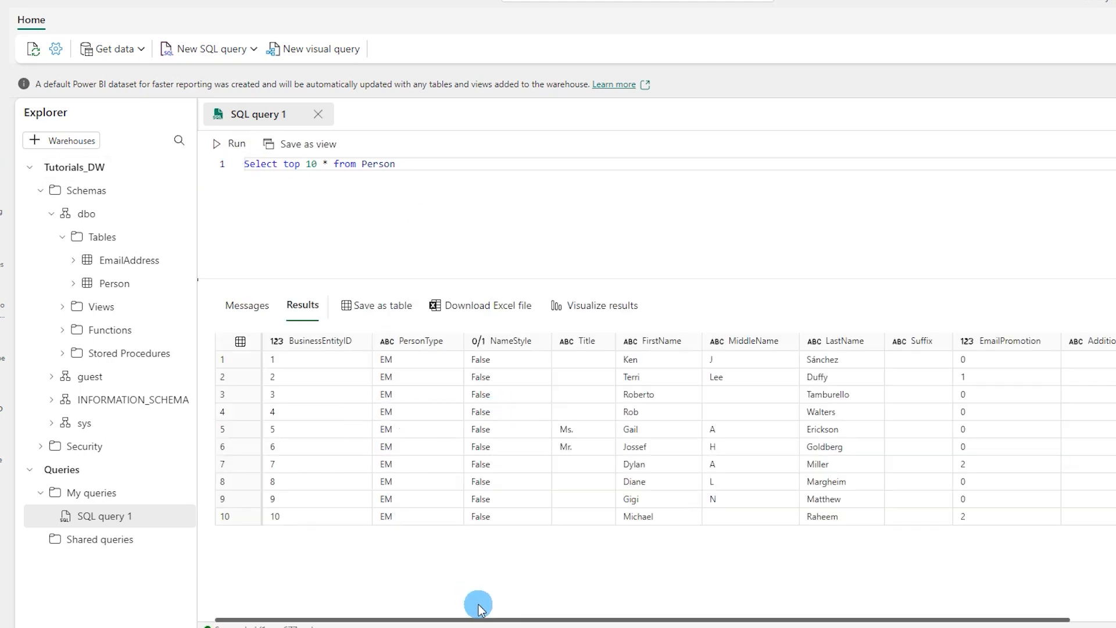
left_click_drag(495, 623, 643, 503)
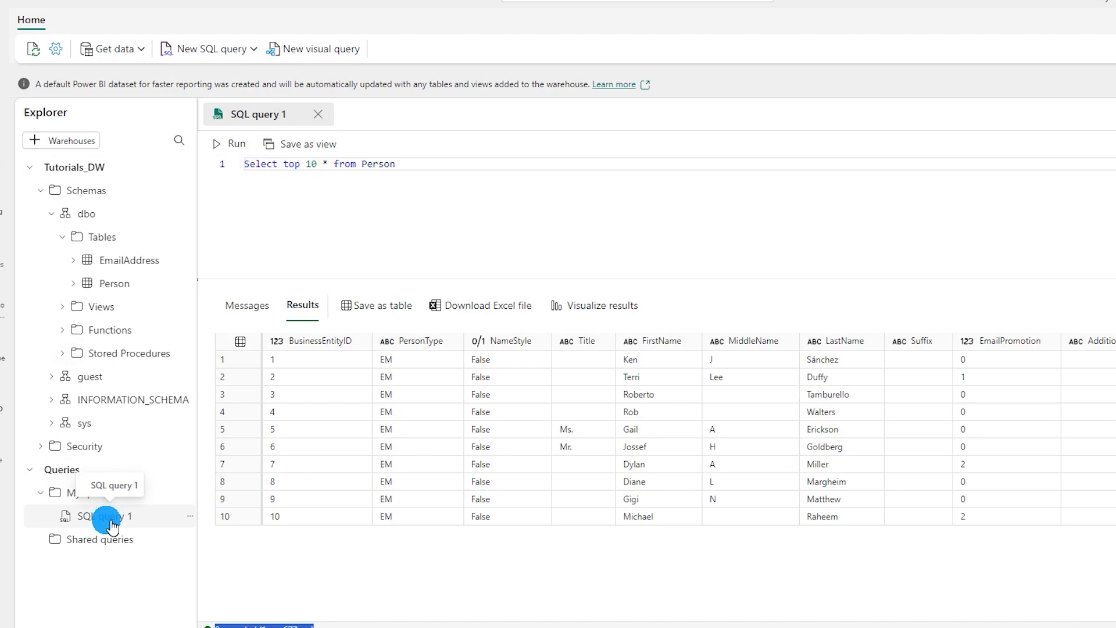
Rename the saved query SQL query 1 as "Top 10 From person".
left_click(190, 517)
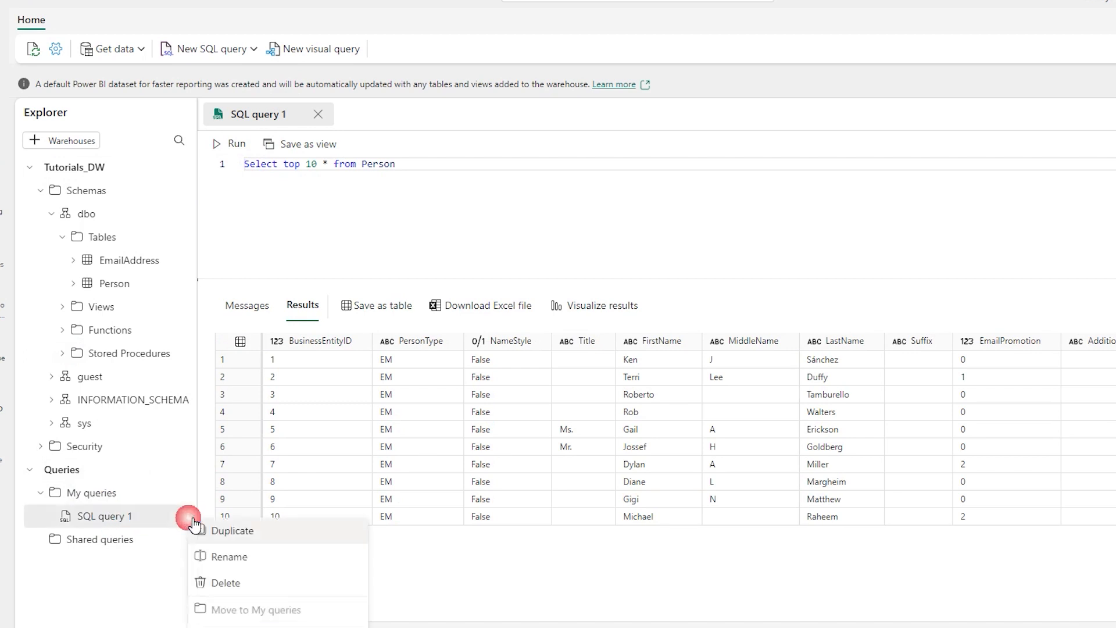
left_click(220, 559)
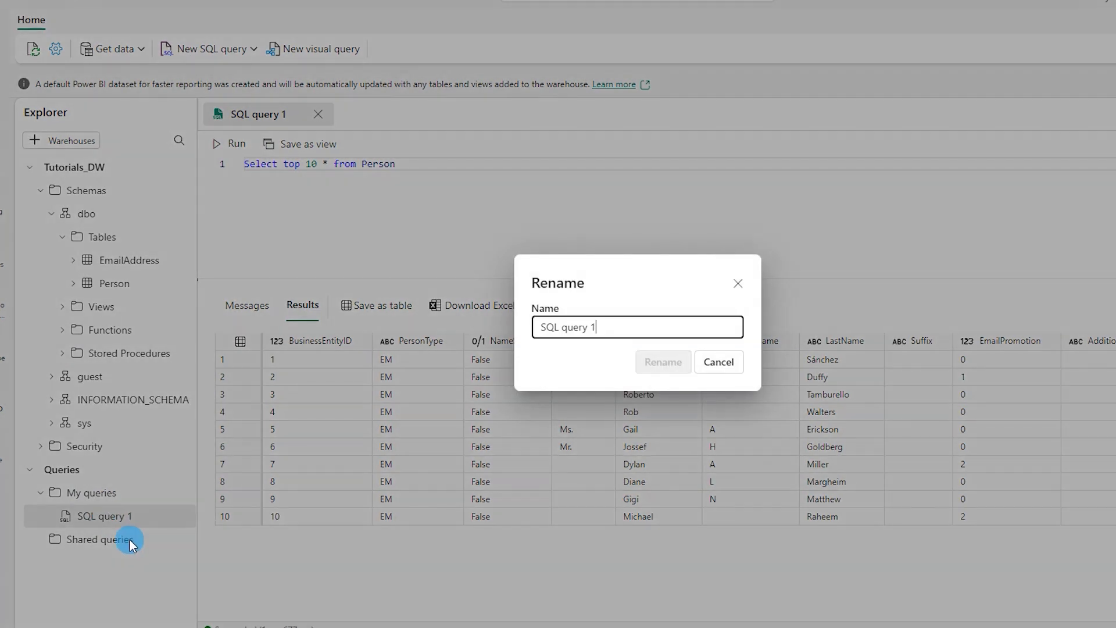
type("Top")
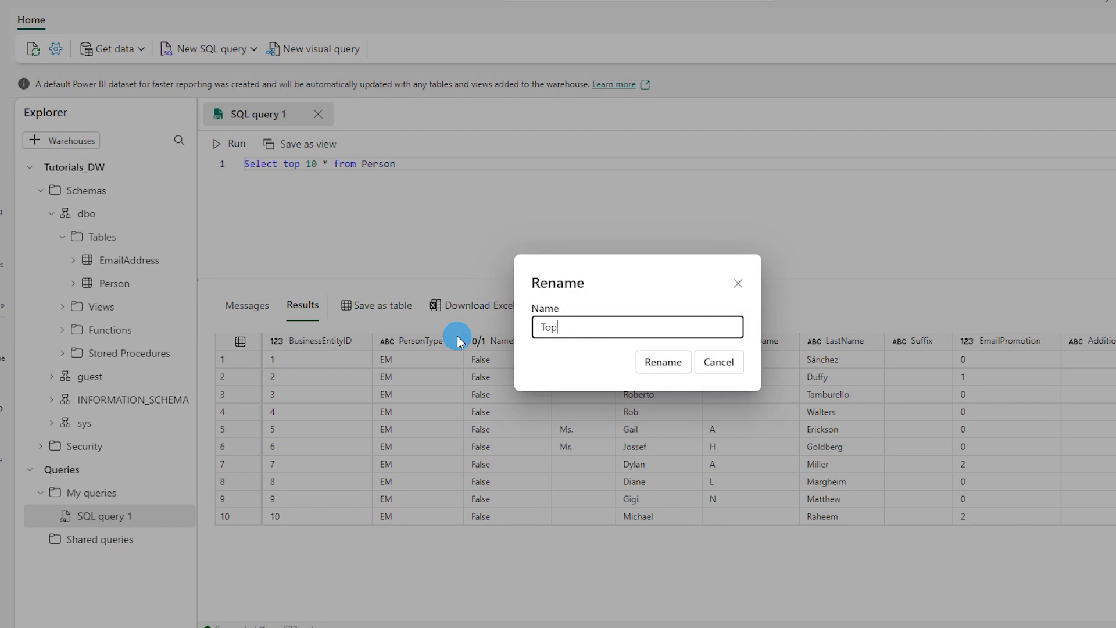
type(" 10 From person")
left_click(666, 363)
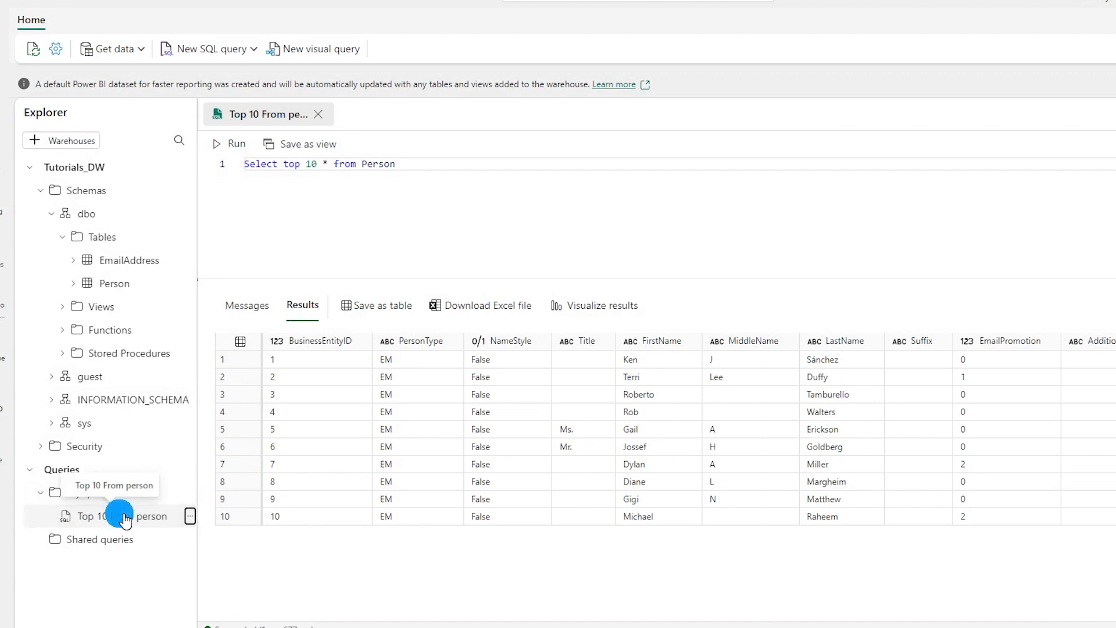
Create a new visual query from the Person table and look through its transform and combine options.
left_click(323, 56)
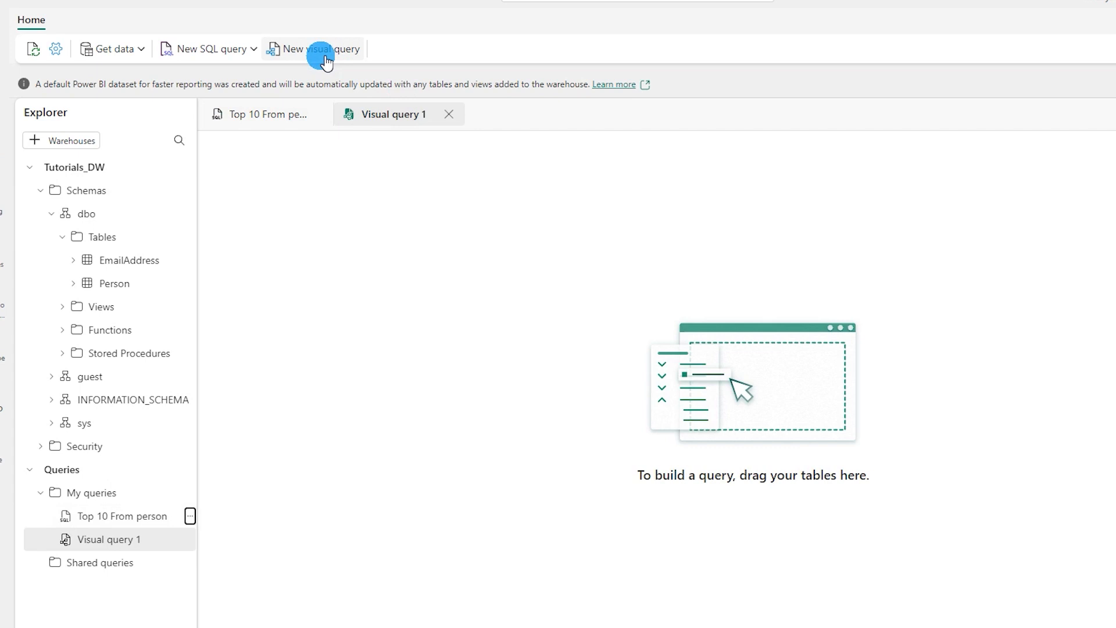
left_click_drag(110, 285, 530, 261)
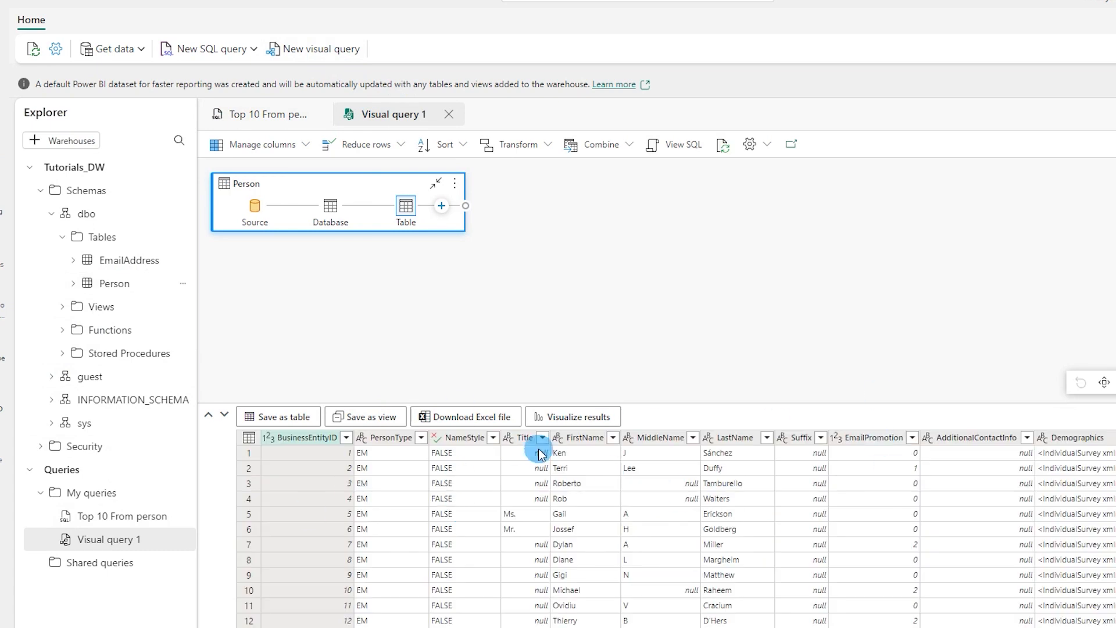
left_click(549, 147)
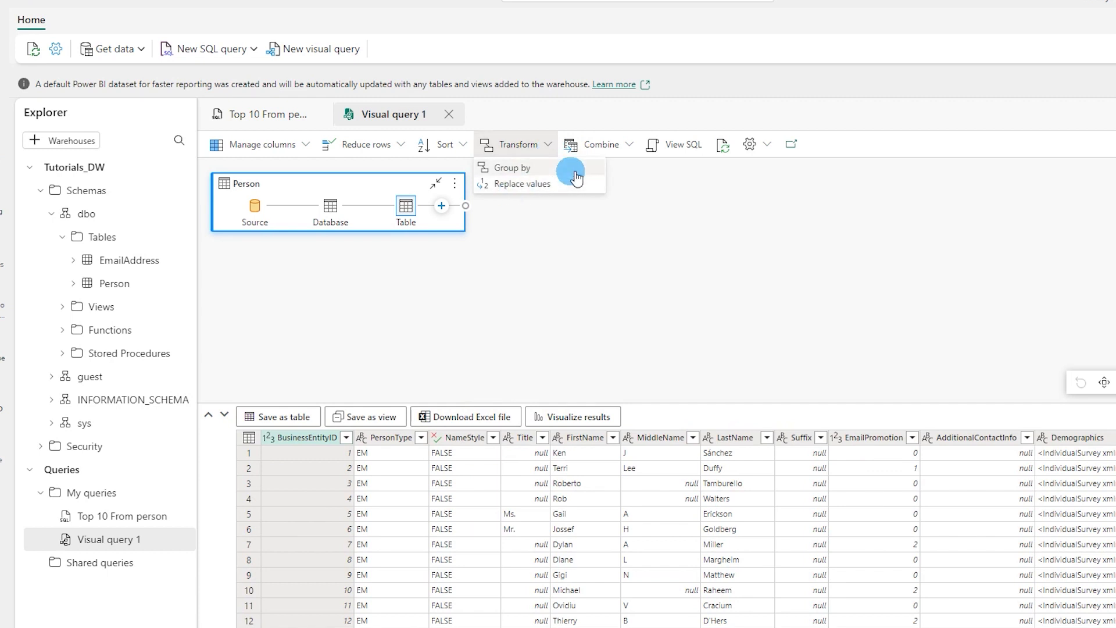
left_click(624, 150)
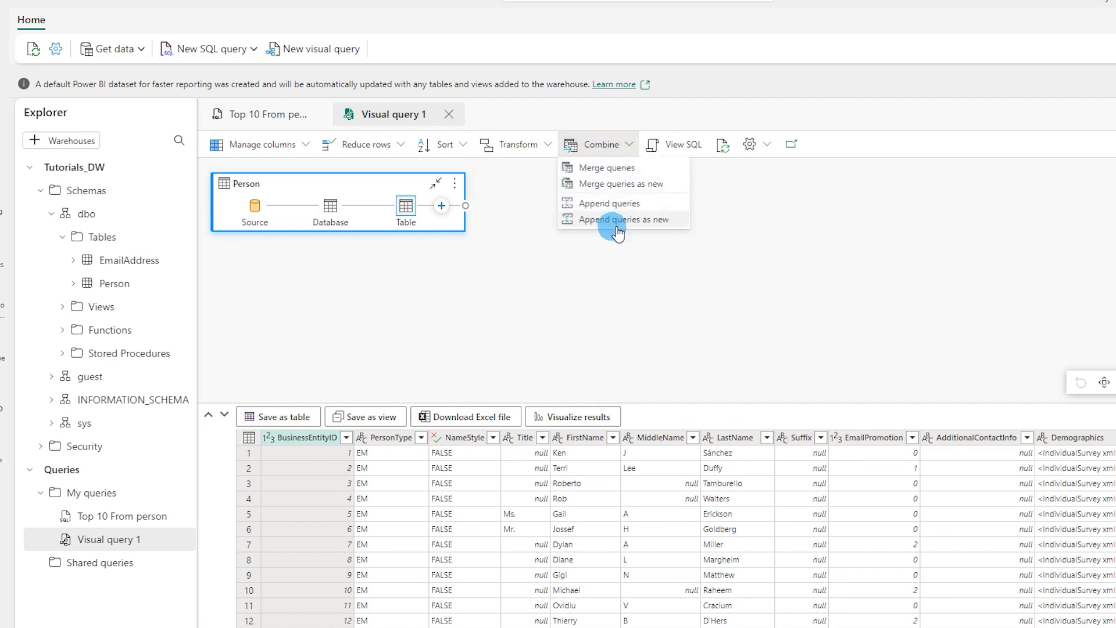
left_click(619, 303)
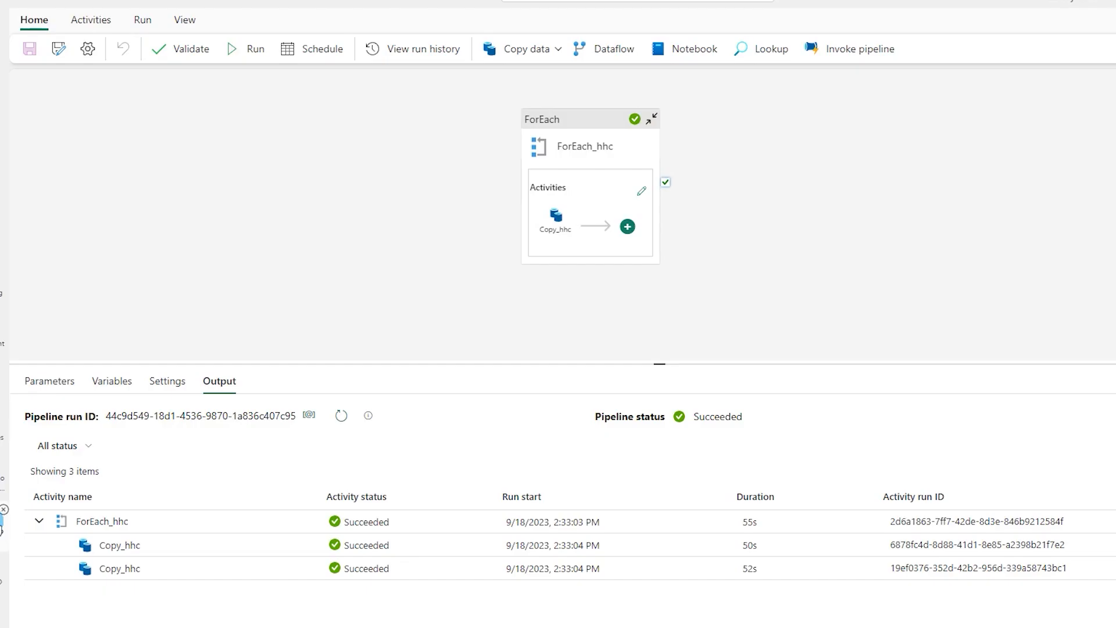
Add a Dataflow activity beside the ForEach_hhc activity on the pipeline canvas and name it Full_Name.
left_click_drag(579, 129, 530, 150)
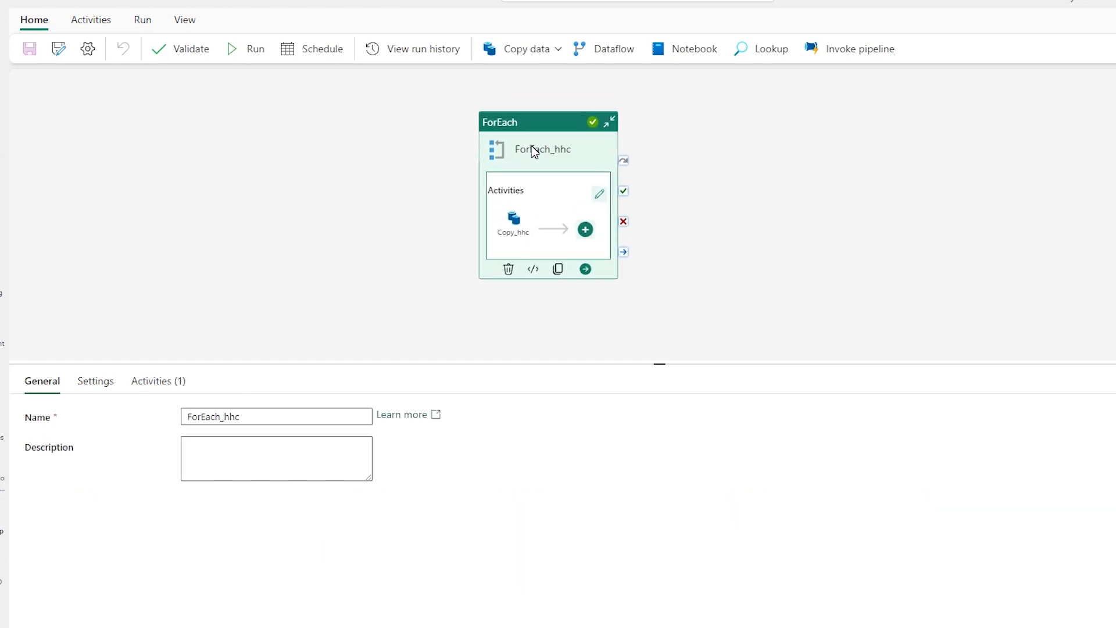
left_click(712, 197)
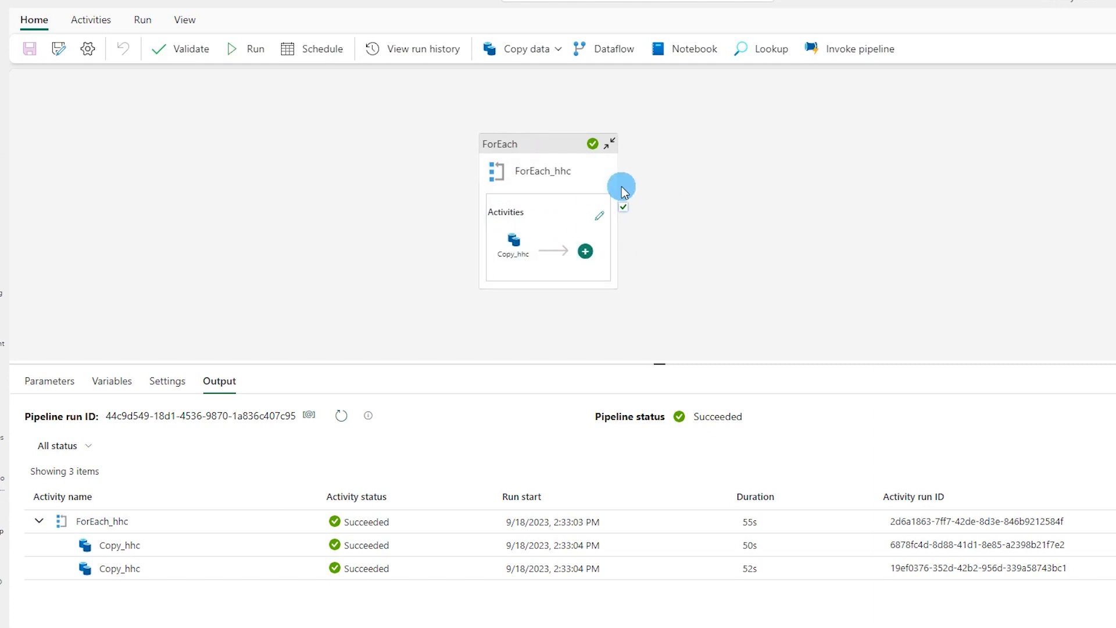
left_click(606, 57)
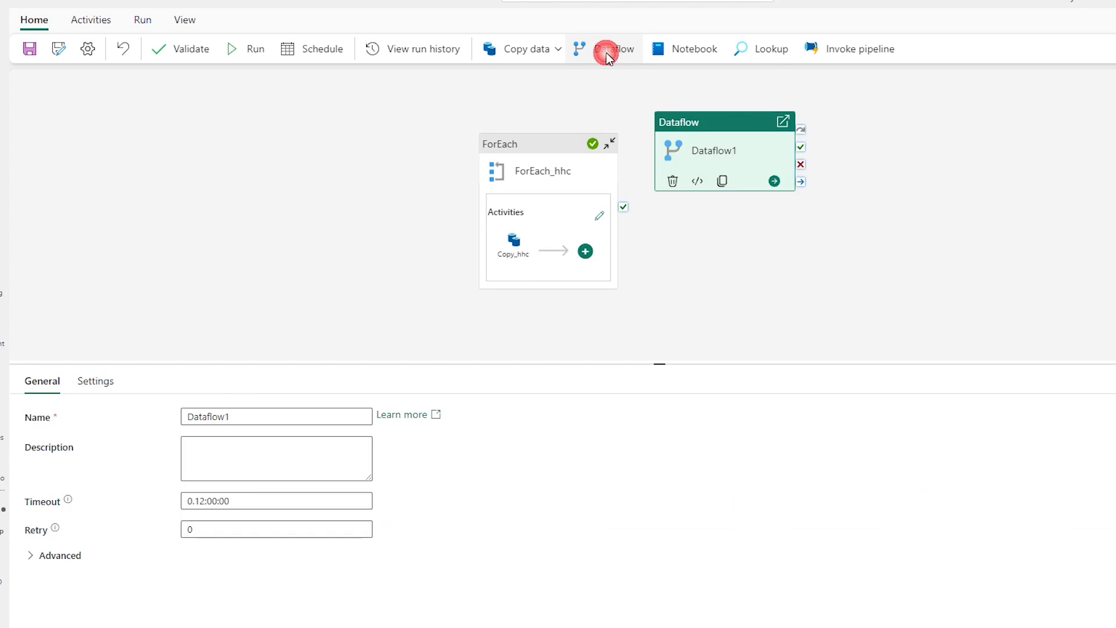
left_click_drag(705, 137, 740, 174)
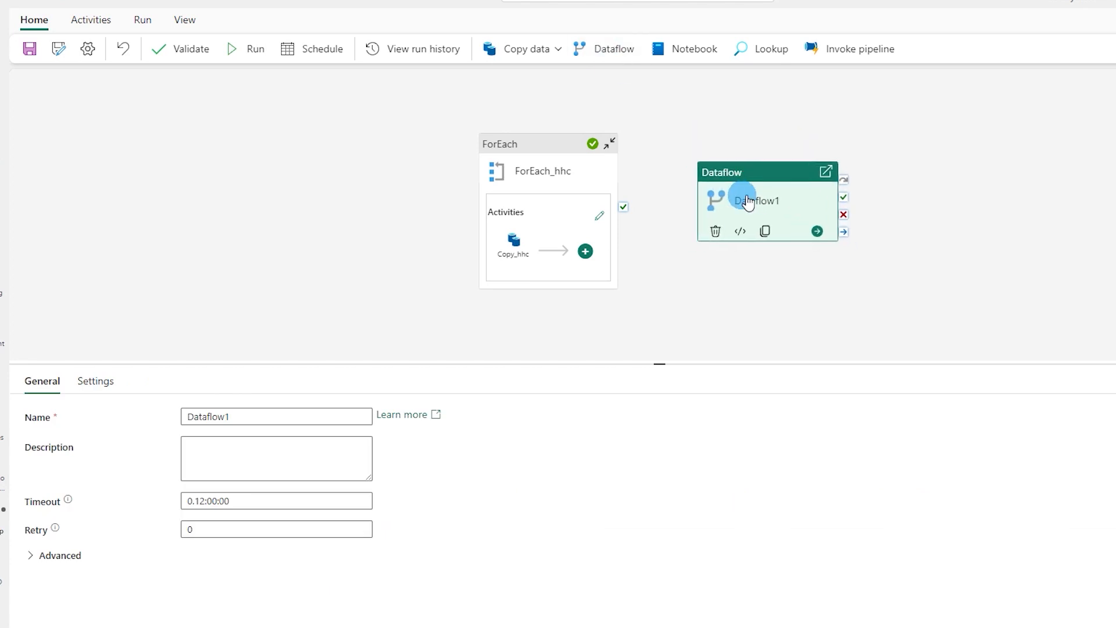
left_click_drag(266, 413, 137, 422)
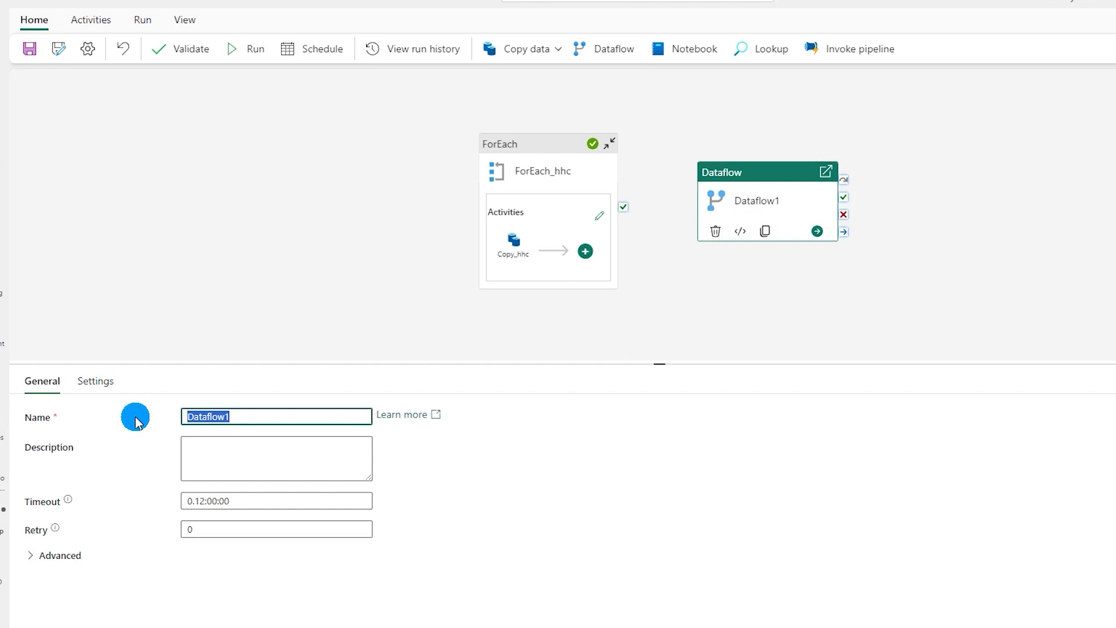
key("BackSpace")
type("Full_Name")
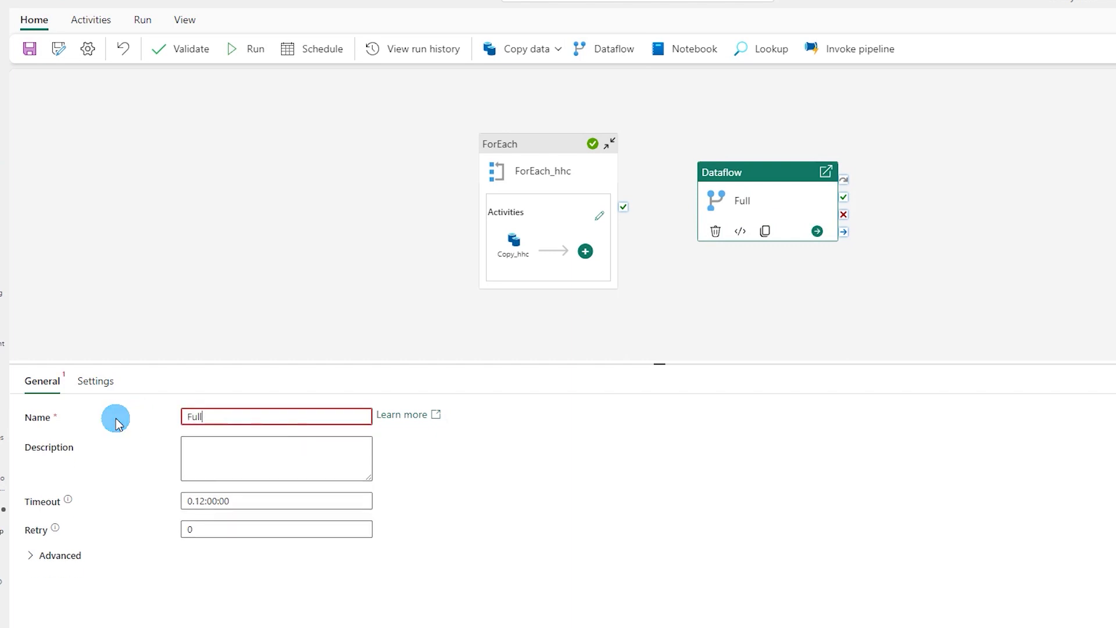
Create a new dataflow for the Full_Name activity to run.
left_click(95, 380)
left_click(364, 416)
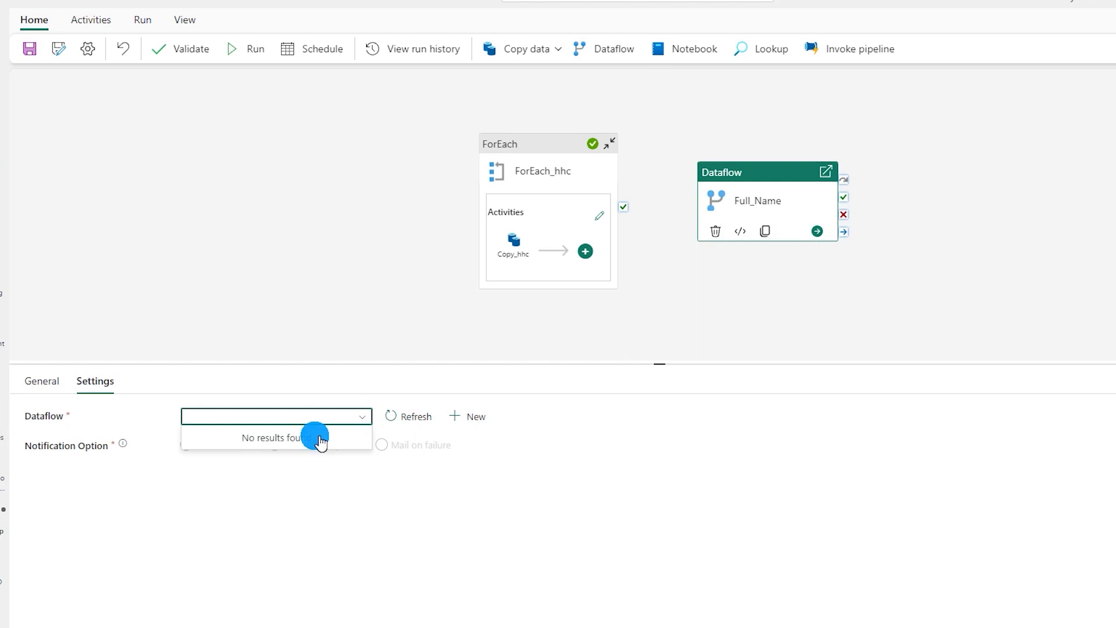
left_click(473, 418)
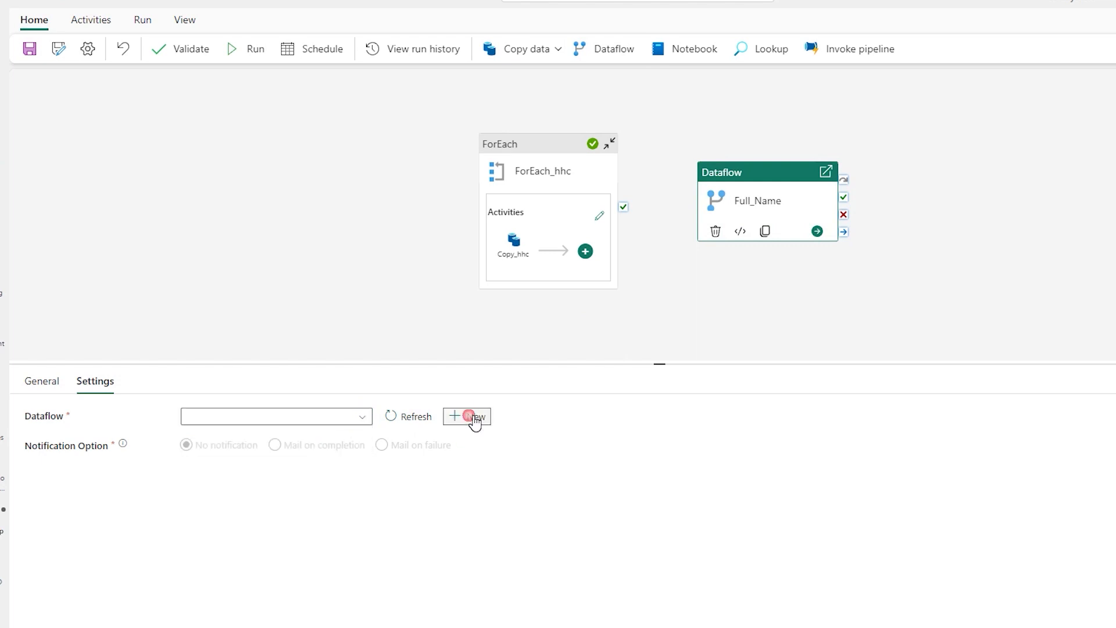
mouse_move(633, 230)
left_click(471, 420)
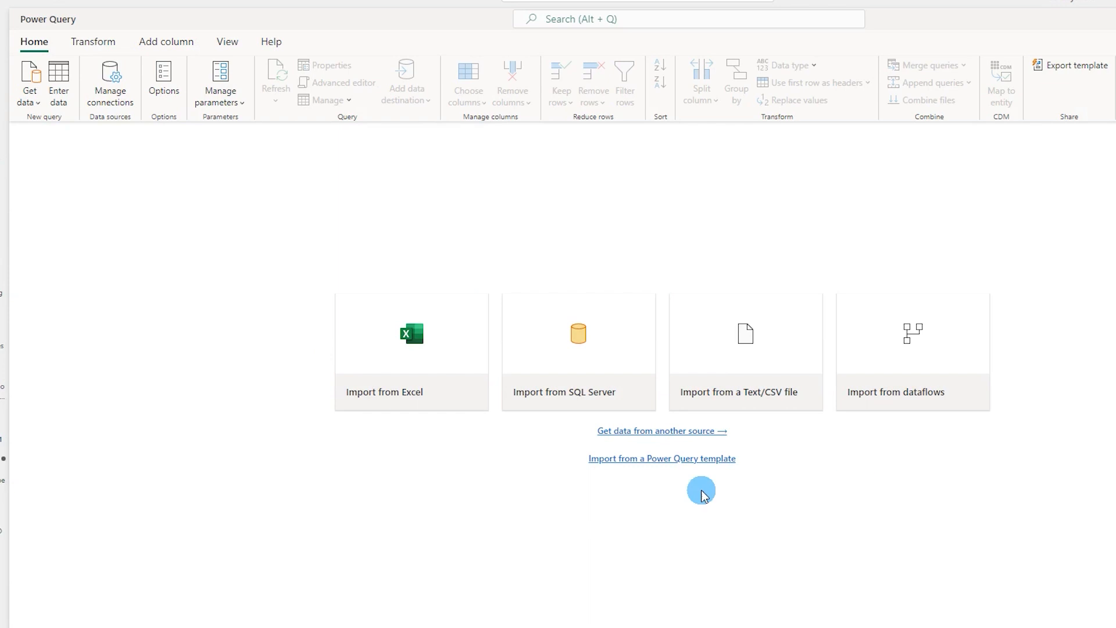
Import the Person table into the dataflow from the Tutorials_DW warehouse in the OneLake data hub.
left_click(699, 433)
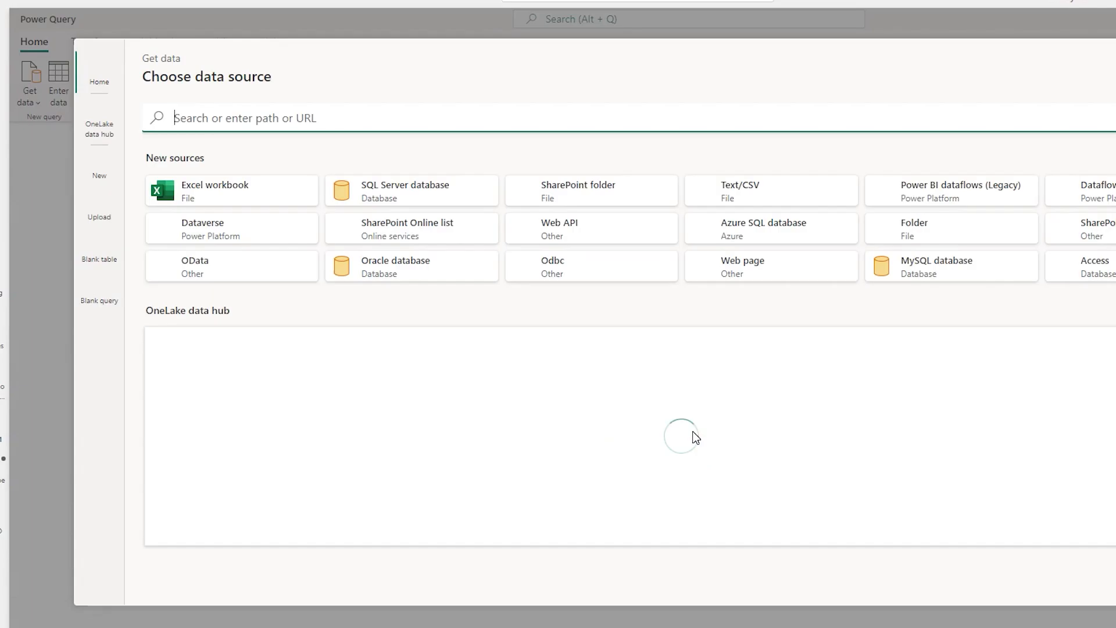
left_click(107, 141)
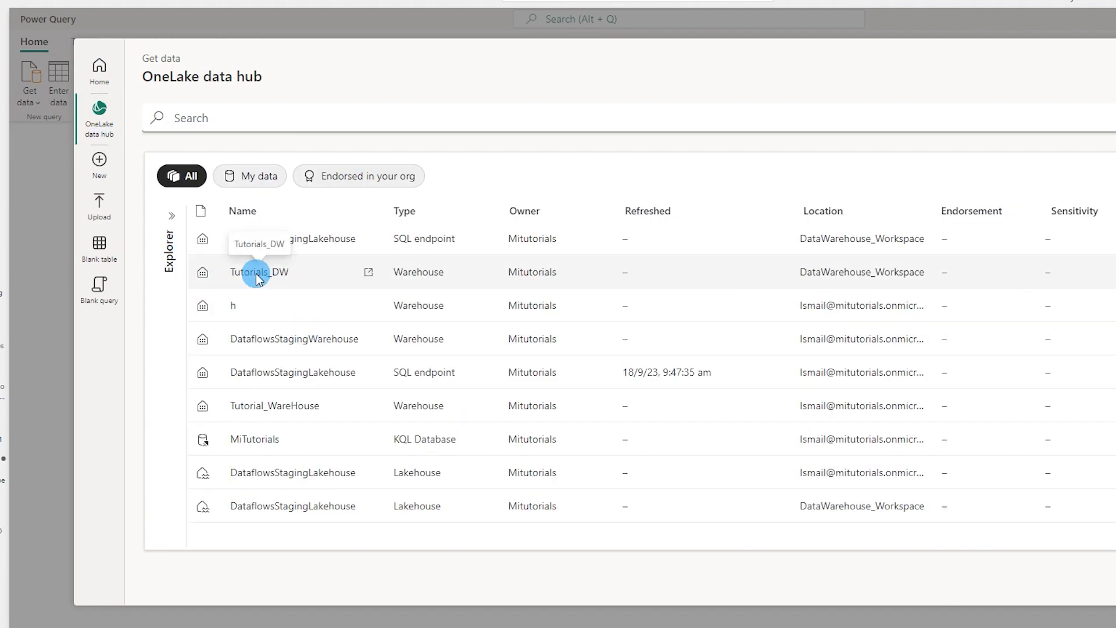
left_click(258, 276)
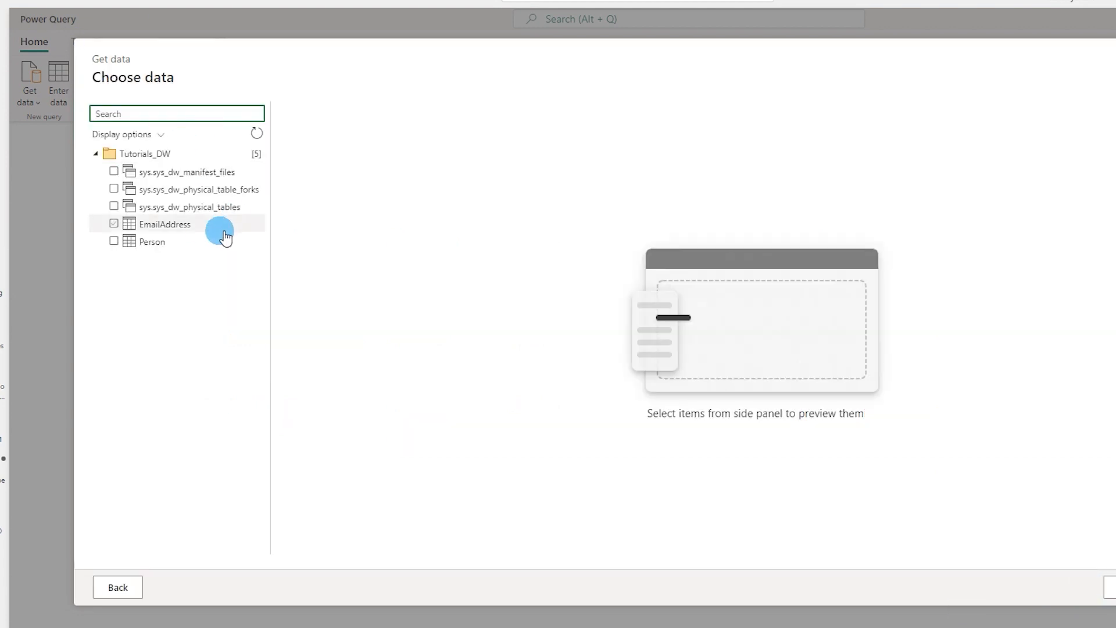
left_click(178, 240)
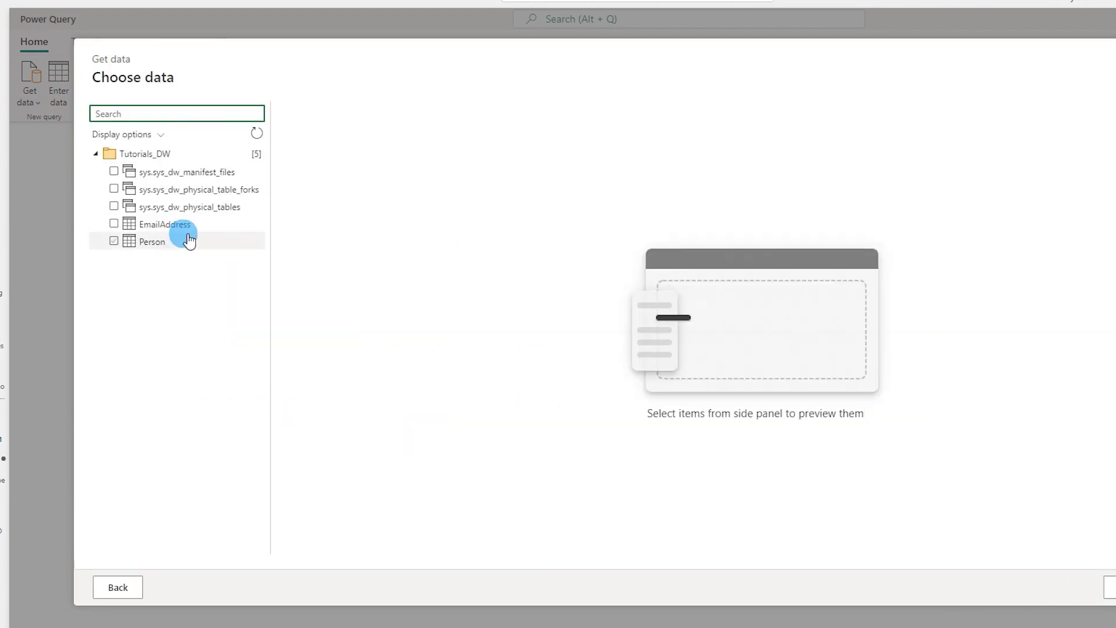
left_click(115, 225)
left_click(114, 241)
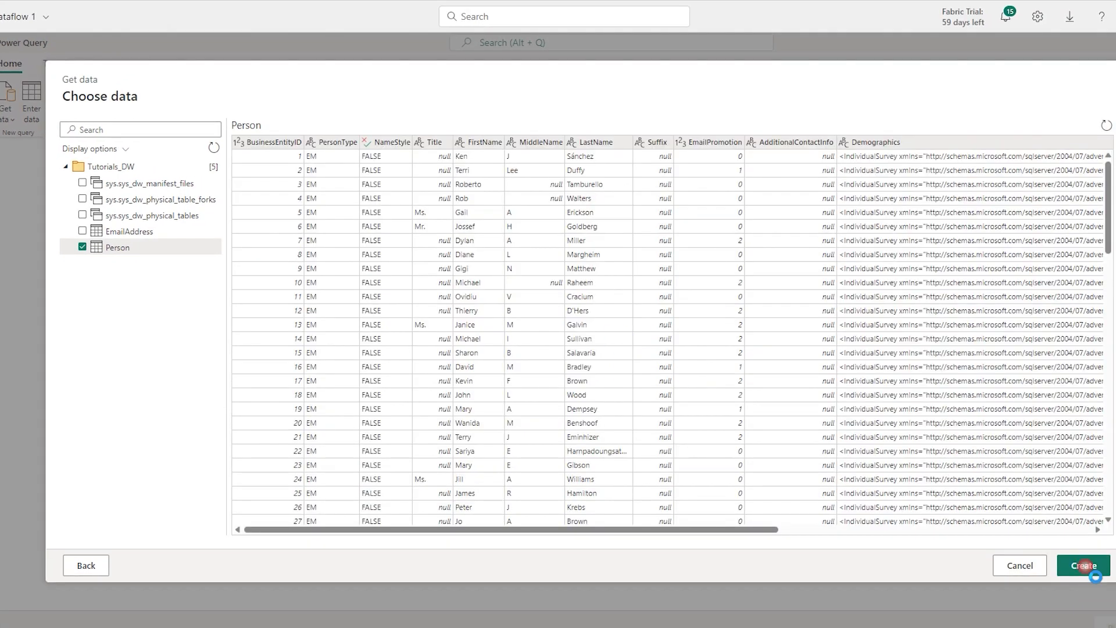
left_click(1085, 567)
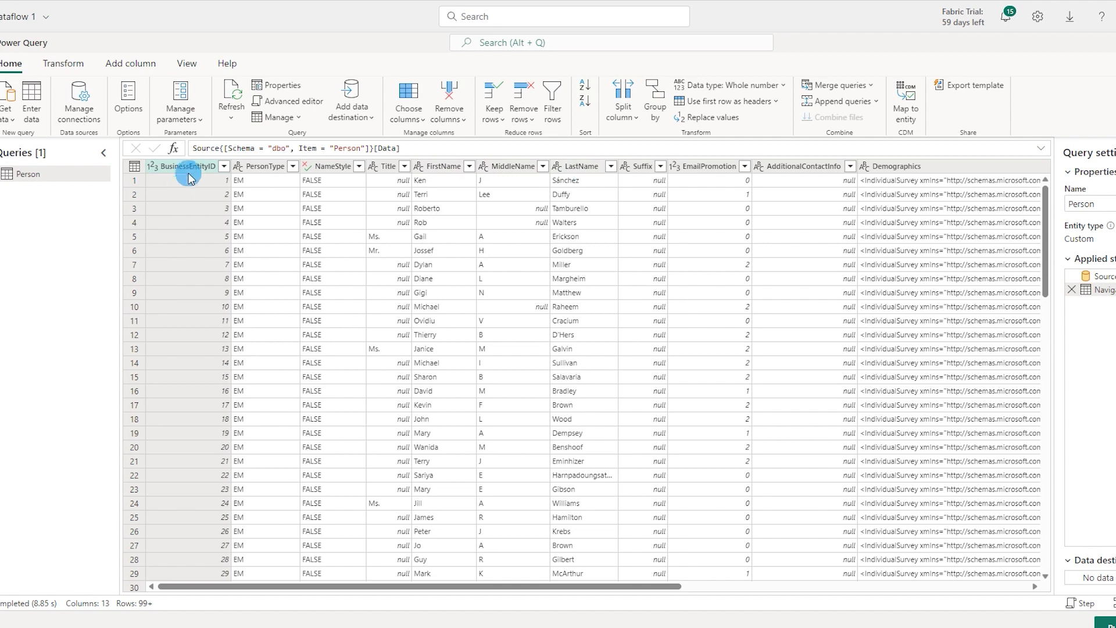
Remove all columns from the Person query except BusinessEntityID, FirstName, MiddleName and LastName.
left_click(442, 167)
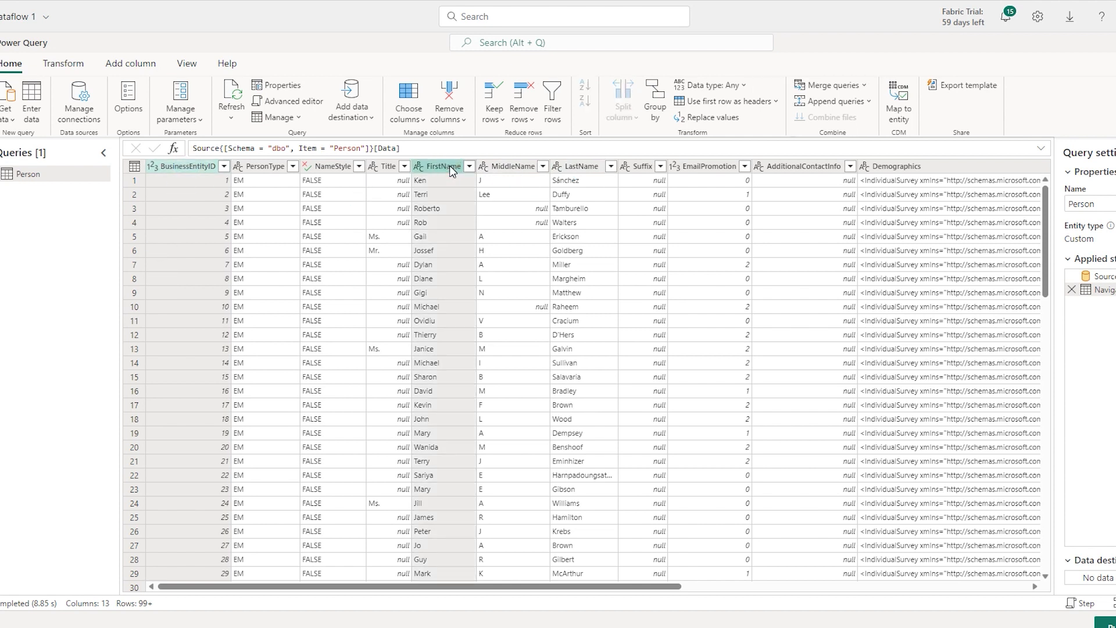
left_click(522, 169, "ctrl")
left_click(596, 170, "ctrl")
right_click(595, 170)
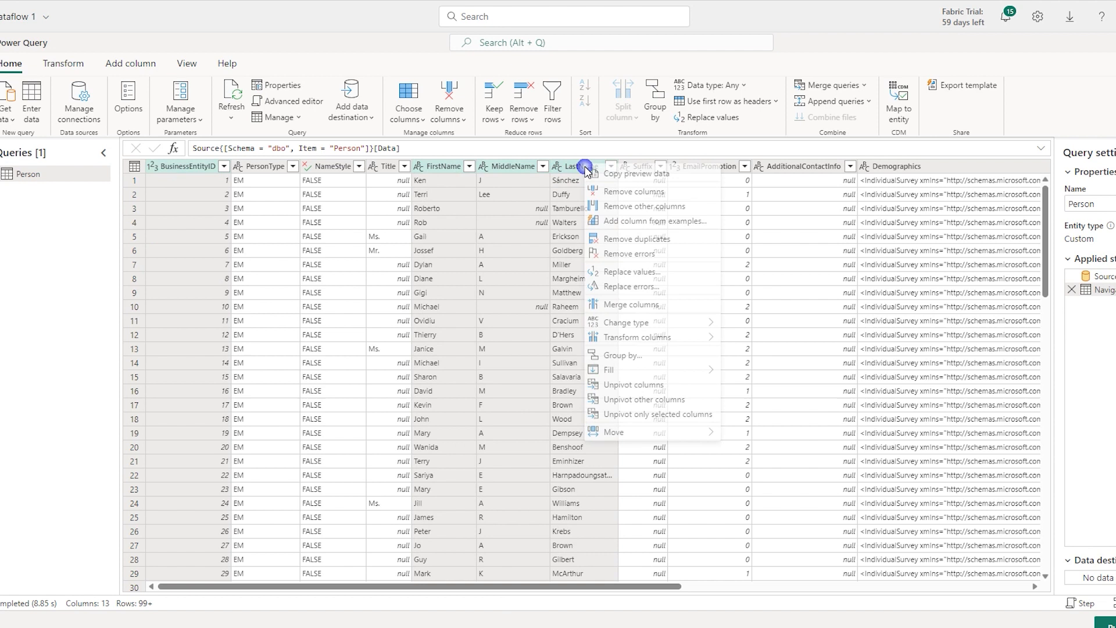
left_click(630, 212)
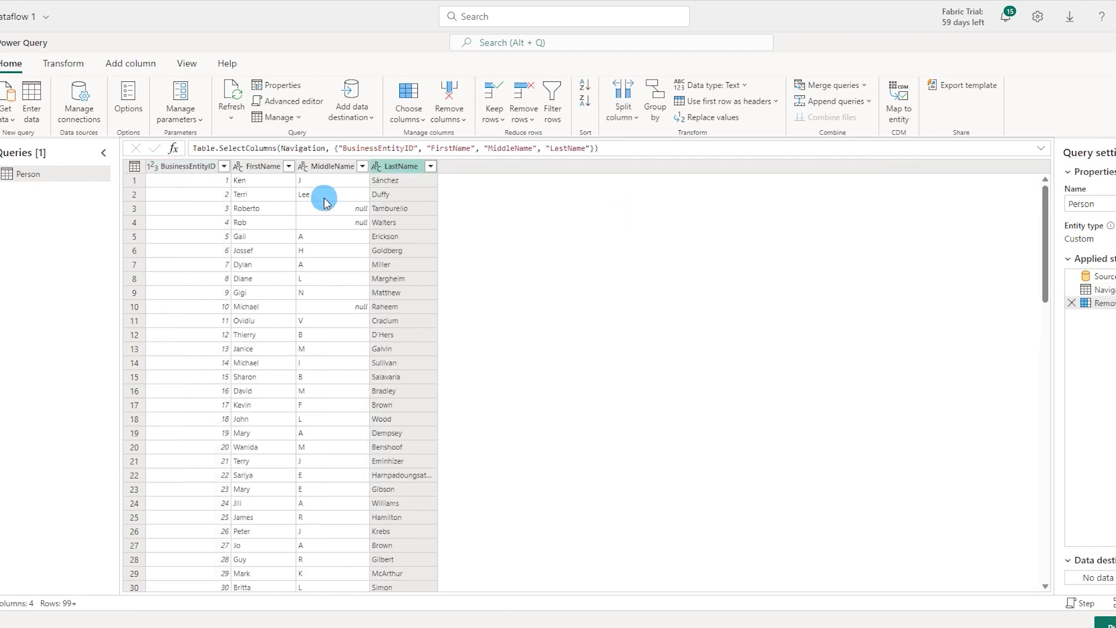
Merge the FirstName, MiddleName and LastName columns with a space separator into a column named Full_Name.
left_click(256, 169)
left_click(384, 167, "shift")
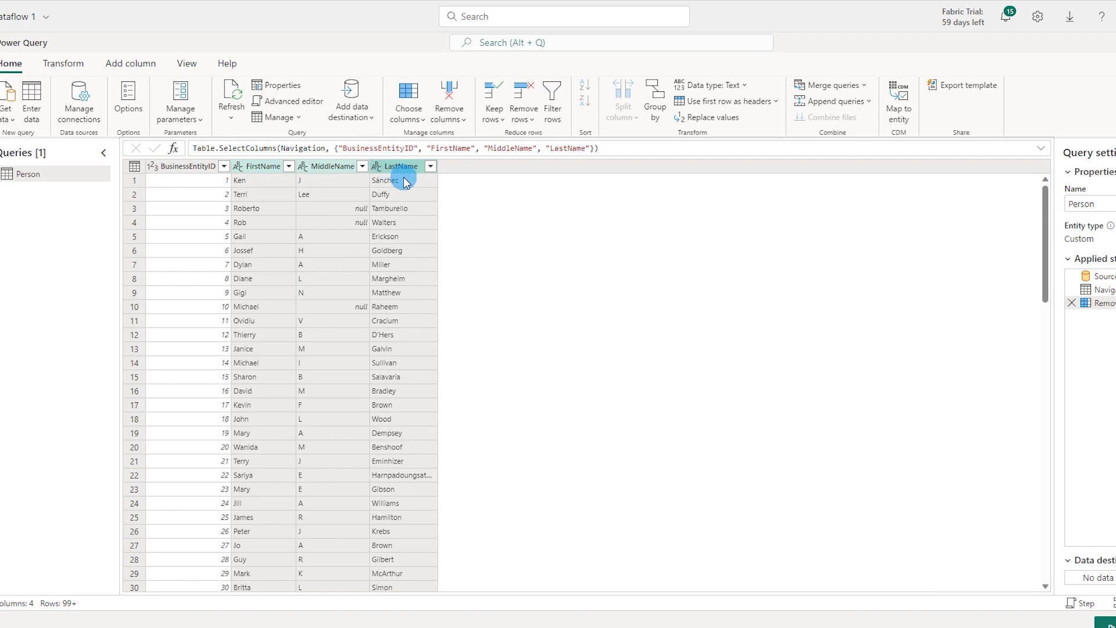
right_click(394, 170)
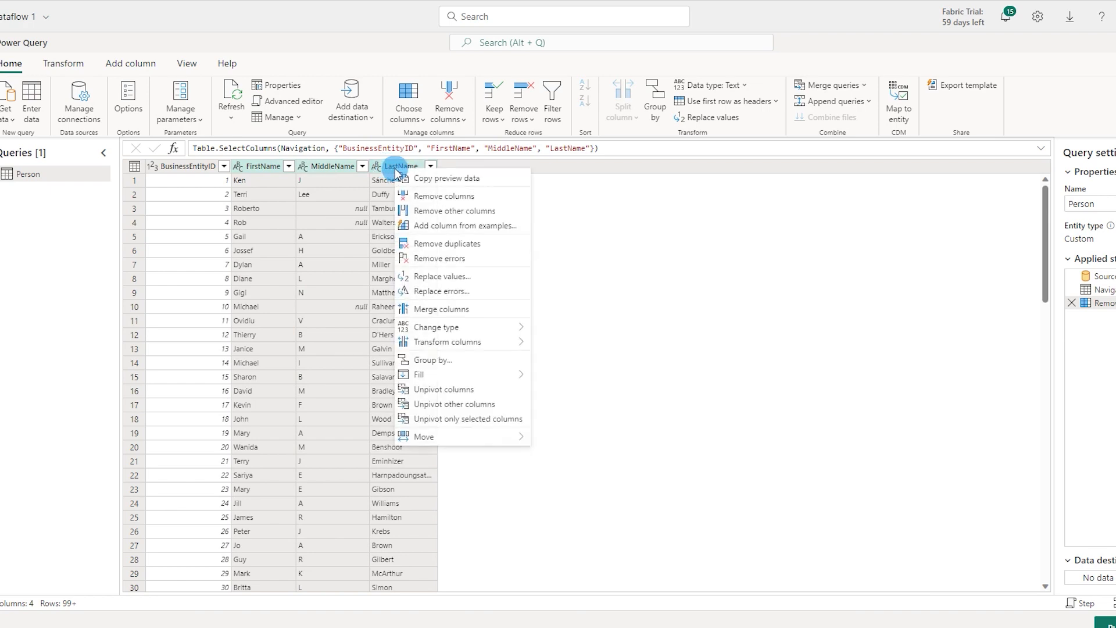
left_click(429, 308)
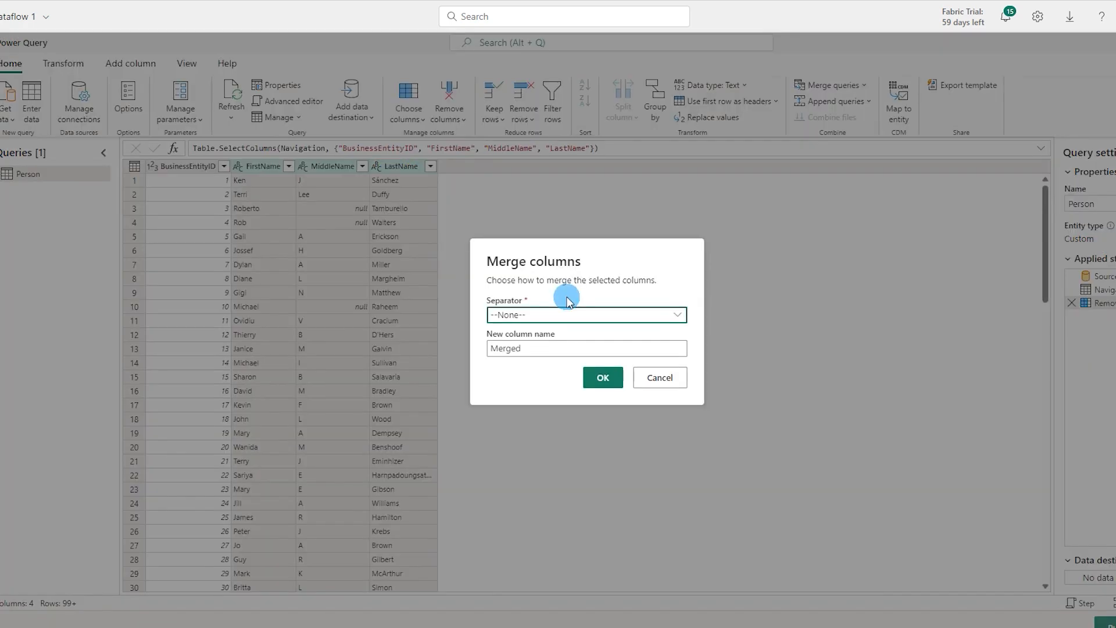
left_click(529, 317)
left_click(525, 415)
left_click(542, 352)
left_click_drag(542, 352, 472, 354)
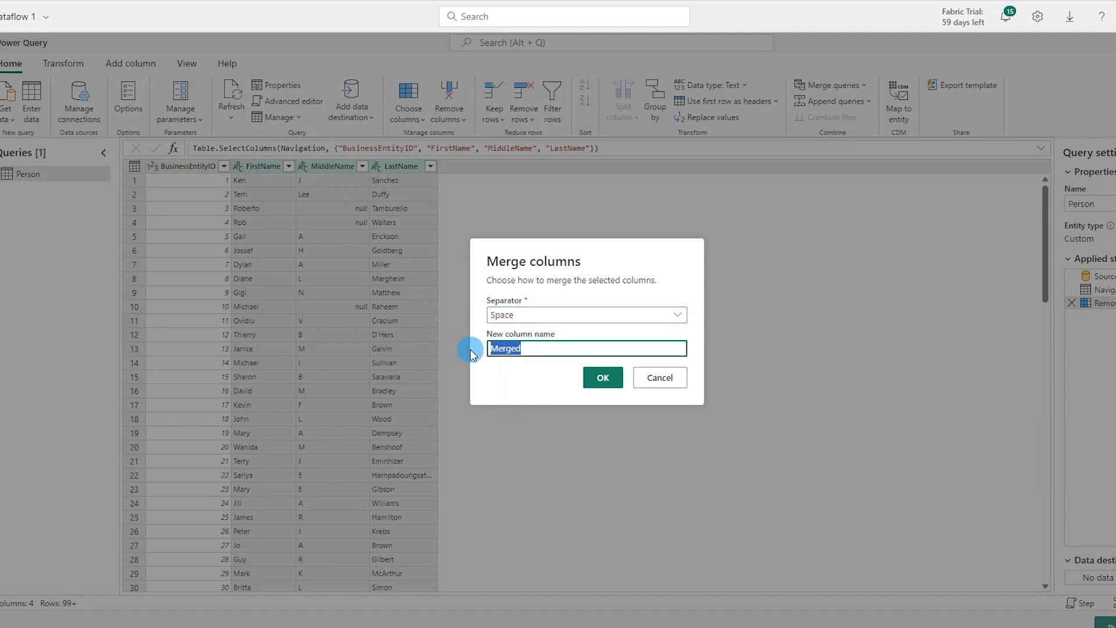
type("Full_Name")
left_click(603, 378)
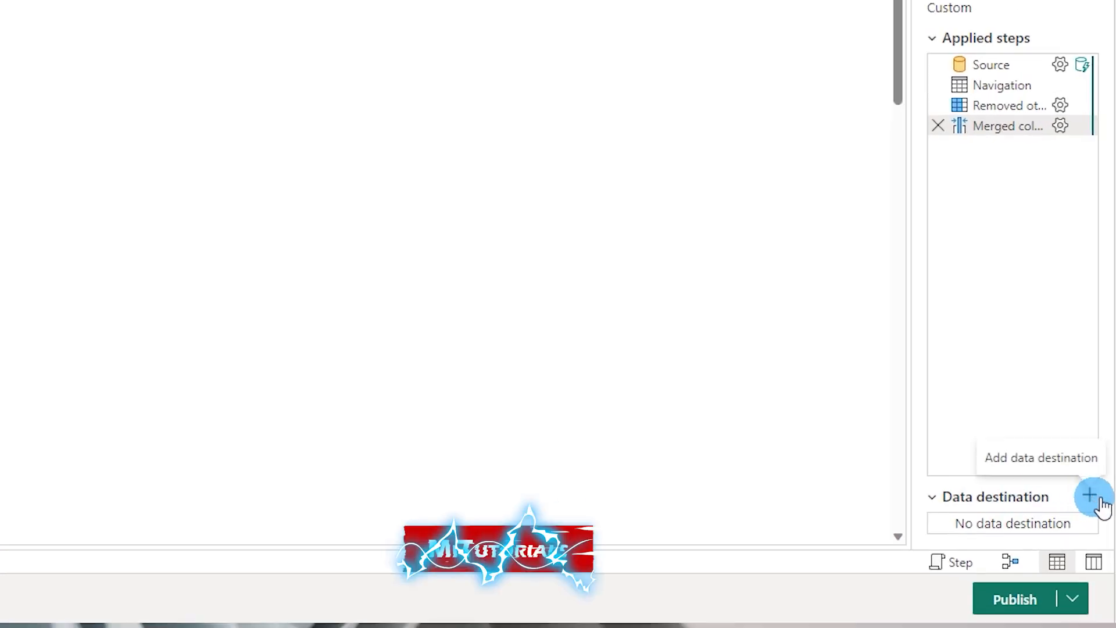
Add a Warehouse data destination to the Person query using the existing organizational account connection.
left_click(1091, 498)
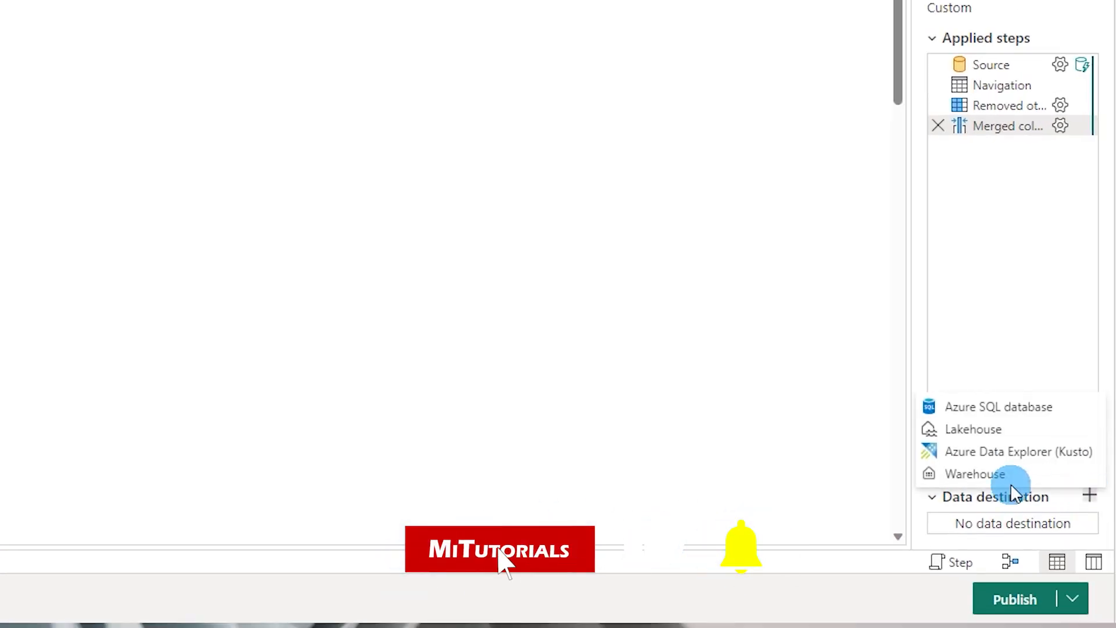
left_click(974, 473)
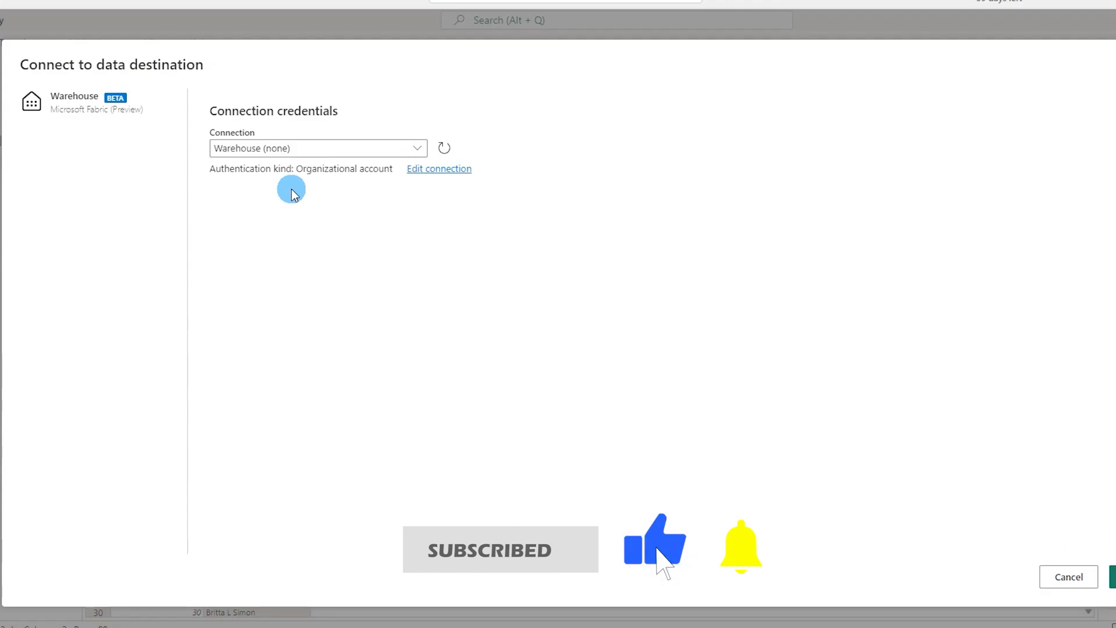
left_click(1112, 576)
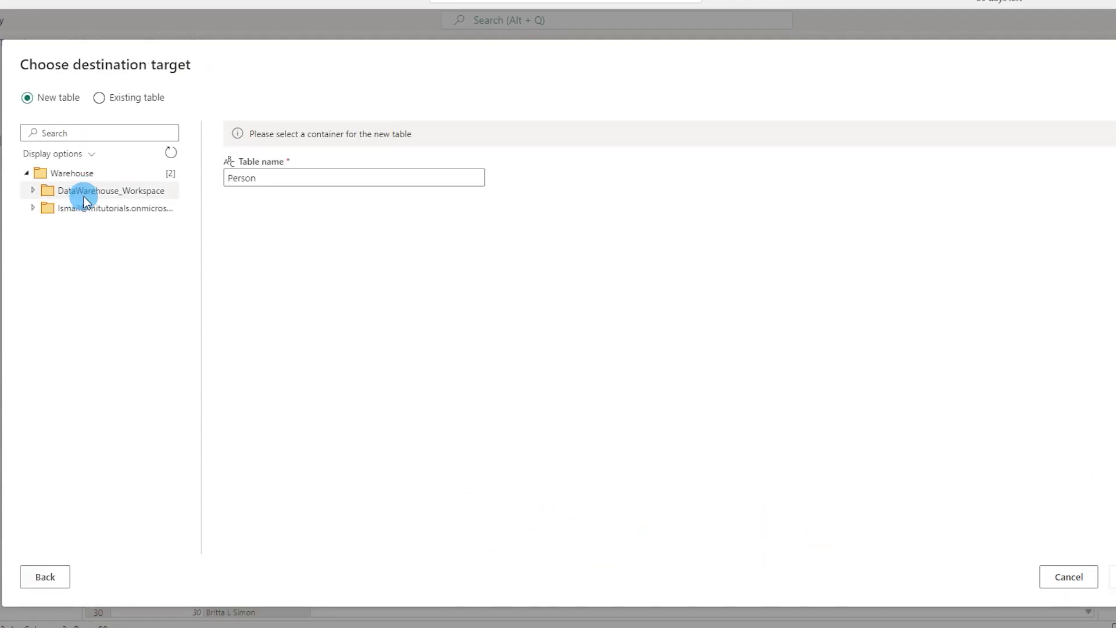
Target a new table named Person_Full_Name in the Tutorials_DW warehouse of DataWarehouse_Workspace.
left_click(33, 190)
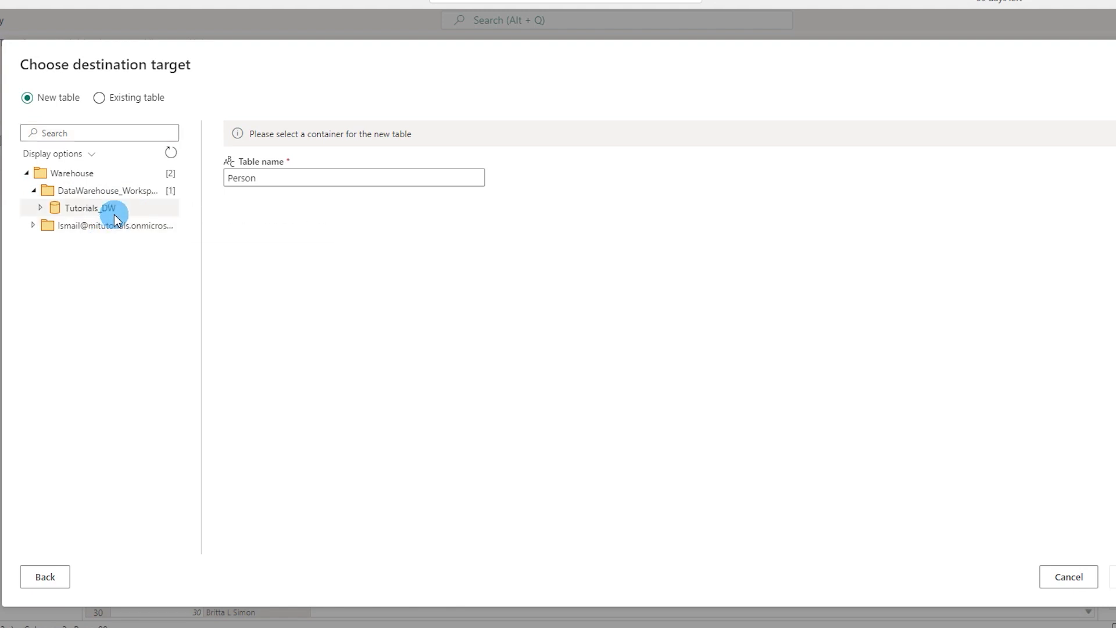
left_click(90, 213)
left_click(40, 209)
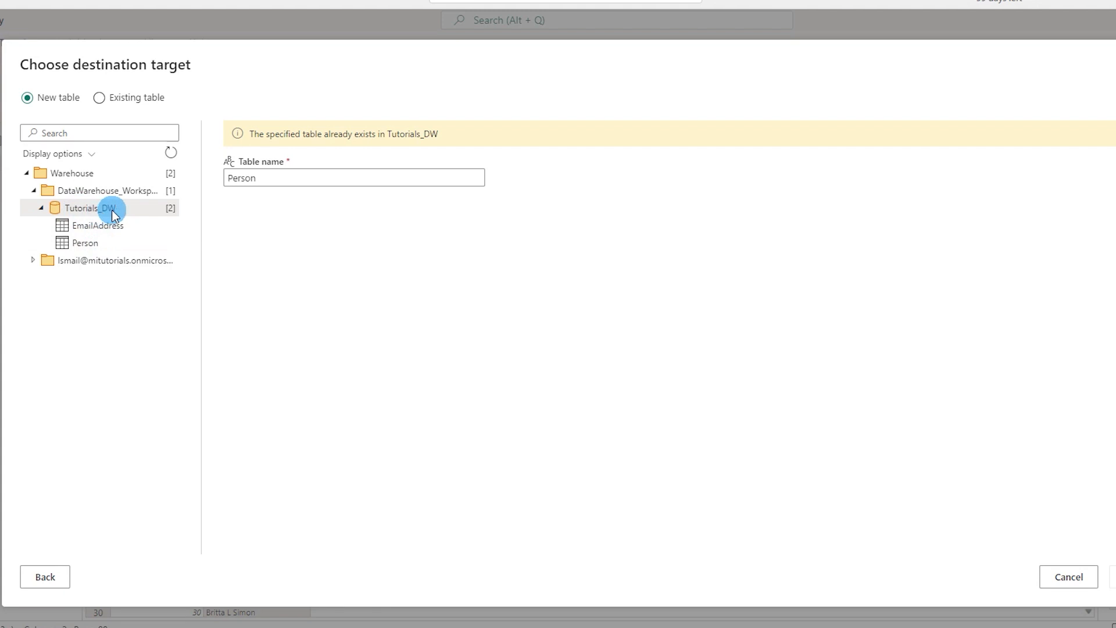
left_click_drag(287, 182, 211, 181)
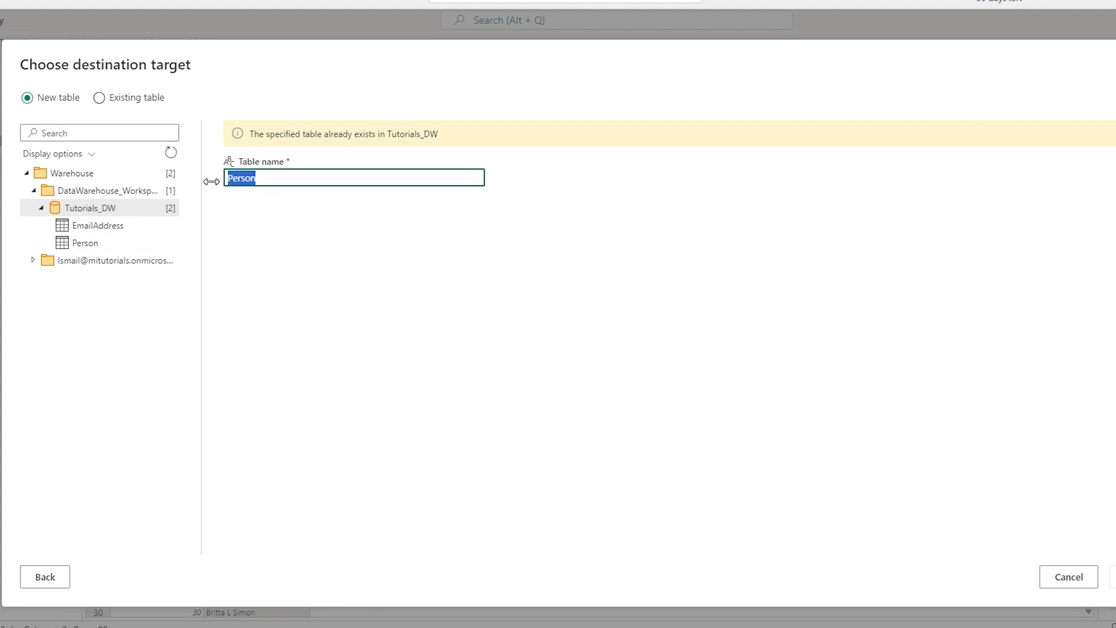
left_click(281, 187)
type("_Full_Name")
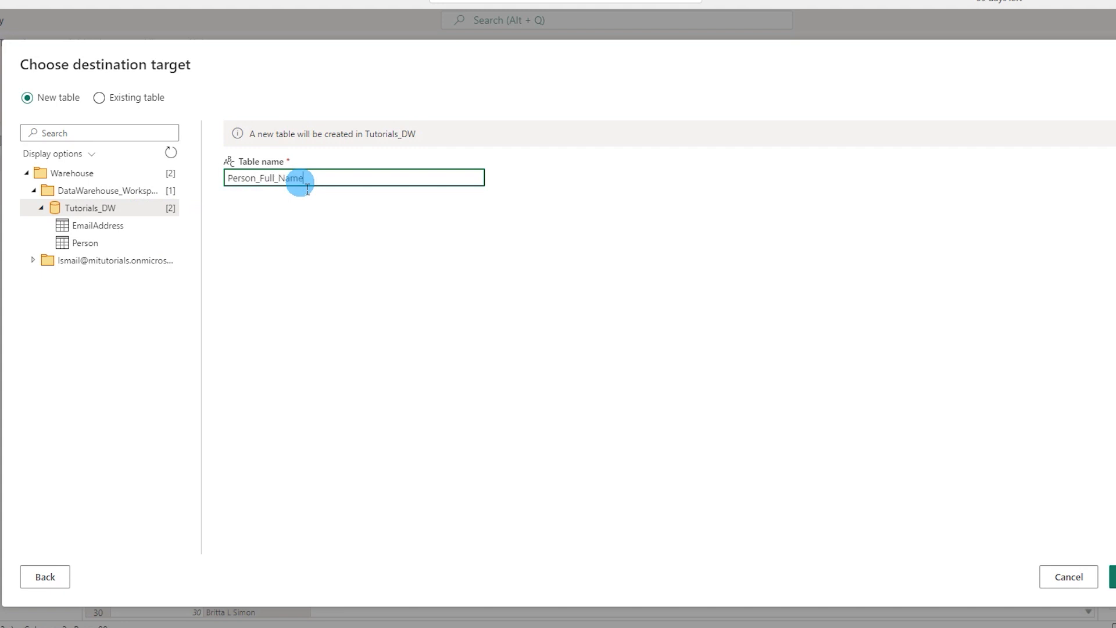
left_click(1112, 575)
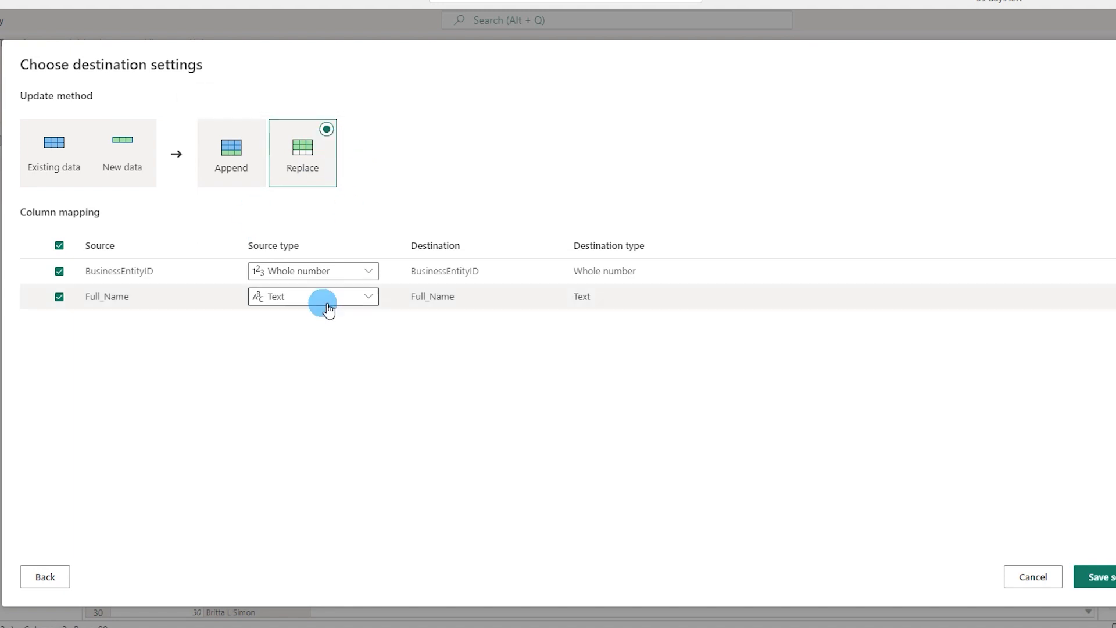
Save the destination settings with the Replace update method and both columns mapped, and publish the dataflow.
left_click(362, 276)
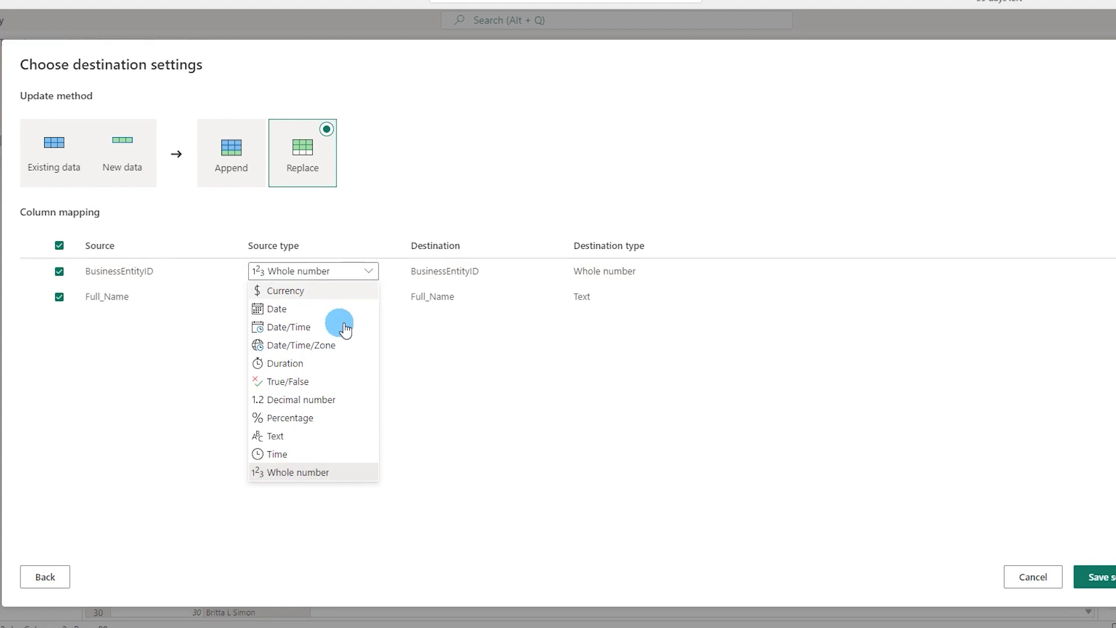
key("Escape")
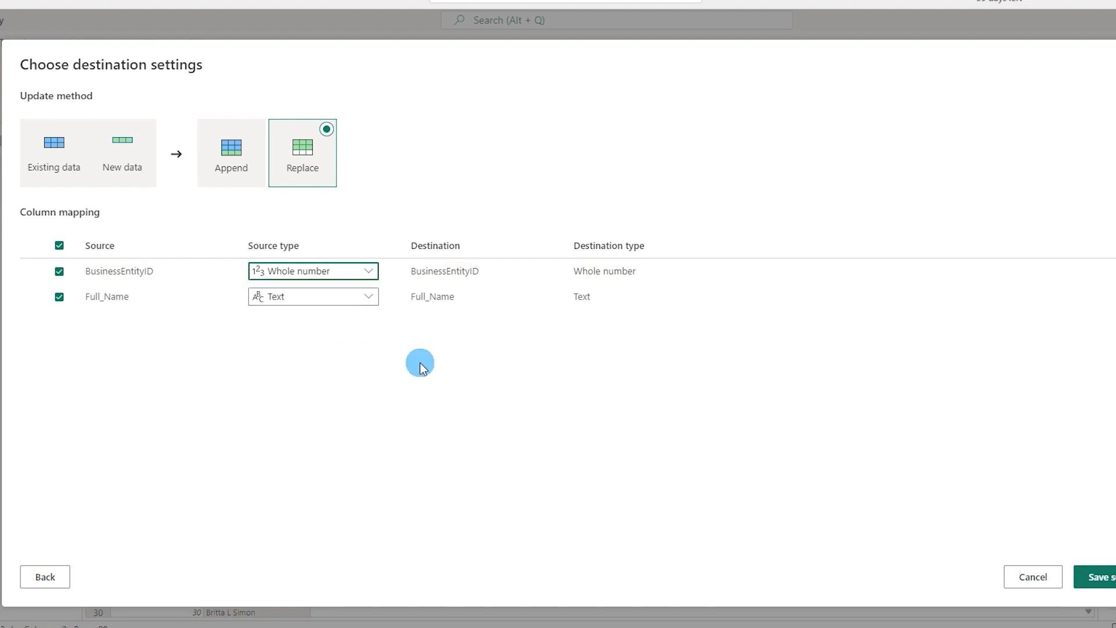
left_click(1111, 581)
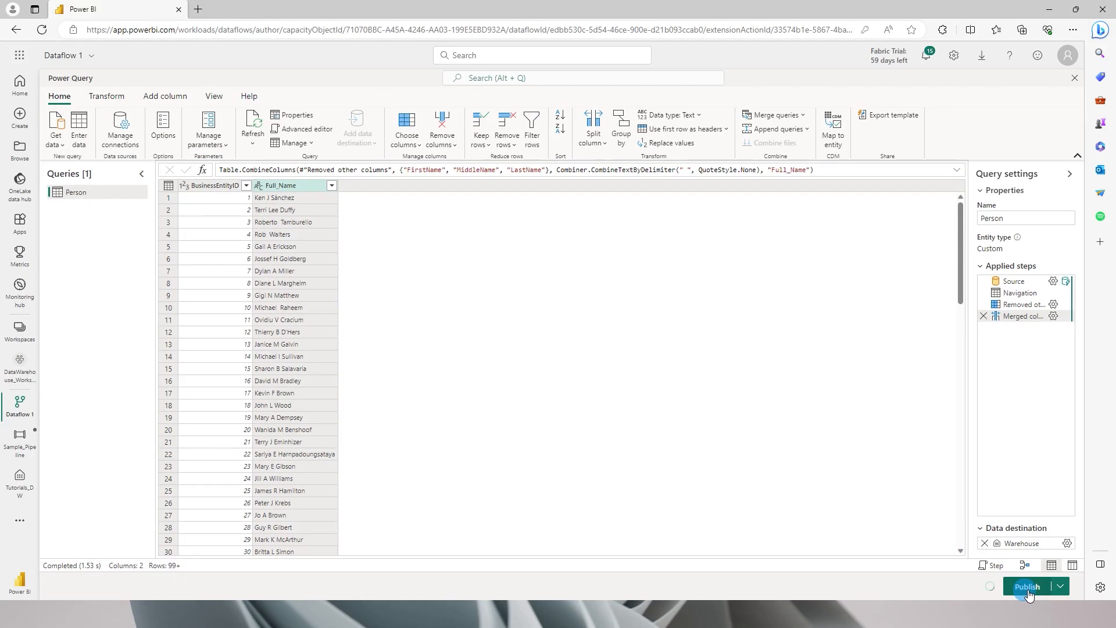
left_click(1023, 586)
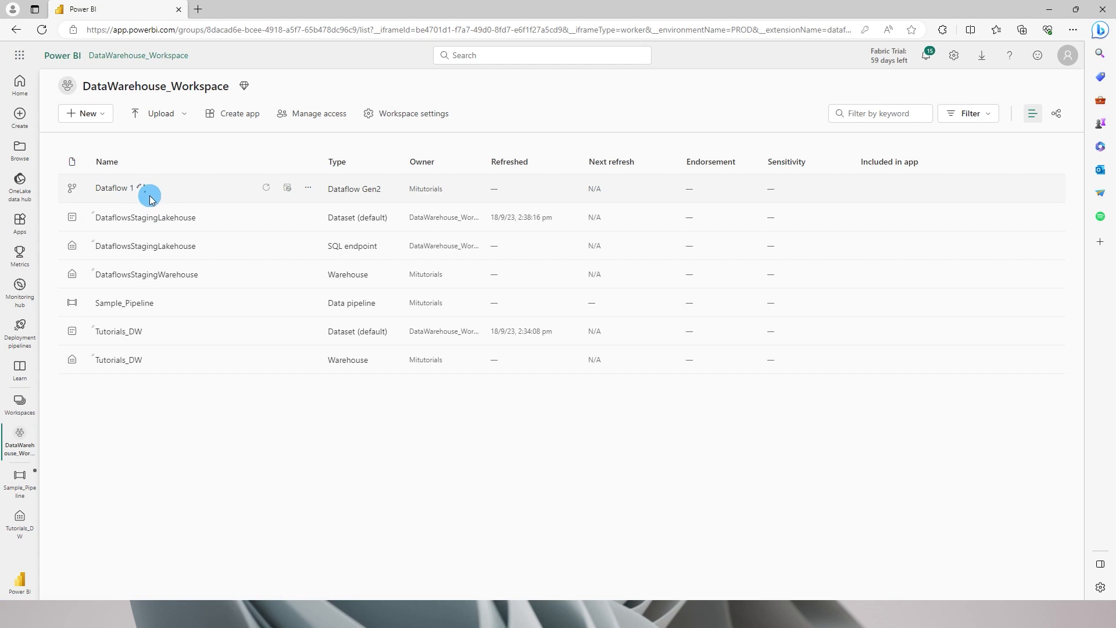
Open the Tutorials_DW warehouse, list its dbo tables and examine the data in the Person_Full_Name table.
mouse_move(149, 193)
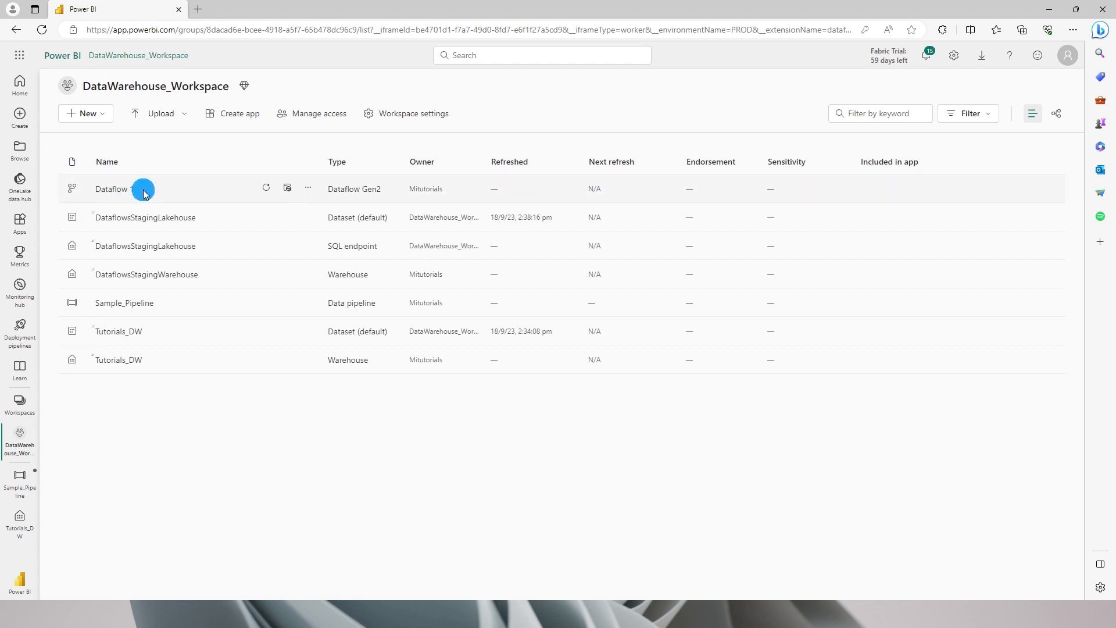
left_click(21, 523)
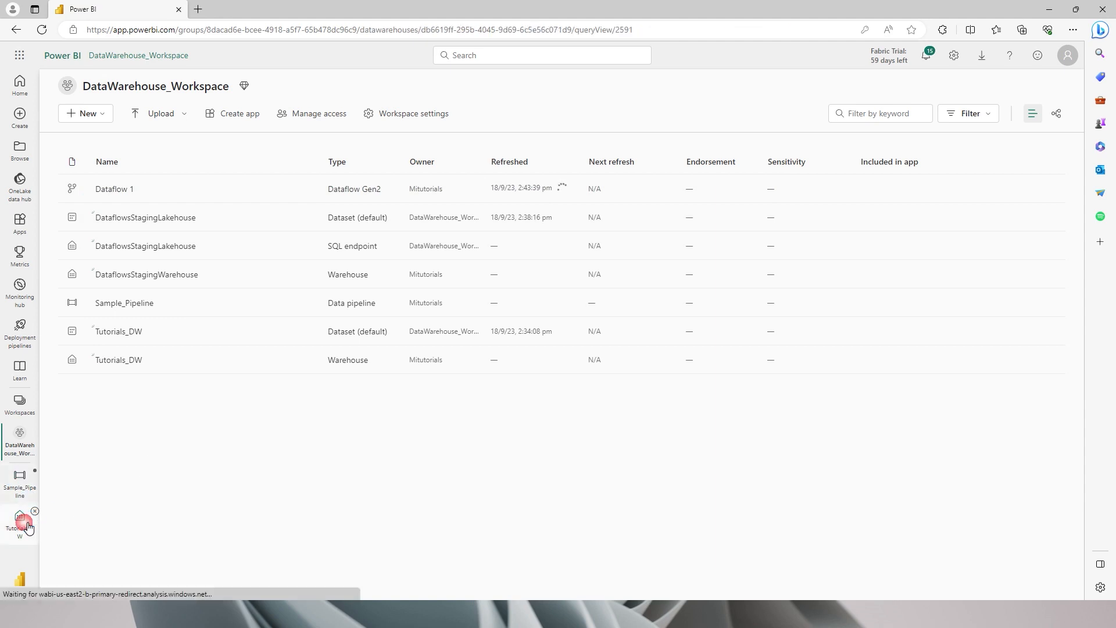
left_click(119, 252)
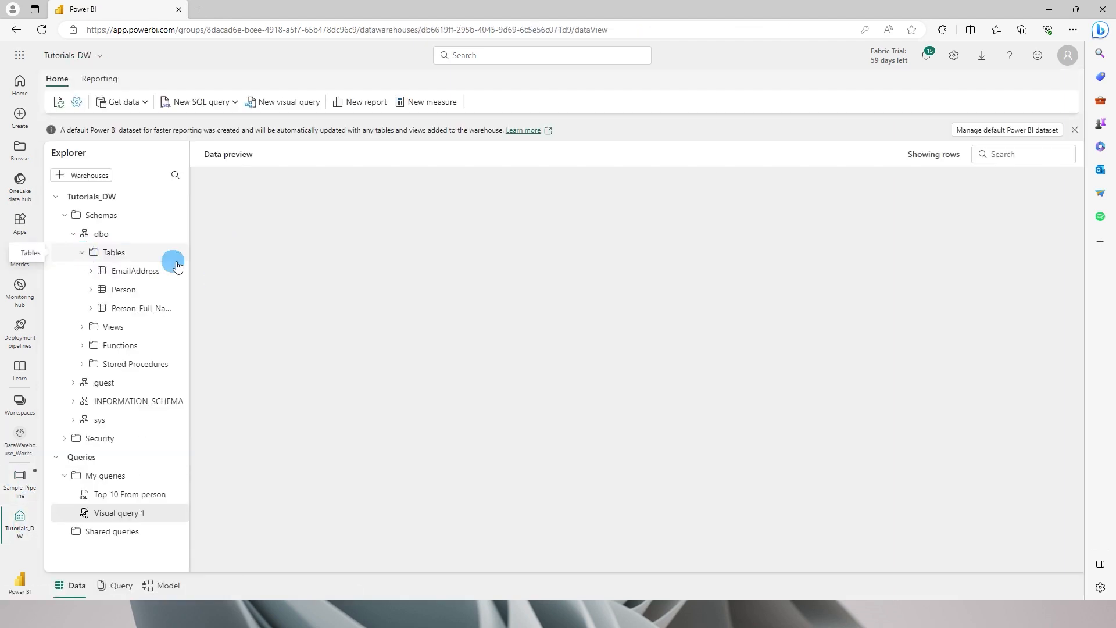
left_click_drag(190, 294, 213, 297)
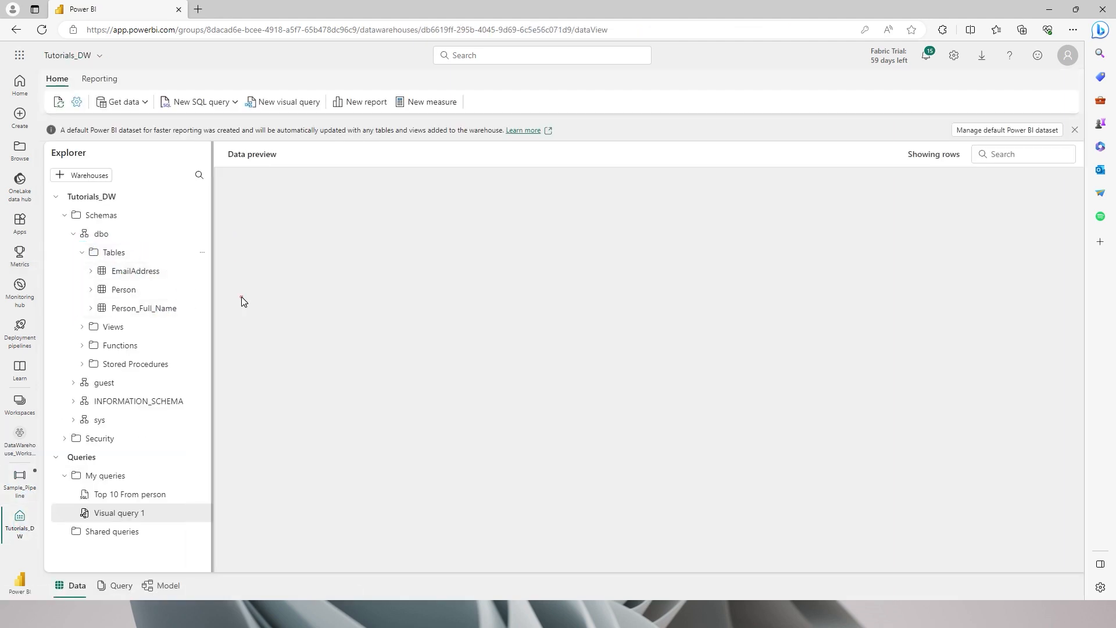
left_click(145, 314)
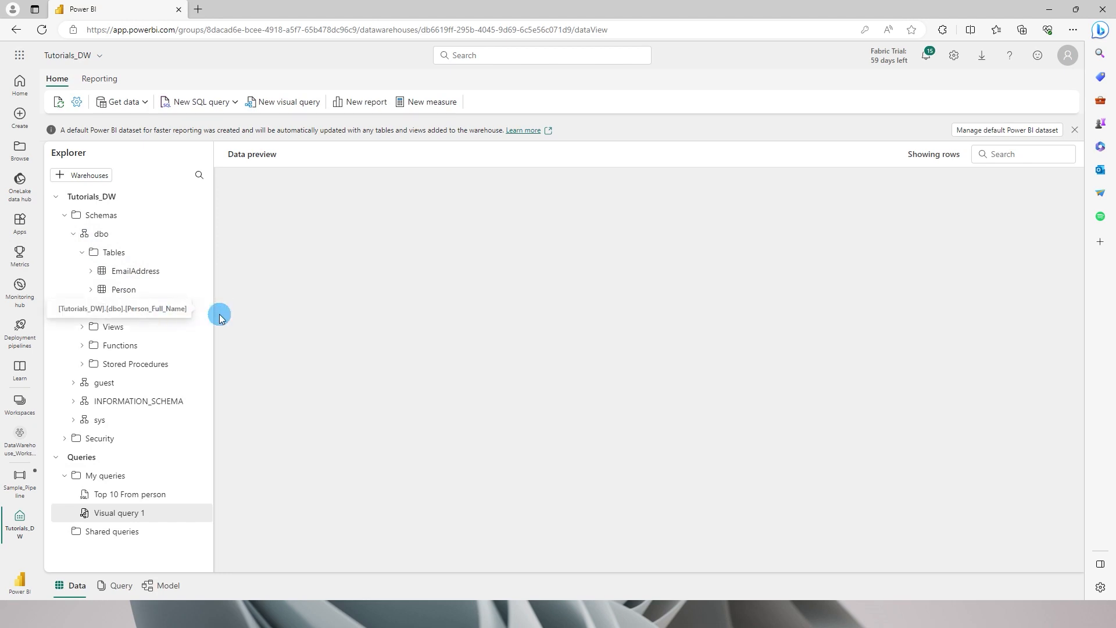
left_click(138, 314)
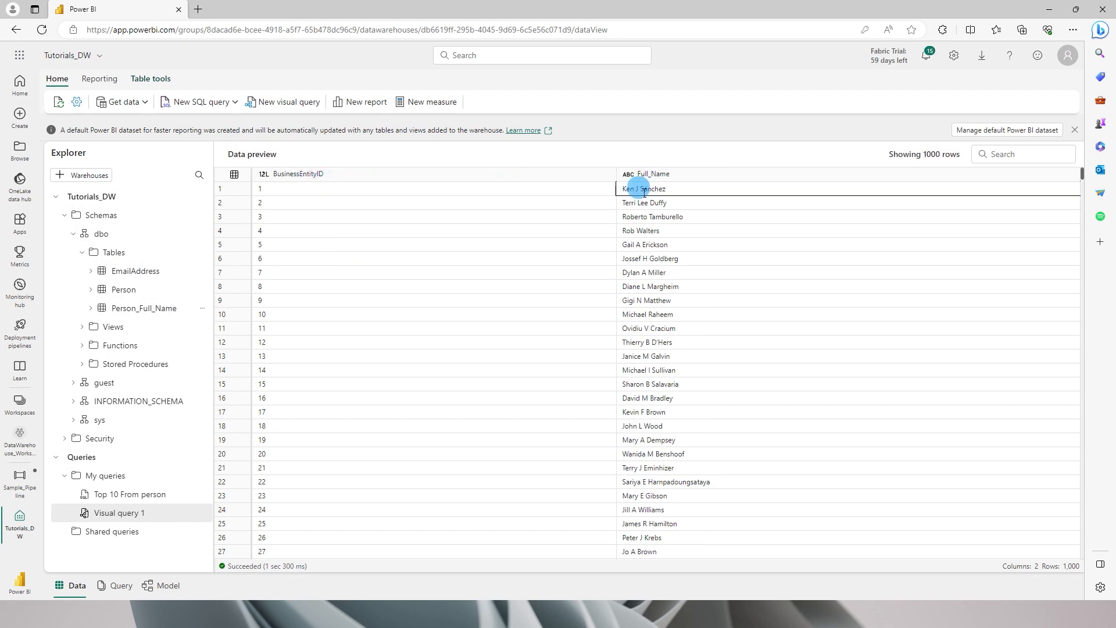
scroll(711, 365, "down", 2)
scroll(713, 372, "up", 3)
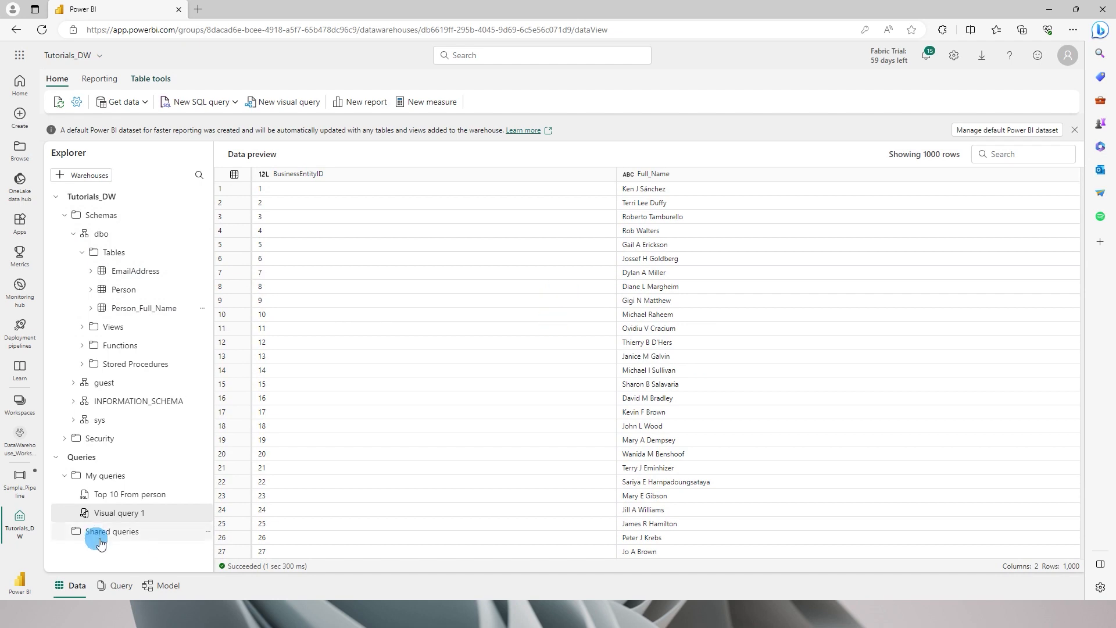
In Sample_Pipeline, connect the on-success output of the ForEach_hhc activity to the Full_Name dataflow activity.
left_click(16, 487)
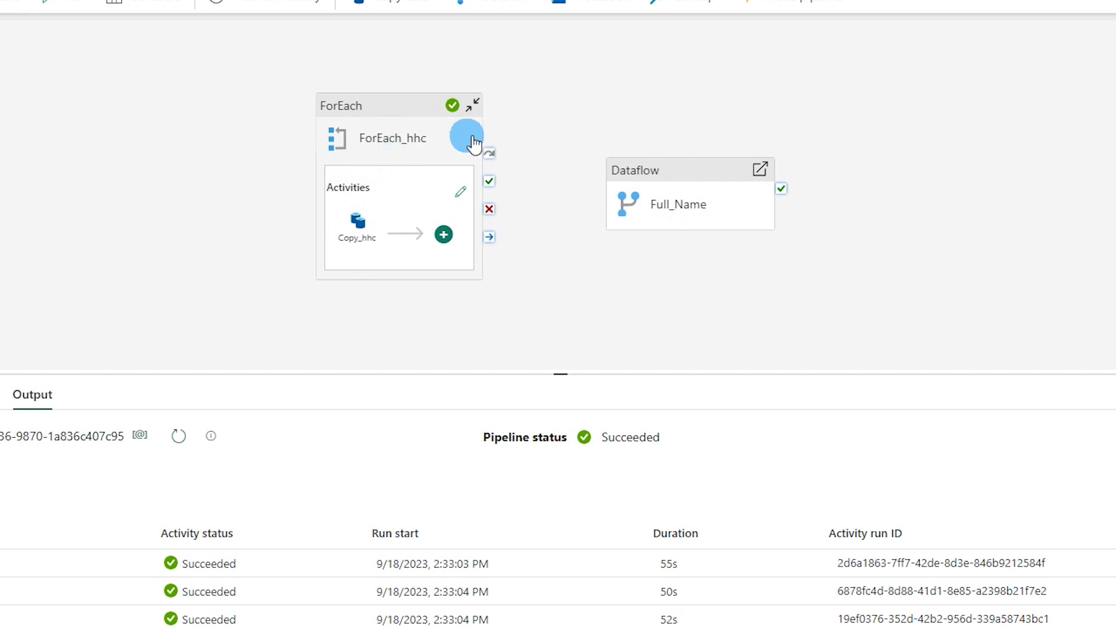
left_click(424, 127)
left_click_drag(497, 172, 500, 174)
left_click_drag(608, 198, 630, 211)
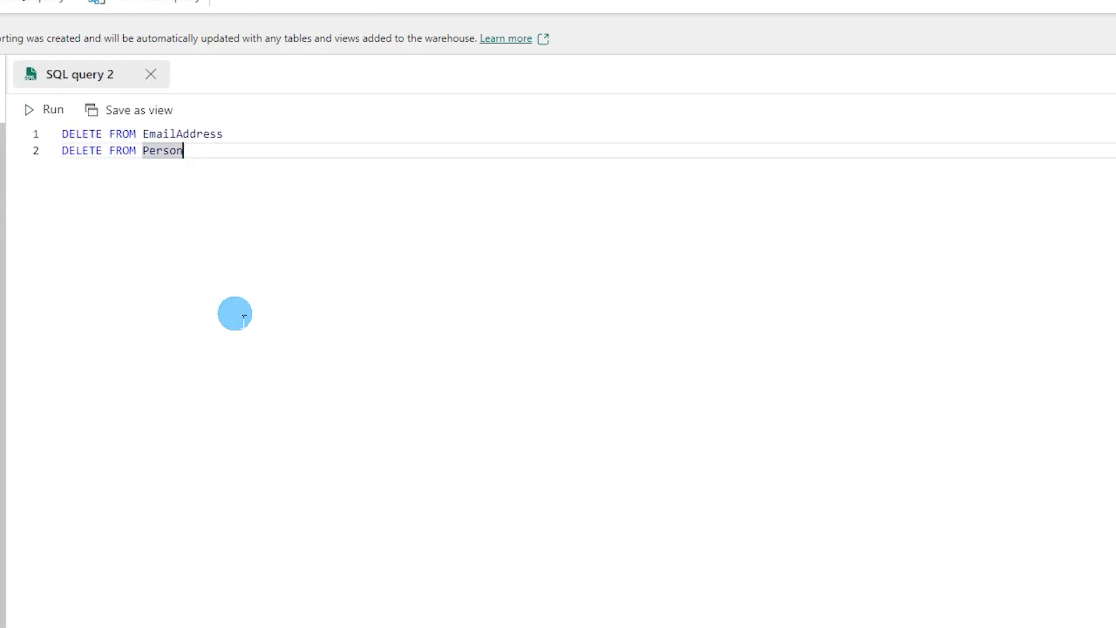
Run the DELETE FROM EmailAddress and DELETE FROM Person statements in the warehouse, and check the EmailAddress table's preview.
key("ctrl+shift+Home")
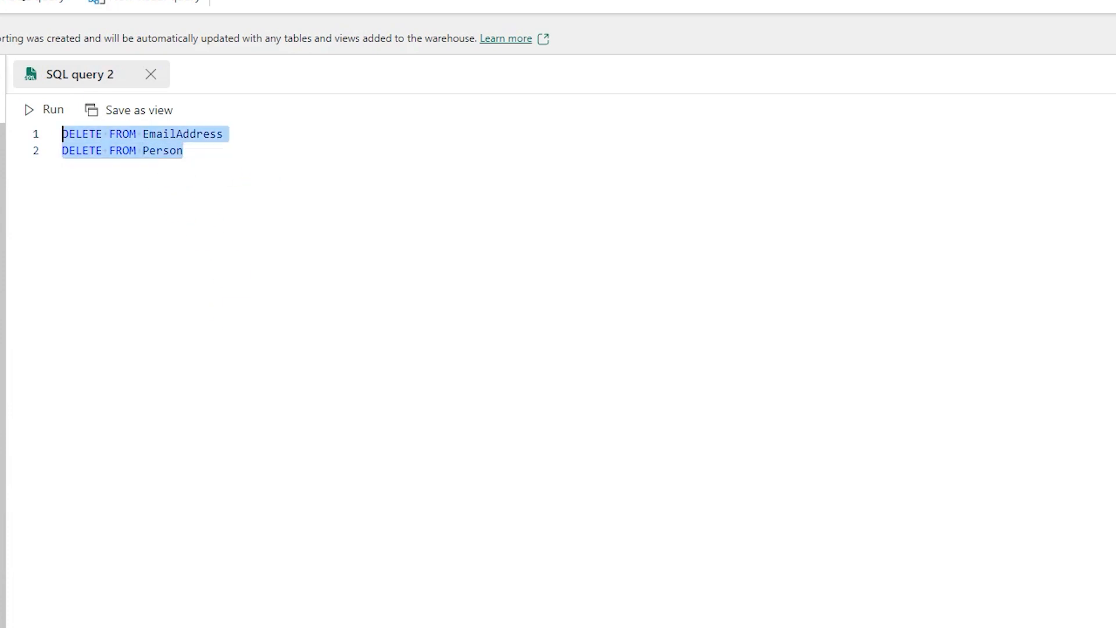
left_click(426, 207)
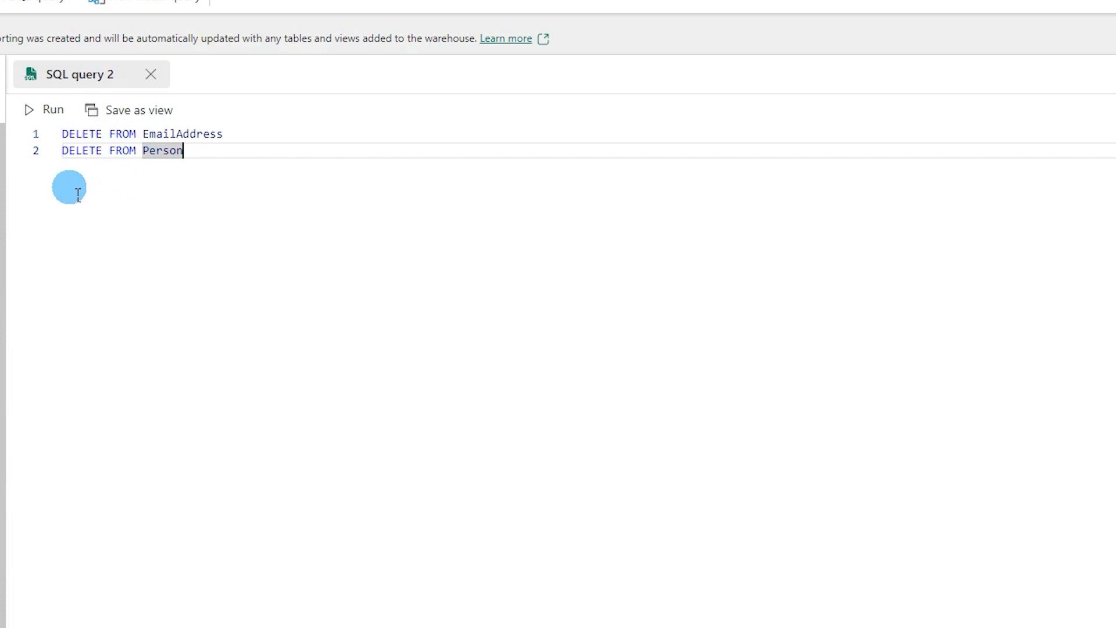
left_click(51, 110)
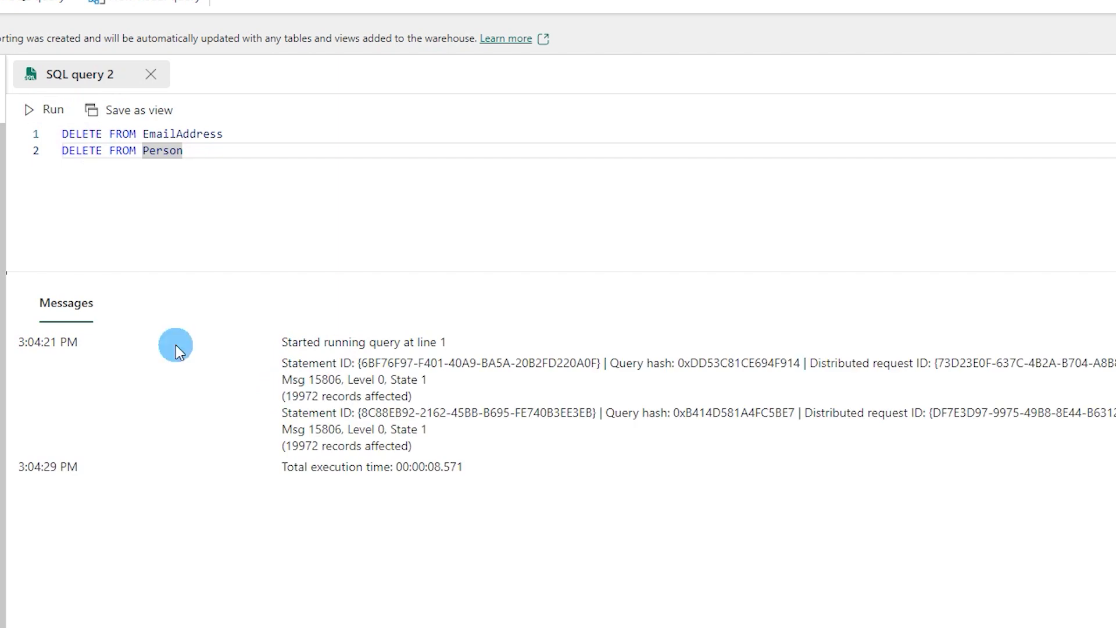
left_click(1, 233)
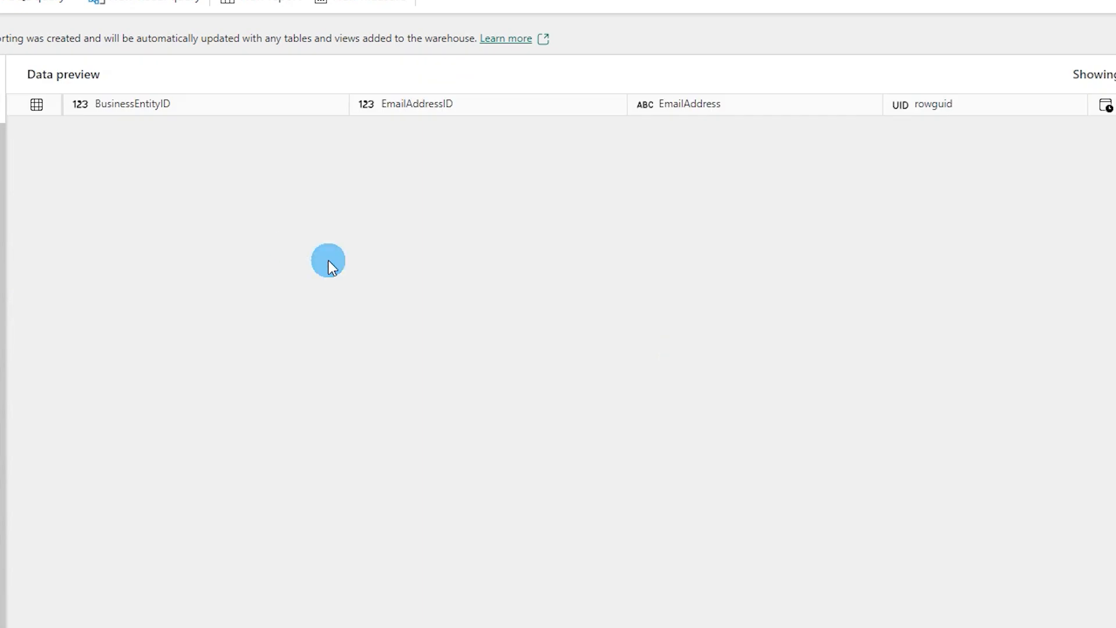
Preview the Person_Full_Name table, script its removal as a new SQL query and run DROP TABLE [dbo].[Person_Full_Name].
left_click(2, 323)
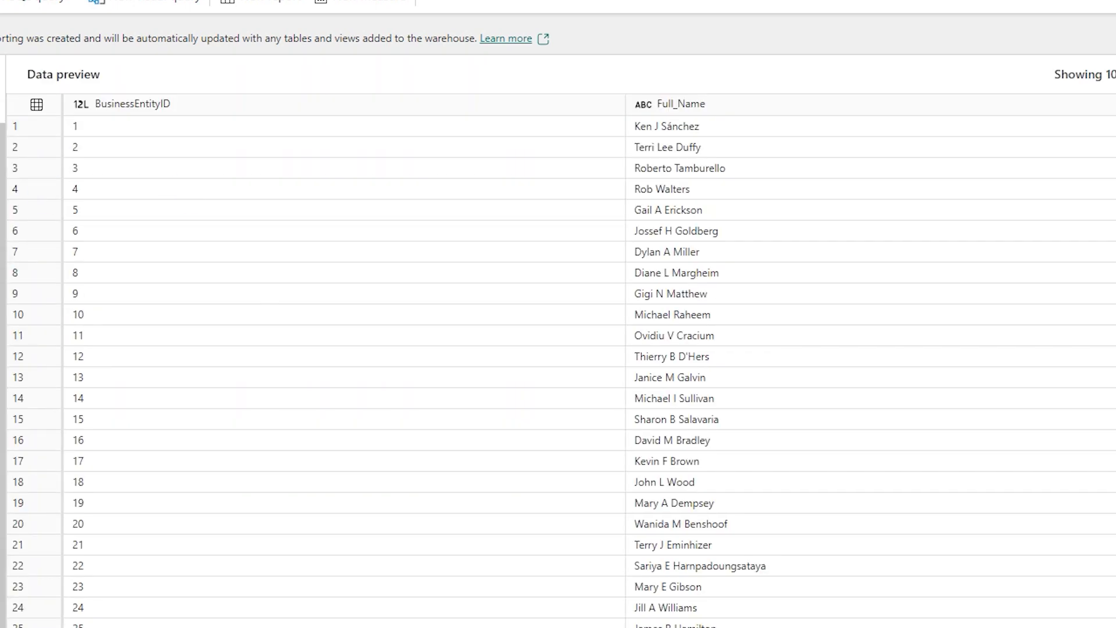
left_click(1, 295)
mouse_move(34, 323)
left_click(257, 388)
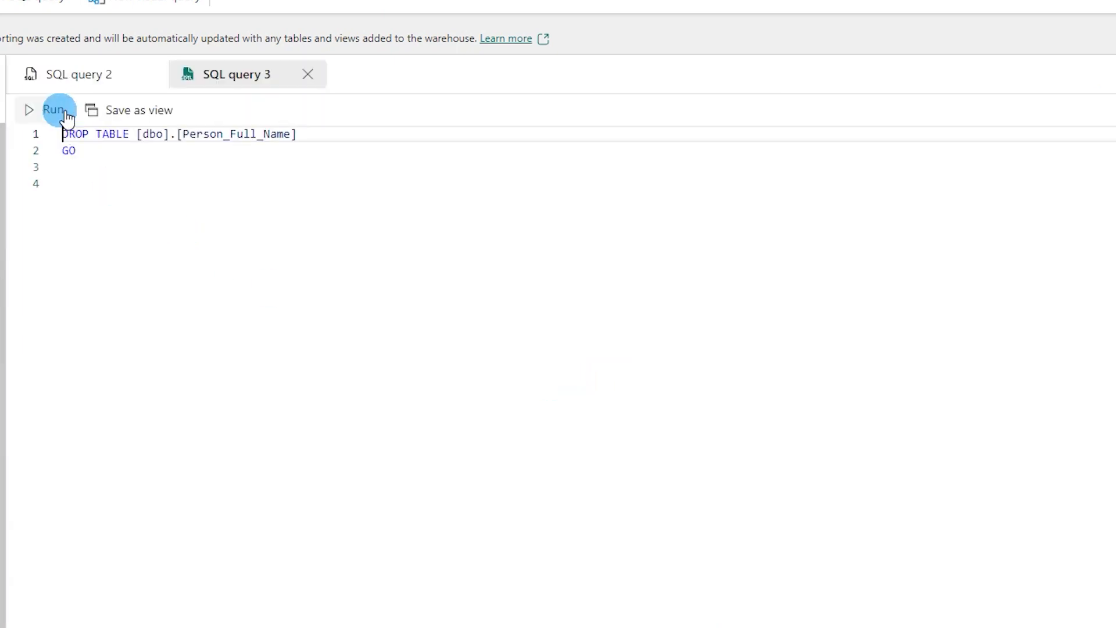
left_click(51, 111)
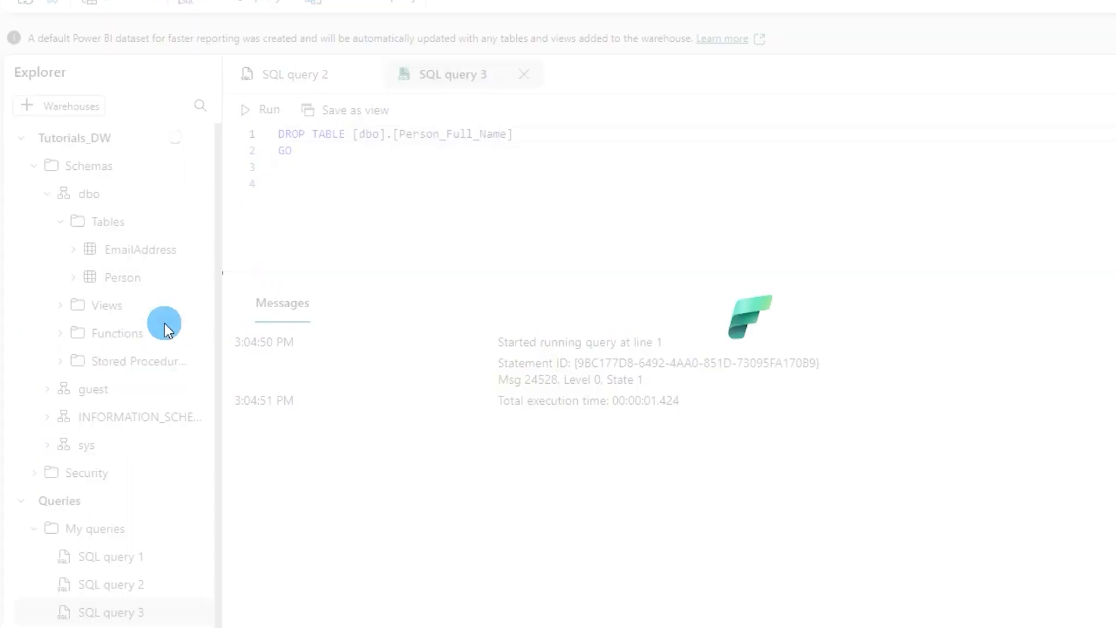
Check the previews of the EmailAddress and Person tables and return to Sample_Pipeline, discarding the unsaved queries.
left_click(128, 251)
left_click(143, 278)
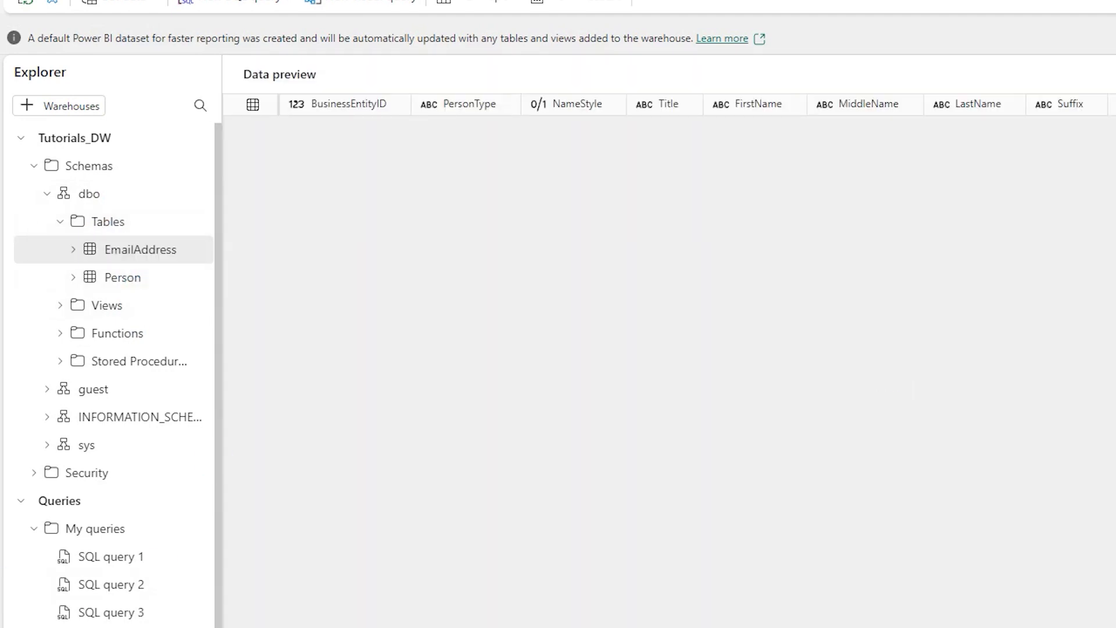
left_click(116, 627)
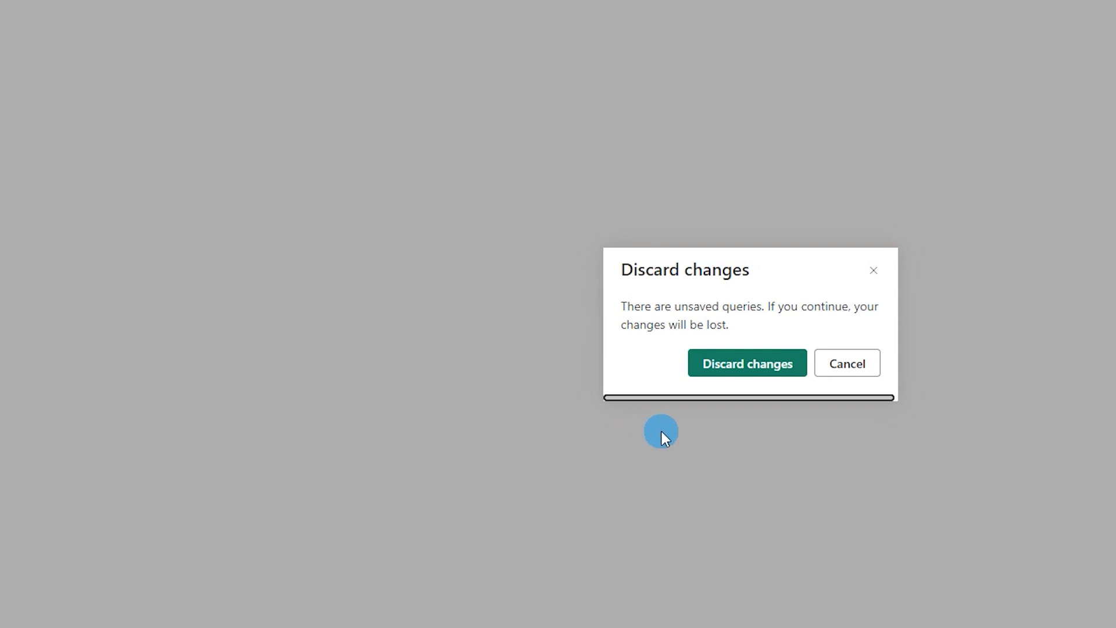
left_click(748, 365)
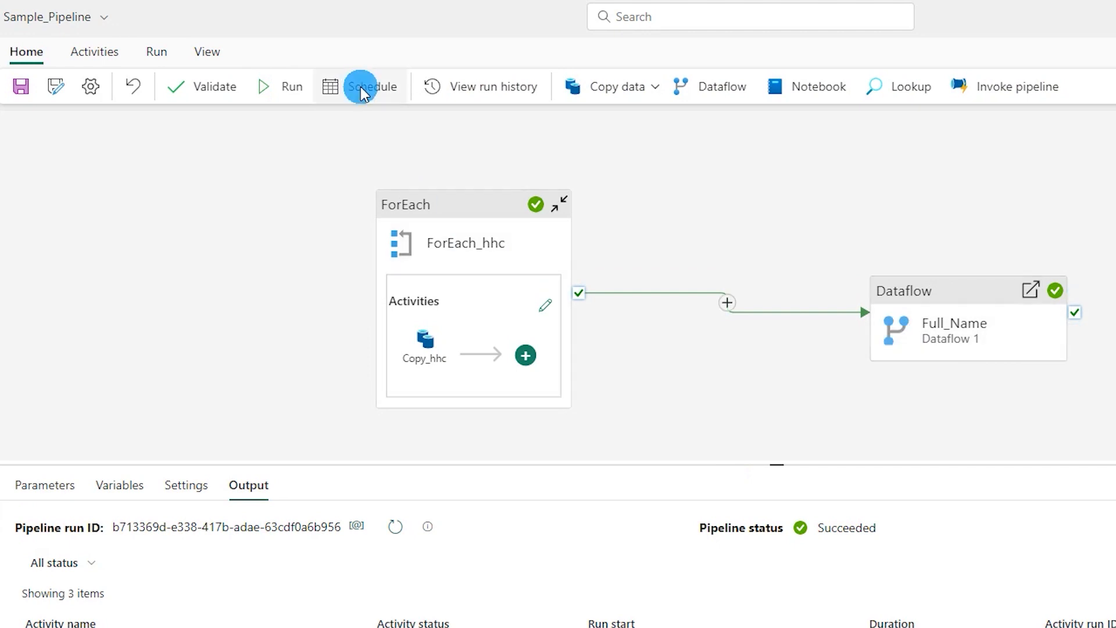
Examine the scheduling options of Sample_Pipeline, including the repeat frequencies offered for a scheduled run.
left_click(368, 88)
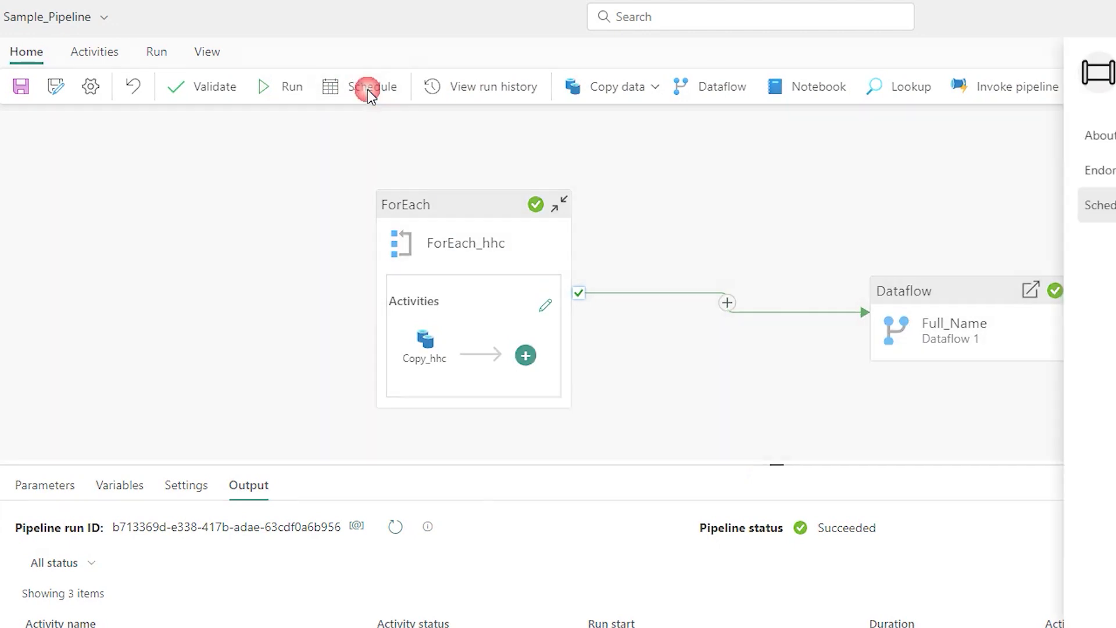
left_click(969, 347)
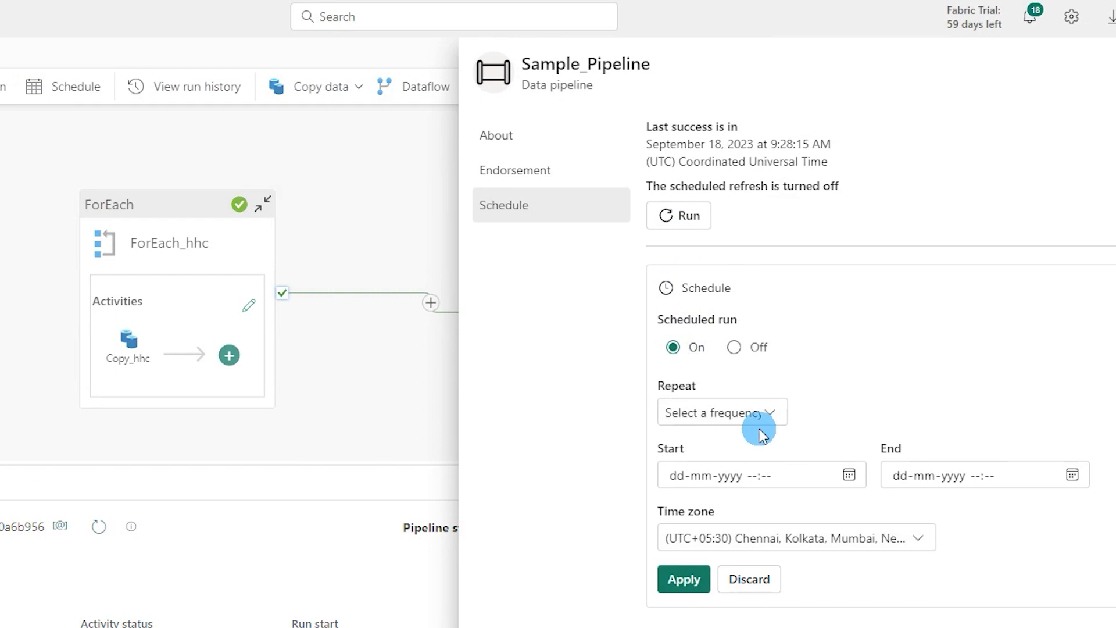
left_click(1052, 413)
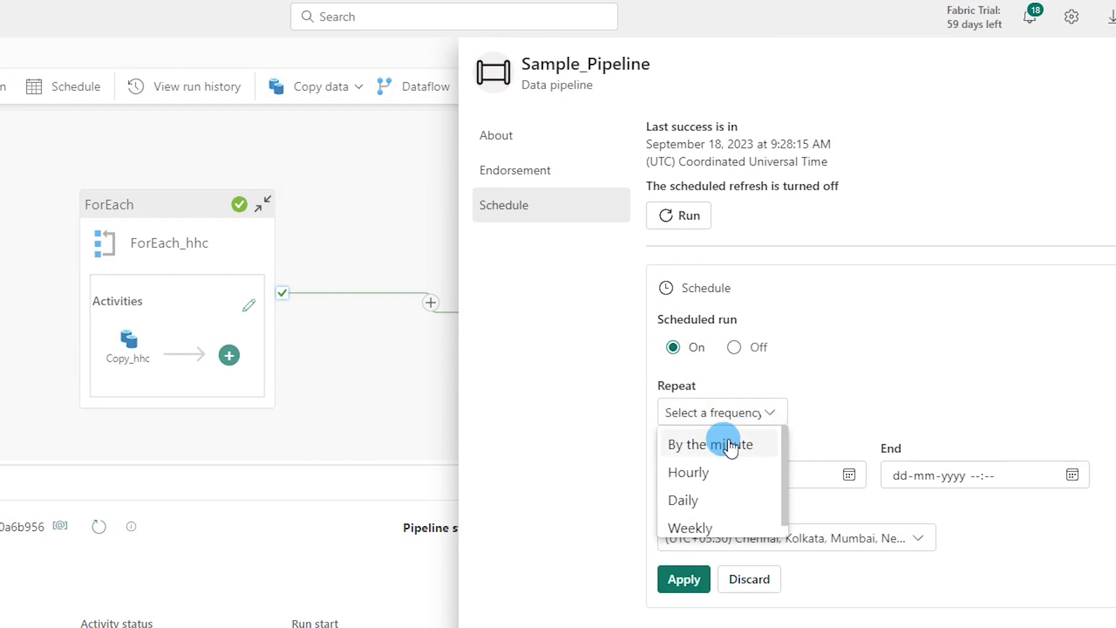
scroll(728, 498, "down", 1)
left_click(914, 424)
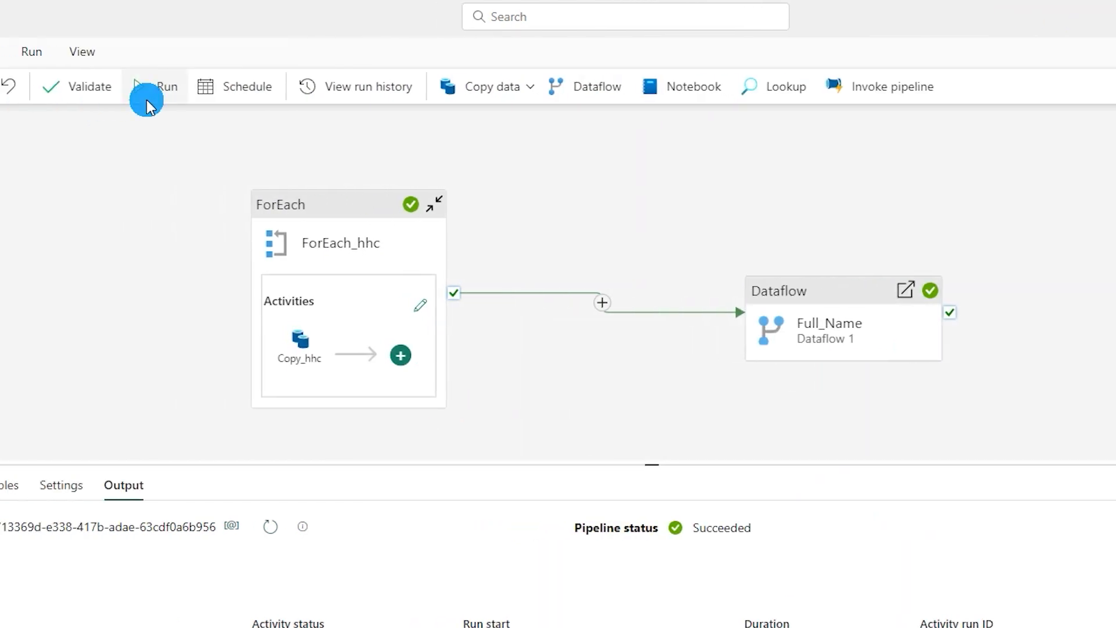
Save and run Sample_Pipeline with the ForEach_hhc and Full_Name dataflow activities.
left_click(148, 103)
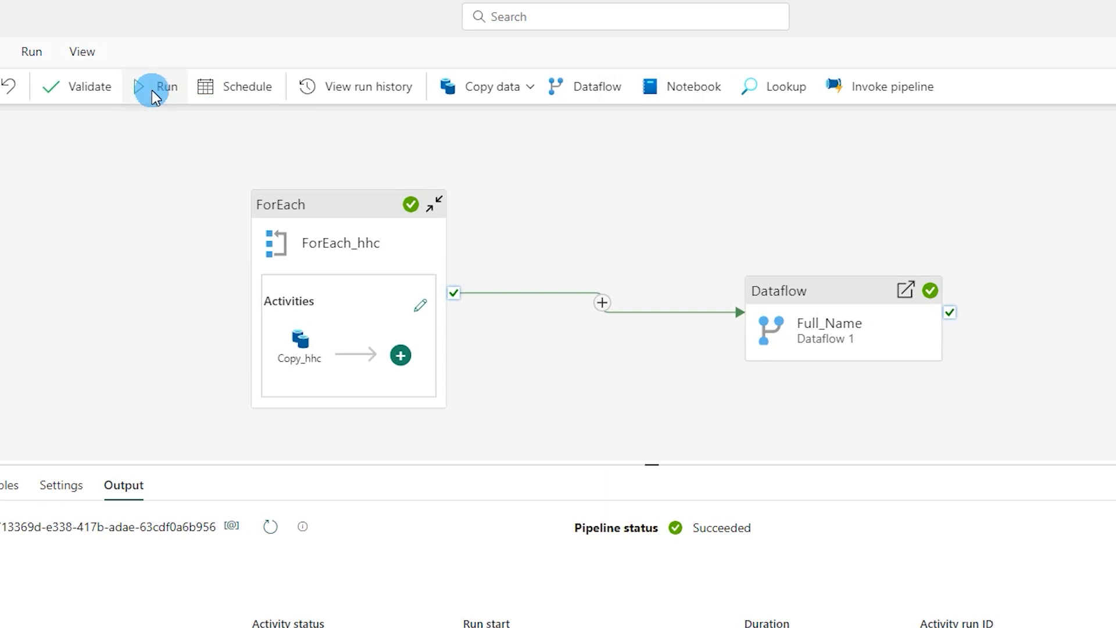
left_click(152, 90)
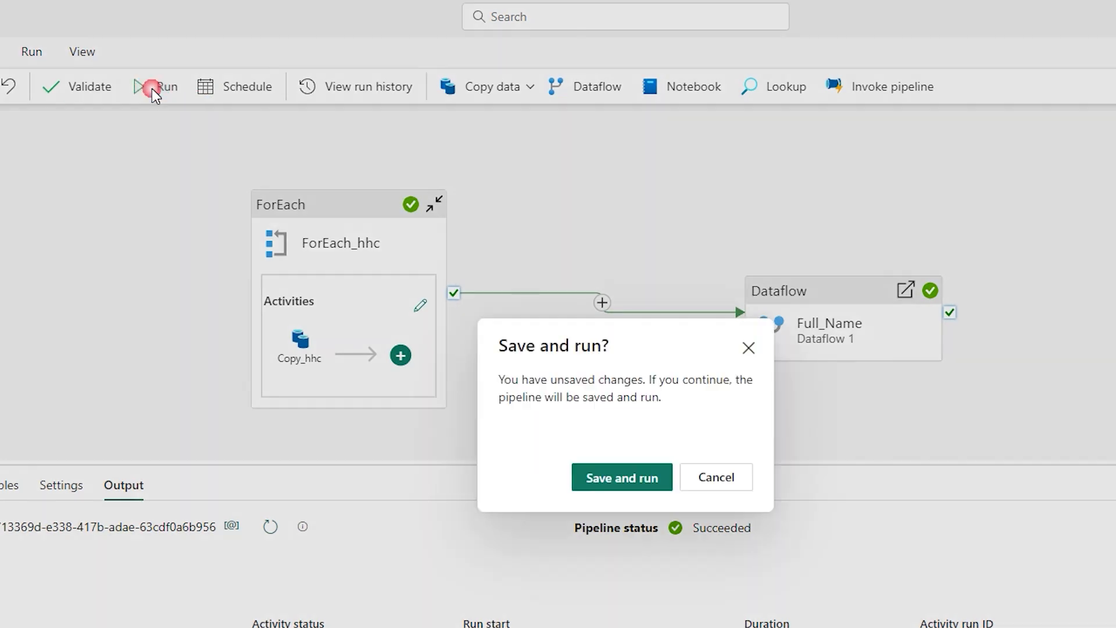
left_click(614, 482)
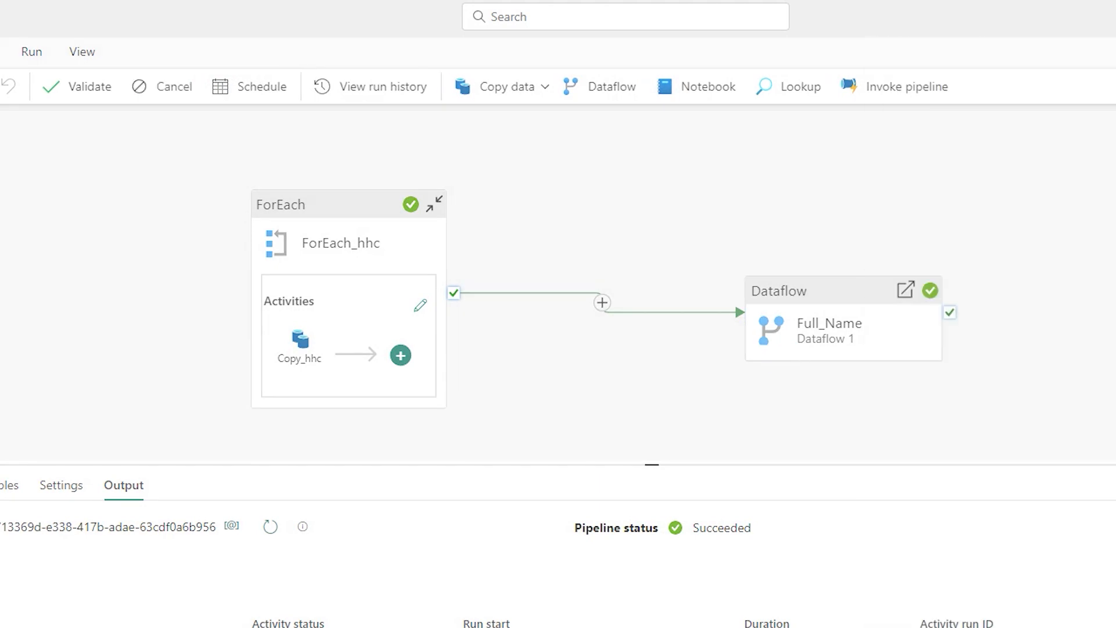
left_click(569, 381)
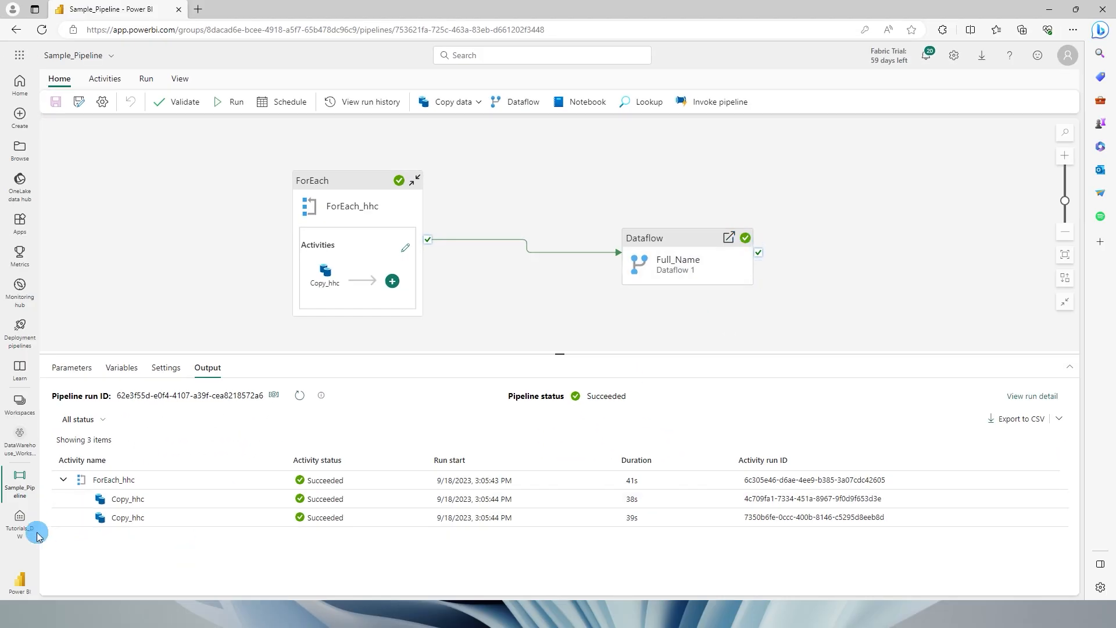
Open the Tutorials_DW warehouse and check the data loaded into the EmailAddress and Person_Full_Name tables.
left_click(38, 535)
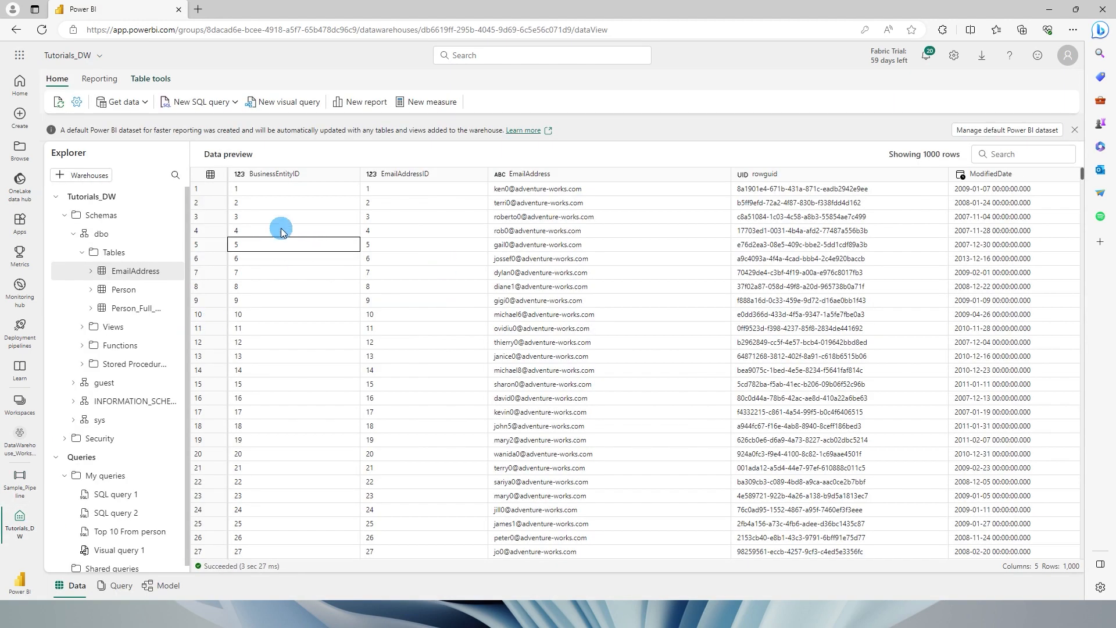
left_click(143, 309)
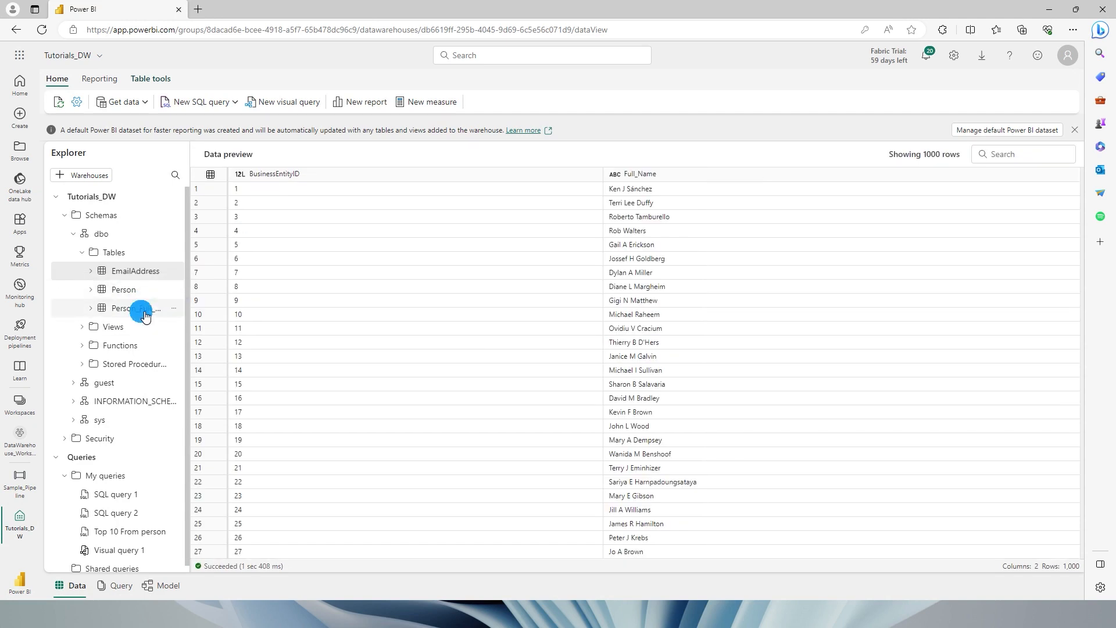
left_click(548, 249)
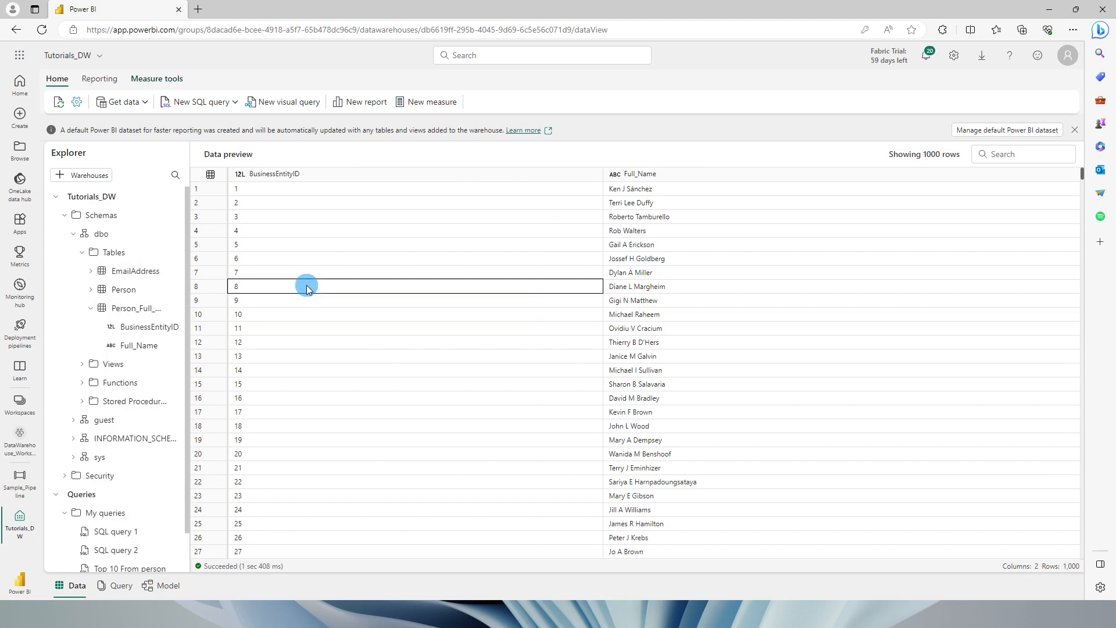
Create a new measure in the Person_Full_Name table and name it Count_Rows.
left_click(430, 102)
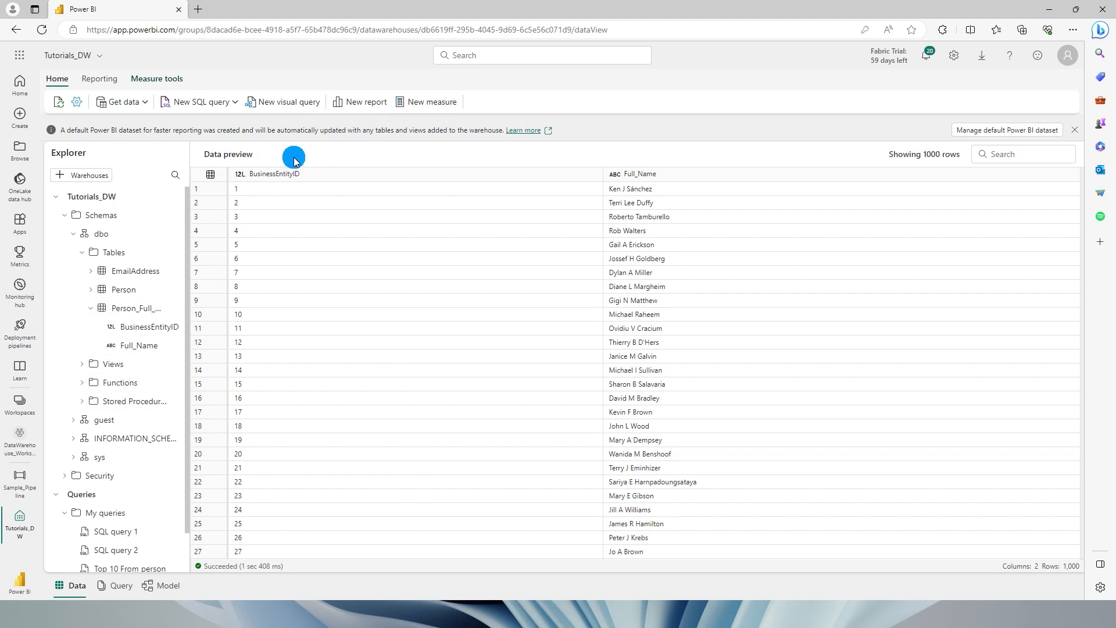
double_click(263, 155)
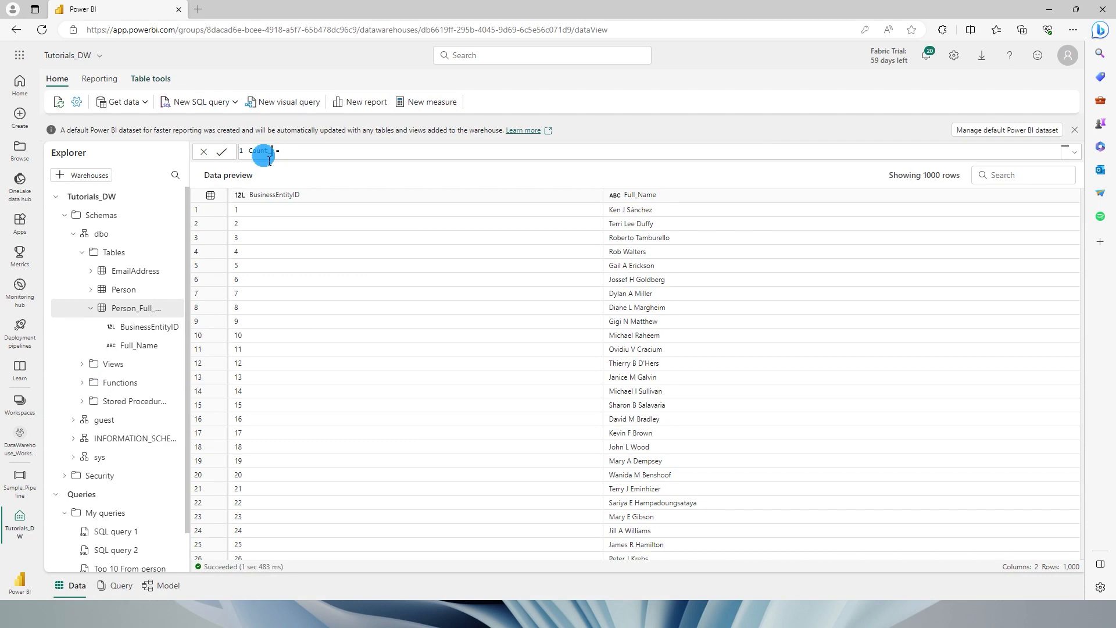
type("Count_Rows")
Define the Count_Rows measure as COUNTROWS('Person_Full_Name') and save it in the Person_Full_Name table.
left_click(312, 150)
type("C")
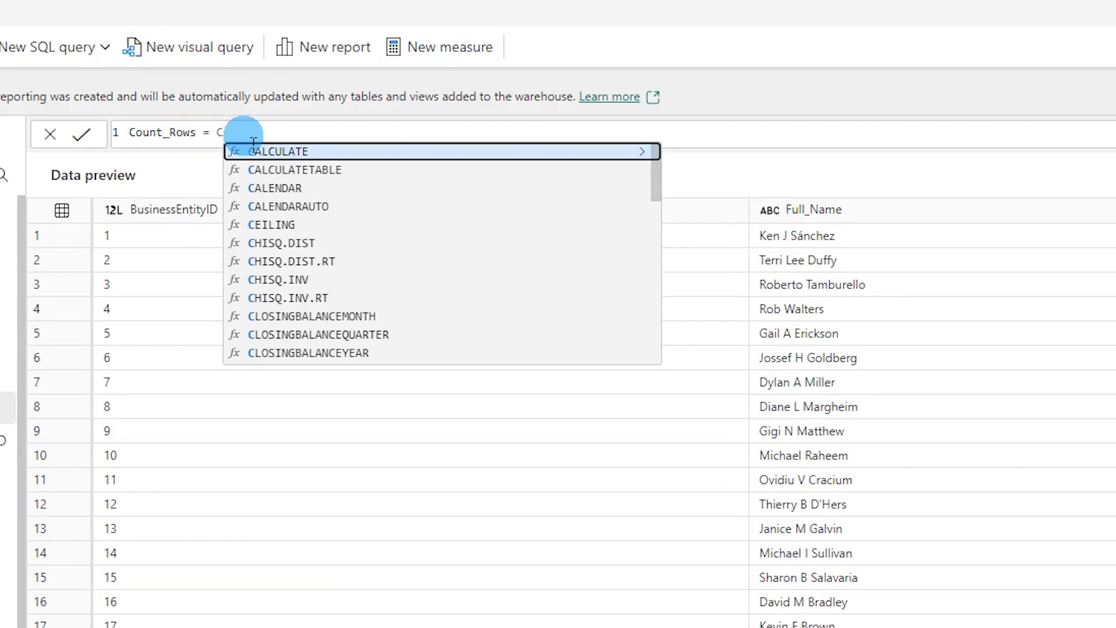
type("ount")
key("Down")
key("Down")
key("Down")
key("Down")
key("Tab")
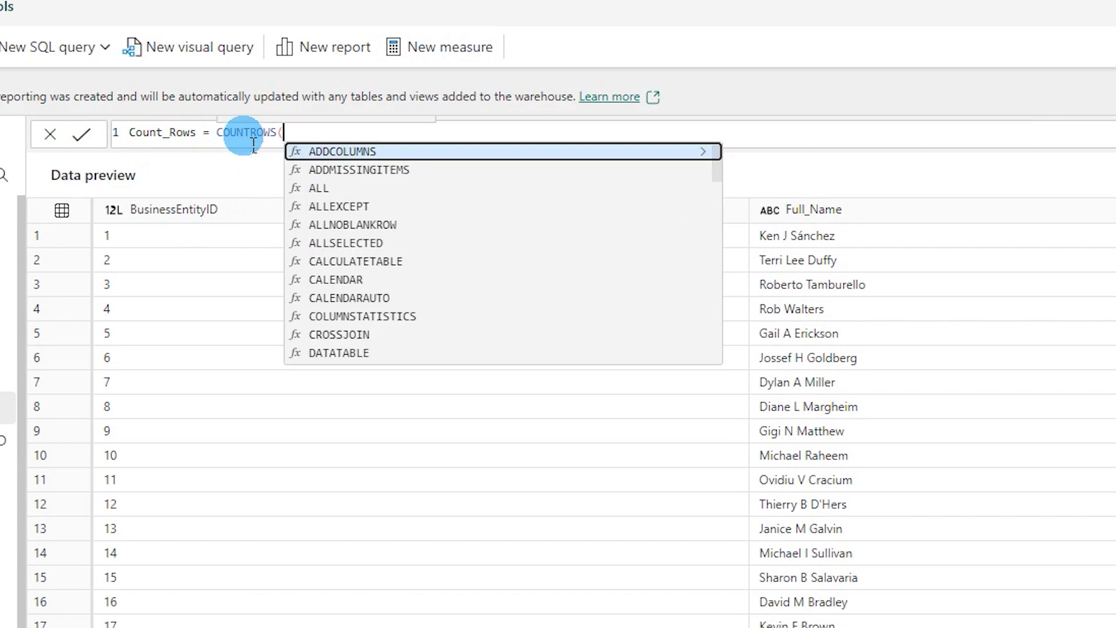
type("Per")
key("Up")
key("Up")
key("Up")
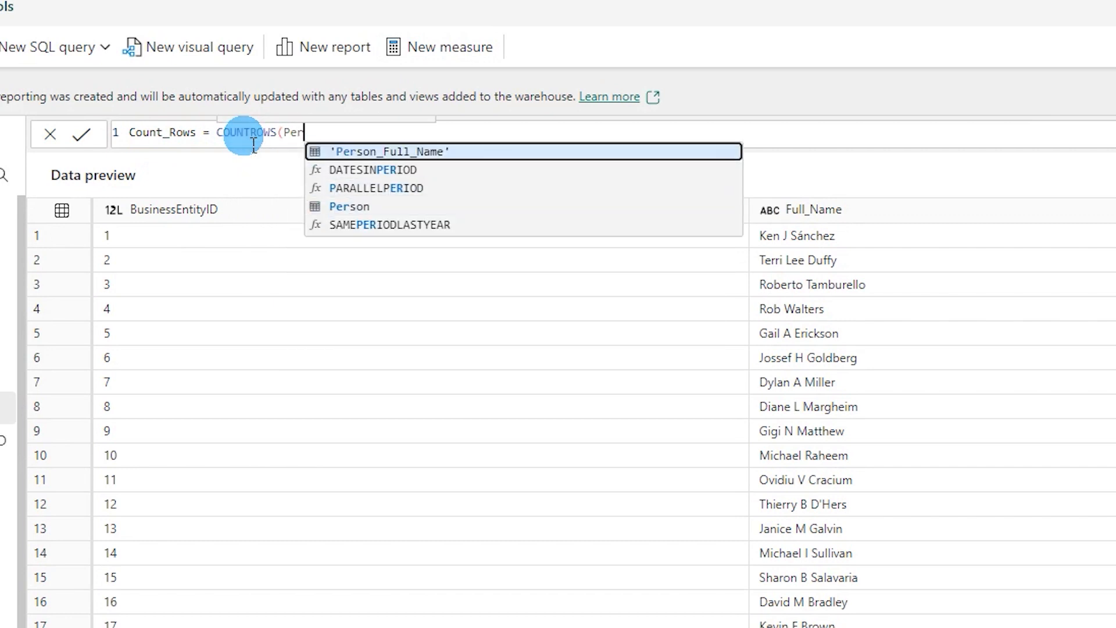
key("Tab")
type(")")
key("Return")
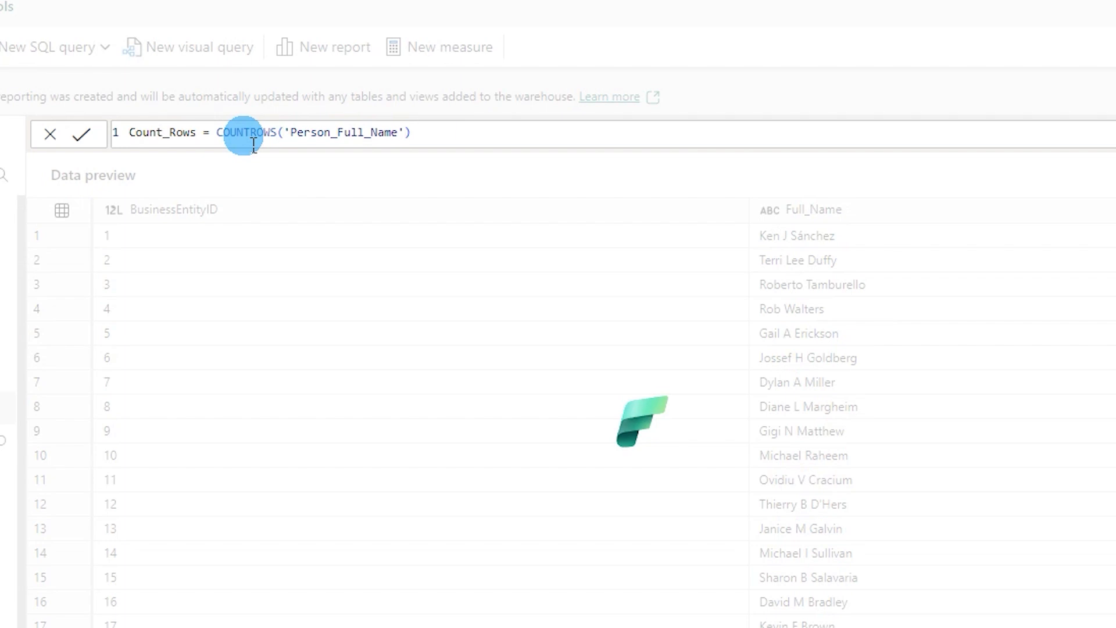
left_click(181, 507)
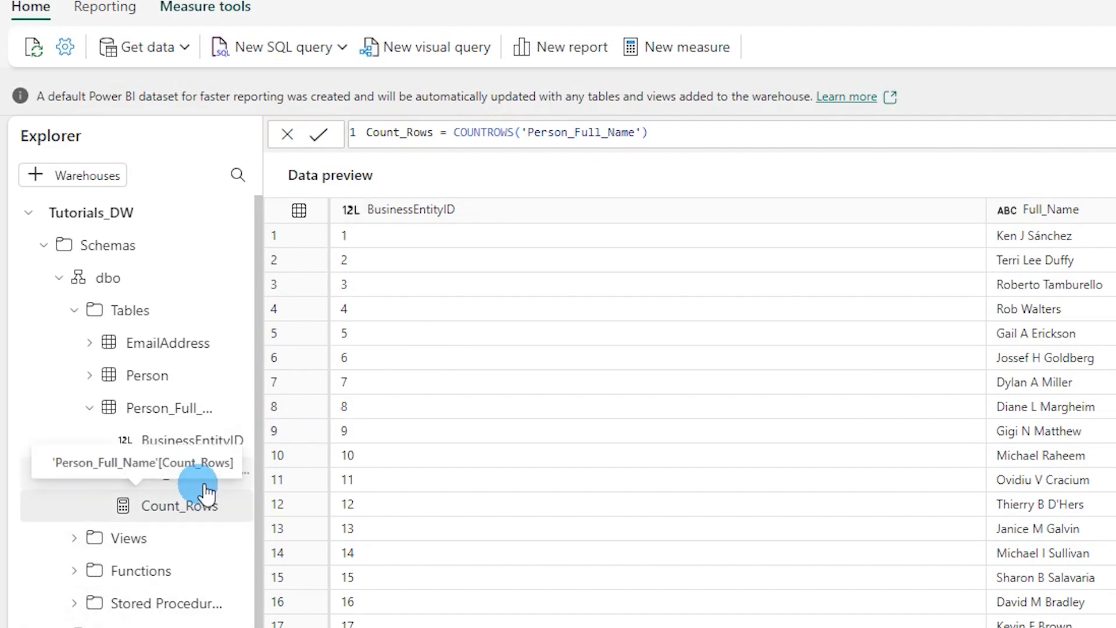
left_click(696, 261)
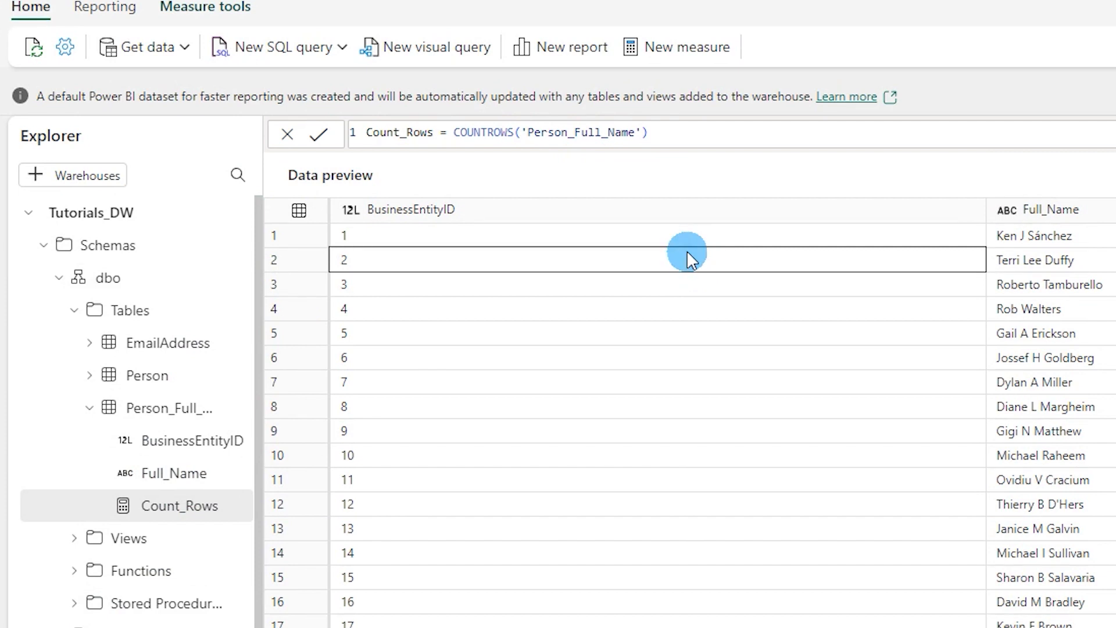
left_click(990, 375)
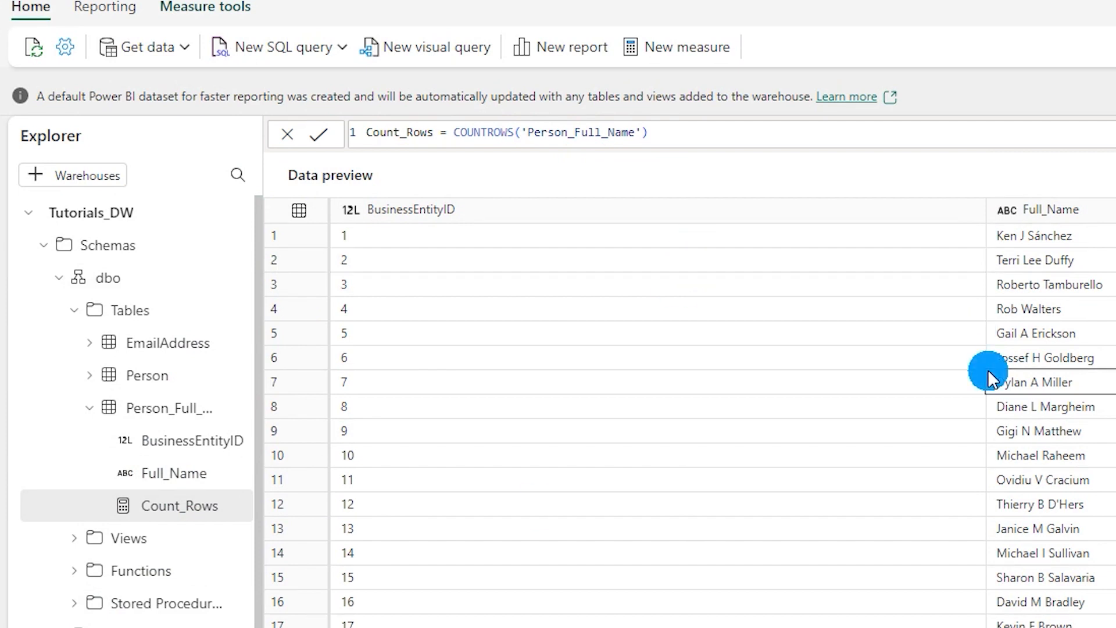
left_click(892, 300)
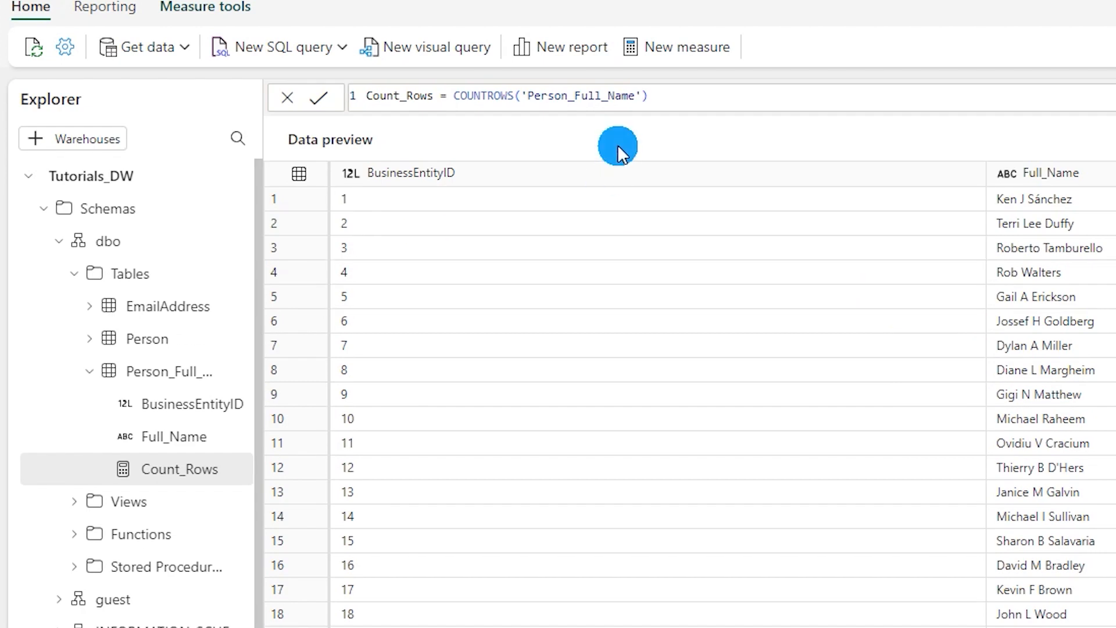
Create a new report from the warehouse and show the Count_Rows measure in a resized card visual.
left_click(567, 53)
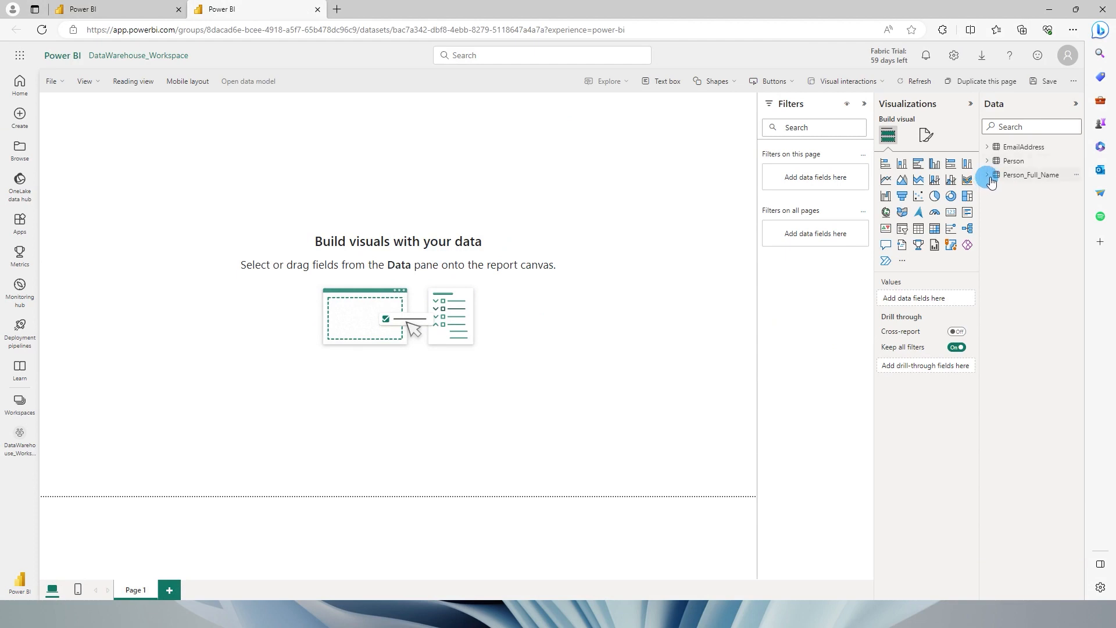
left_click(989, 178)
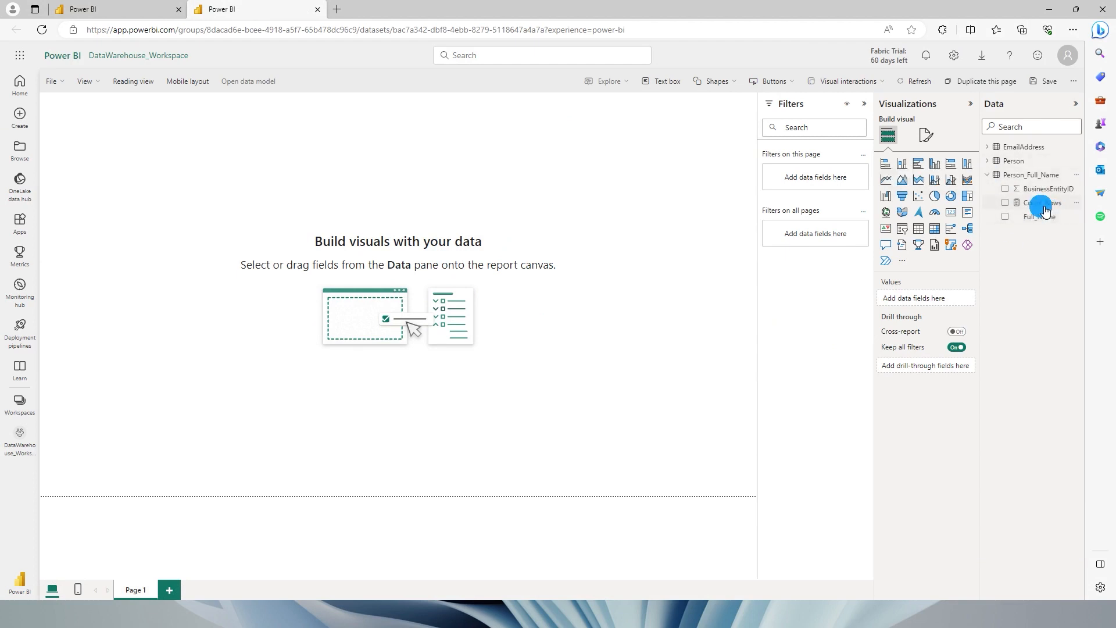
left_click(1008, 203)
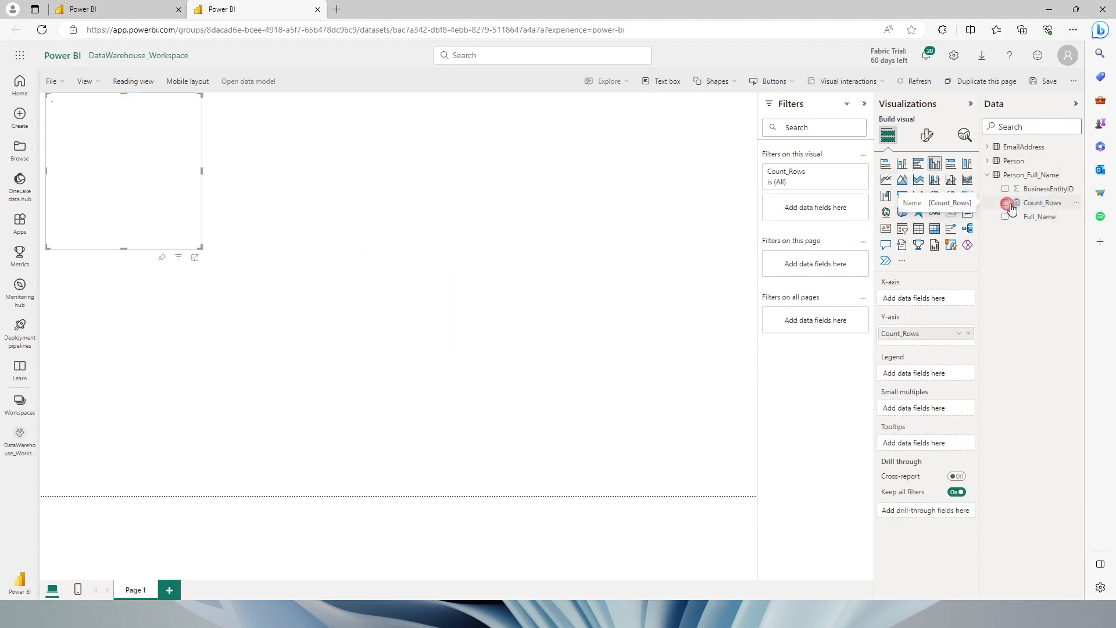
left_click(948, 214)
left_click_drag(164, 212, 227, 225)
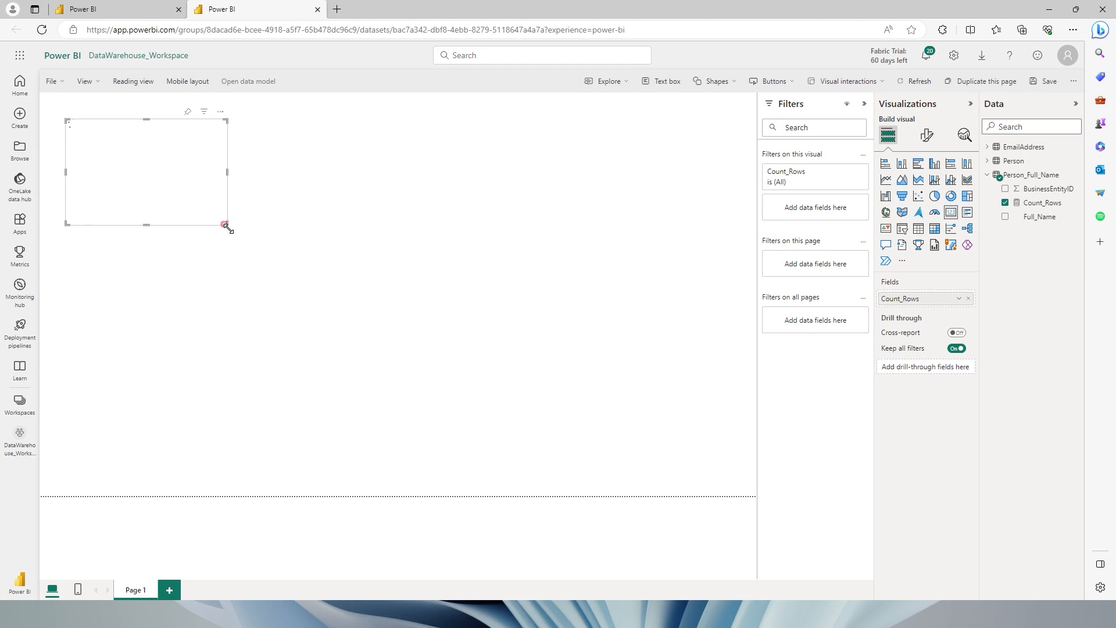
left_click(302, 217)
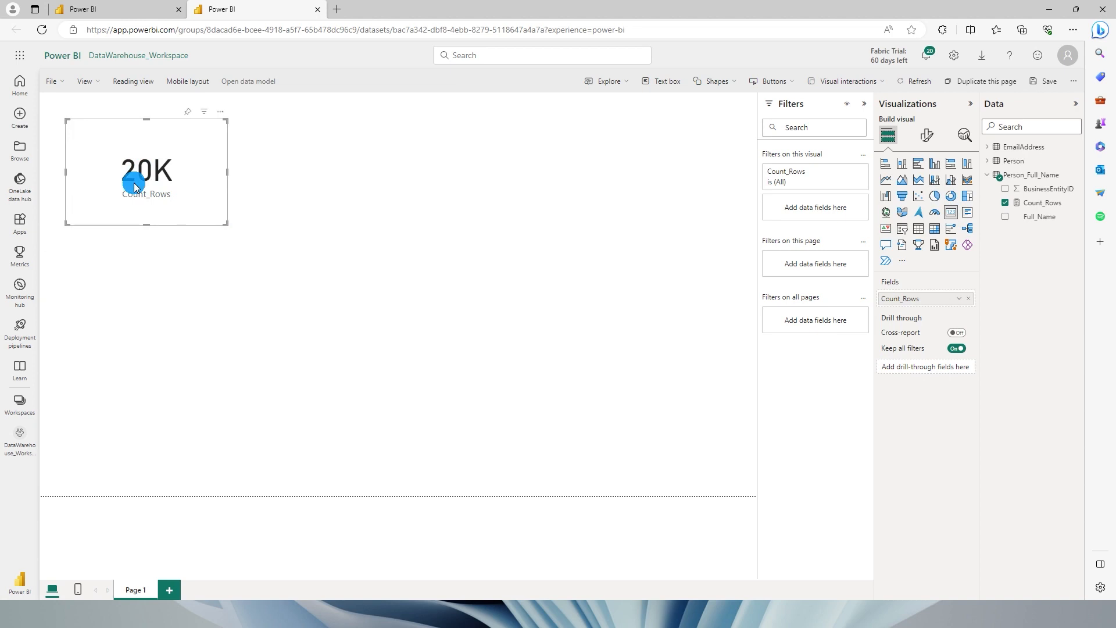
left_click(315, 209)
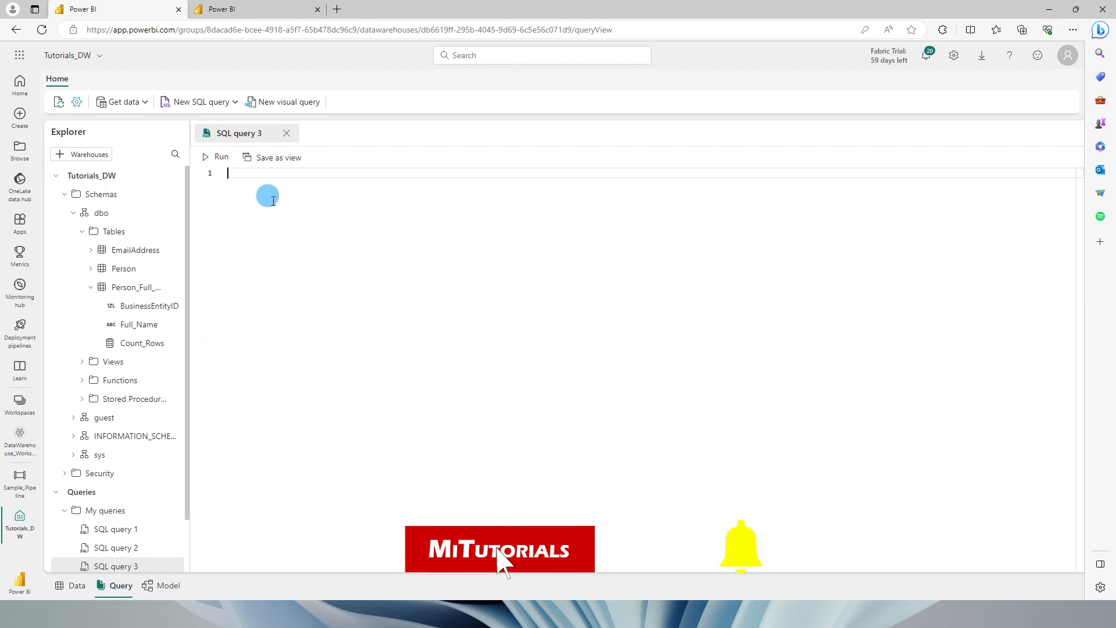
Arrange the Tutorials_DW model diagram with Person_Full_Name between the EmailAddress and Person tables.
left_click(163, 585)
left_click_drag(747, 224, 536, 197)
left_click_drag(730, 247, 771, 250)
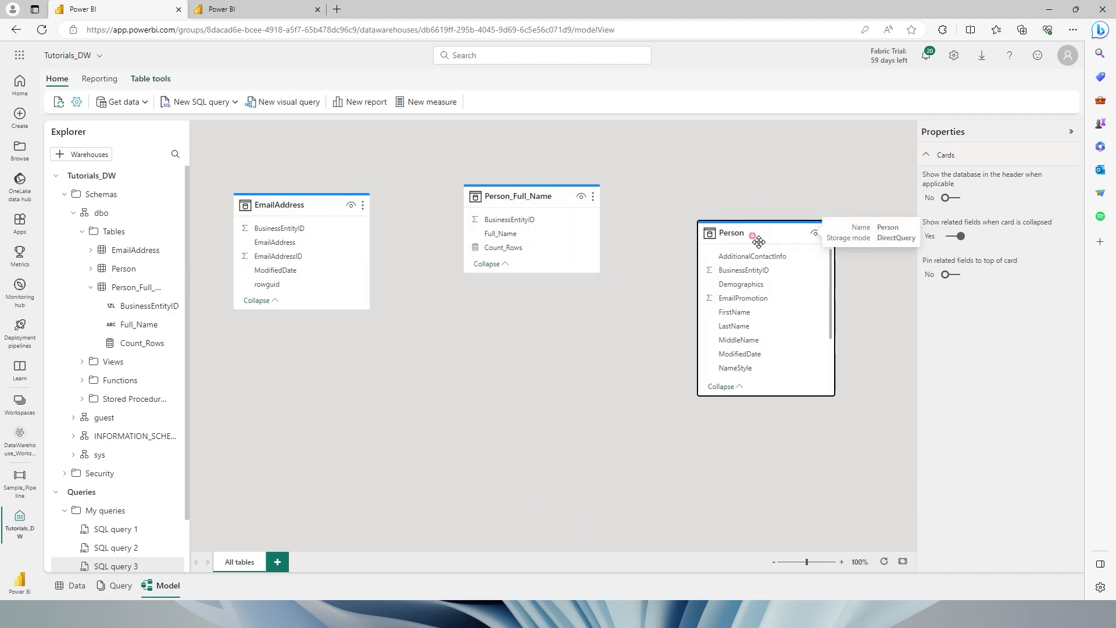
mouse_move(527, 193)
left_mouse_down()
mouse_move(568, 182)
mouse_move(511, 175)
mouse_move(531, 179)
left_mouse_up()
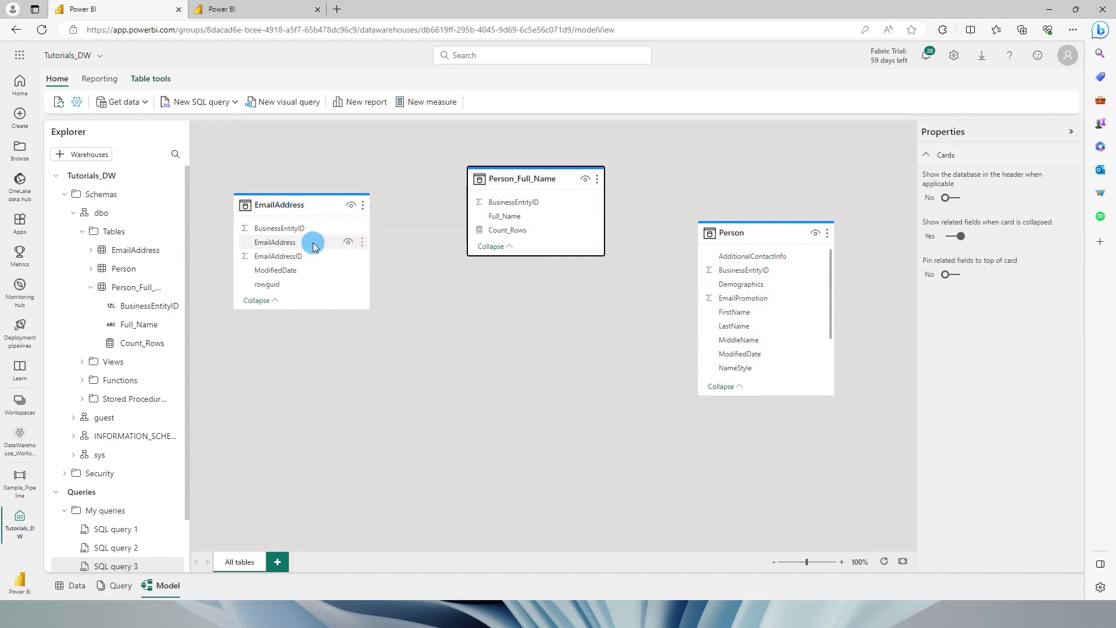
Create an active one-to-one relationship between EmailAddress and Person on BusinessEntityID, with cross filter direction Both.
left_click_drag(271, 231, 726, 271)
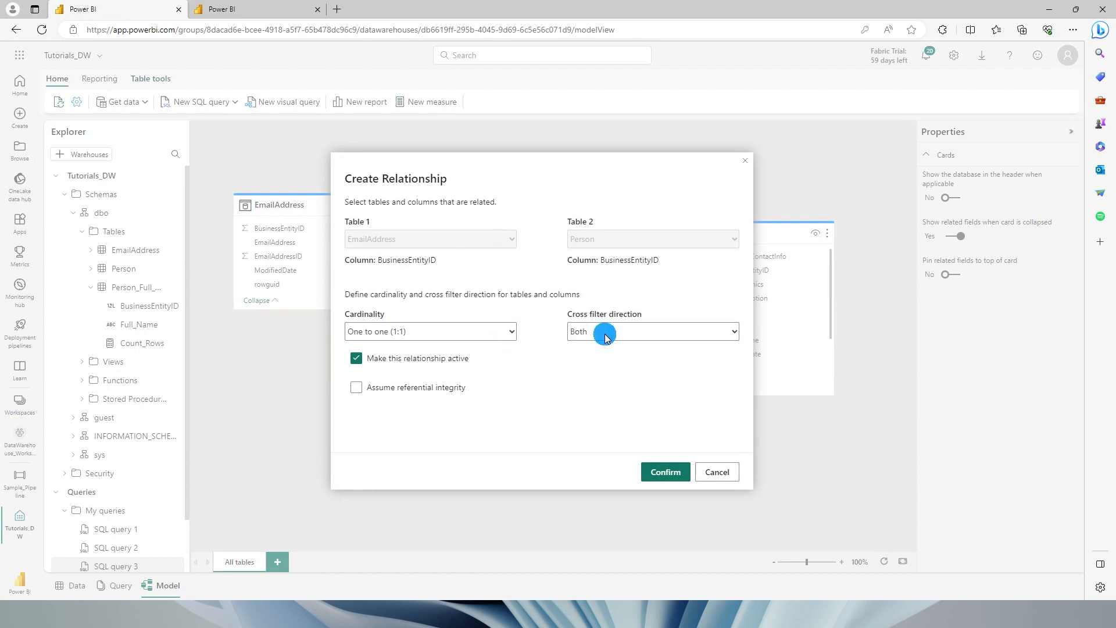
left_click(661, 472)
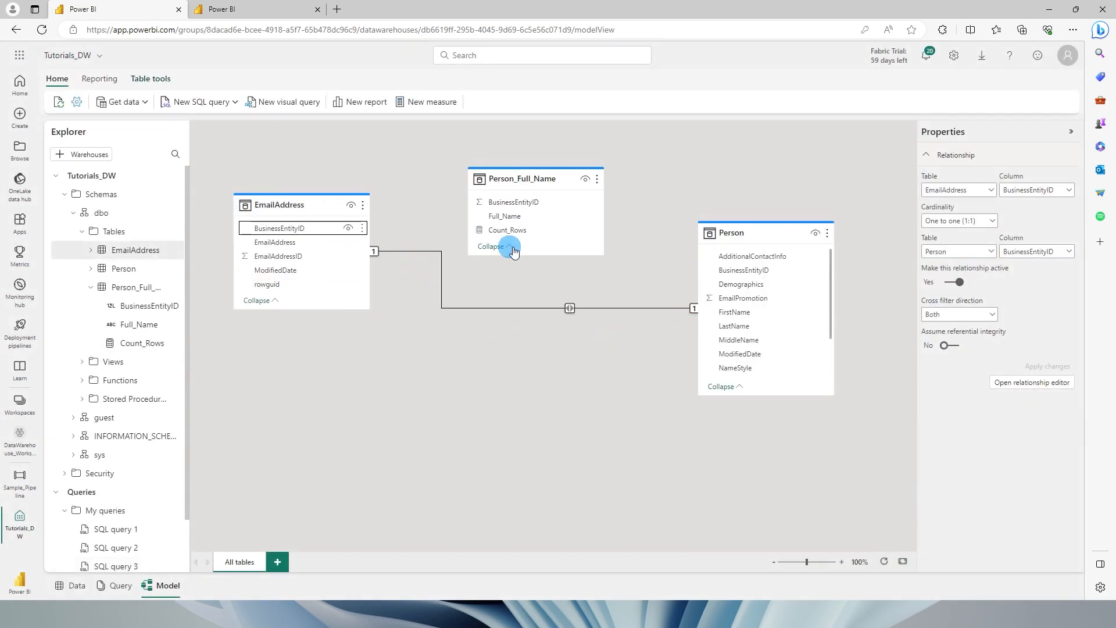
left_click(690, 360)
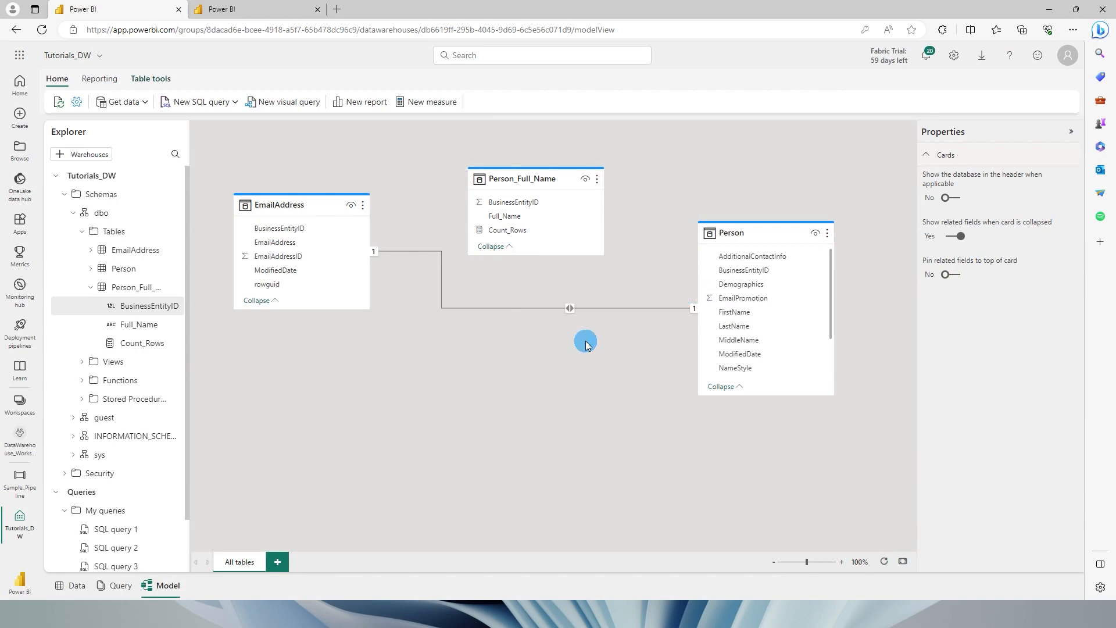
left_click(563, 337)
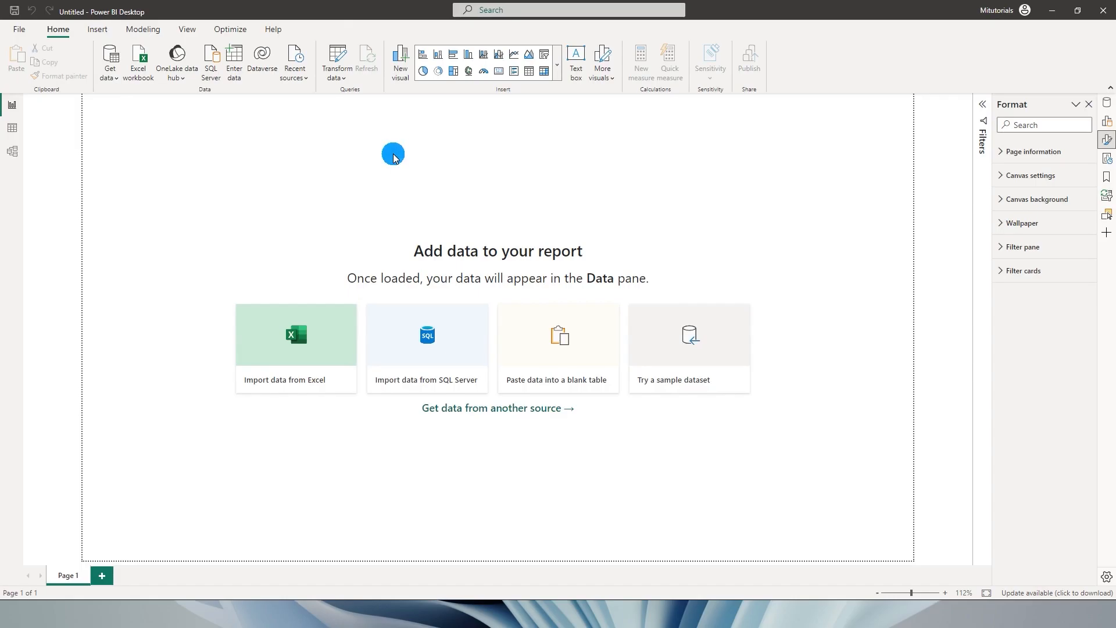
Connect a blank Power BI Desktop report to the Tutorials_DW warehouse from the OneLake data hub.
left_click(180, 78)
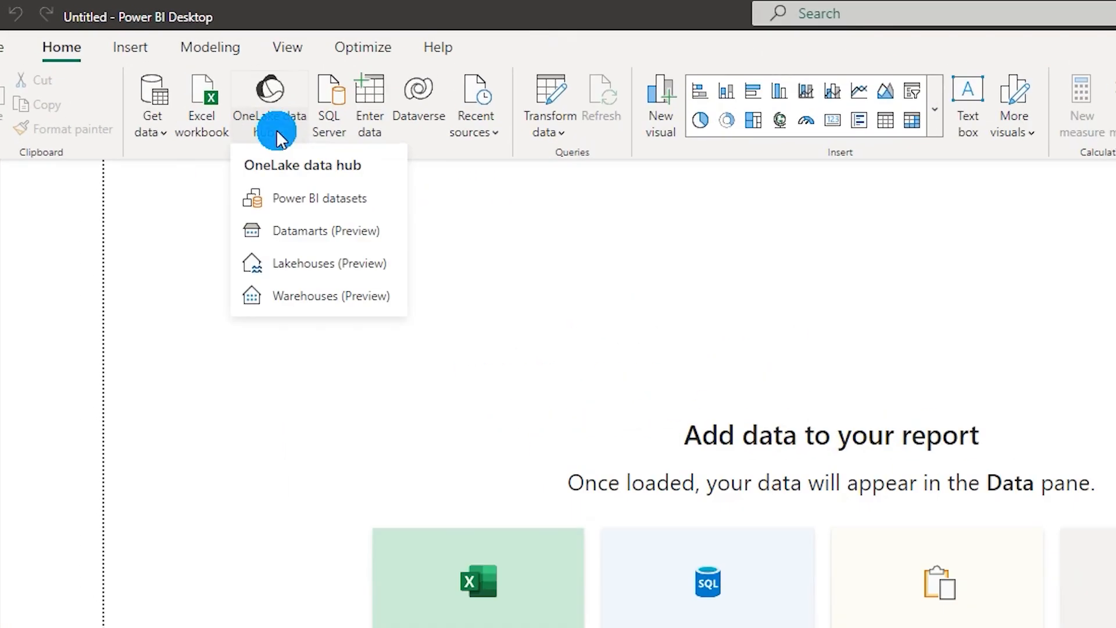
left_click(310, 300)
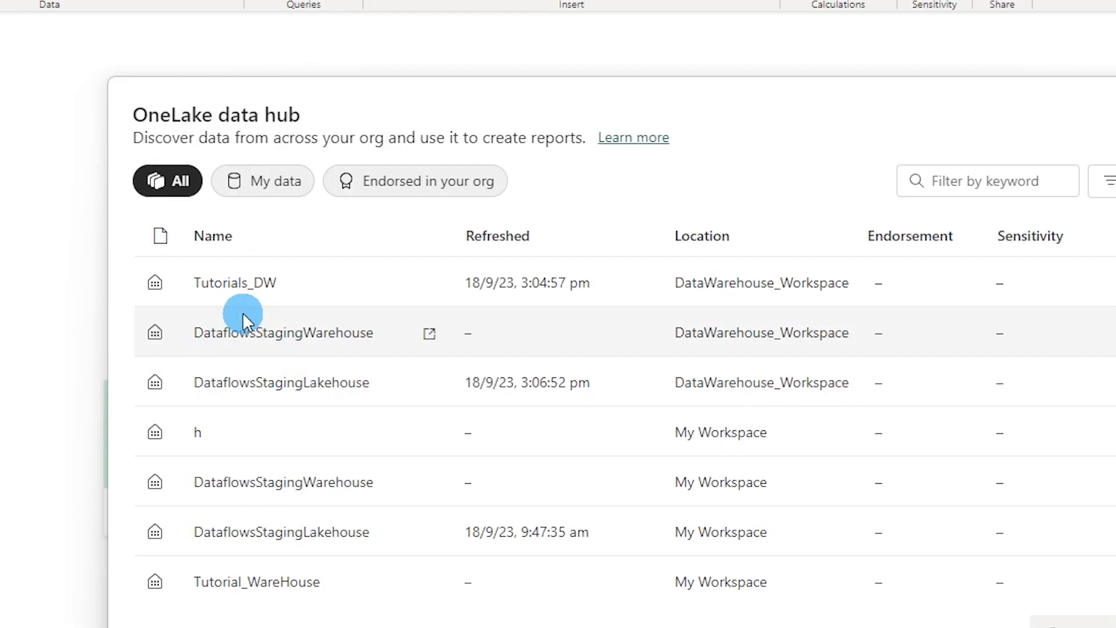
left_click(165, 249)
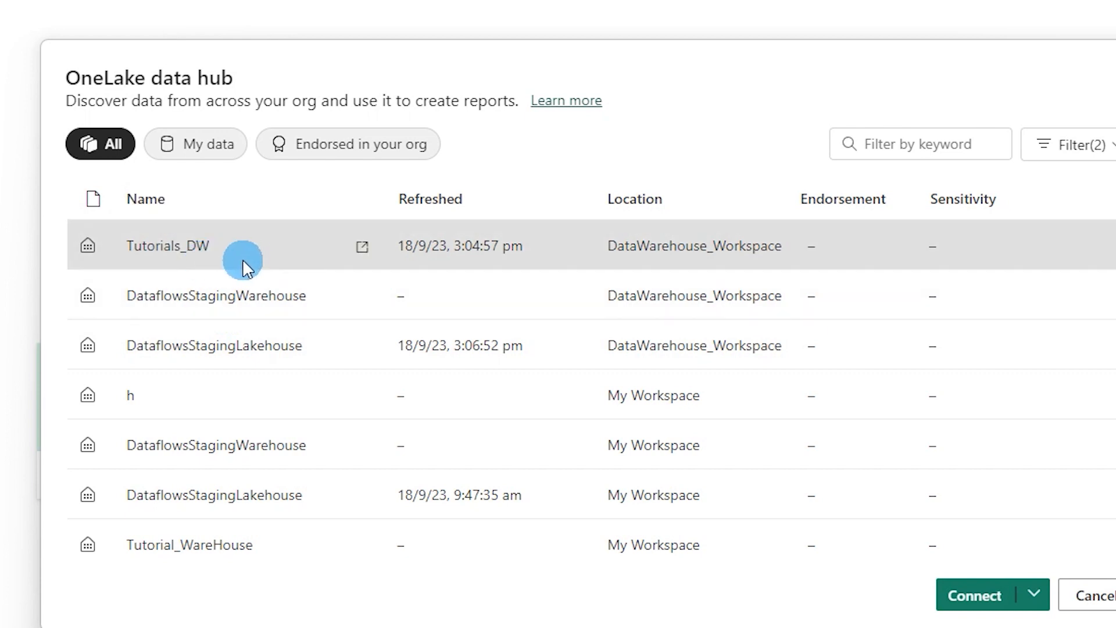
left_click(969, 597)
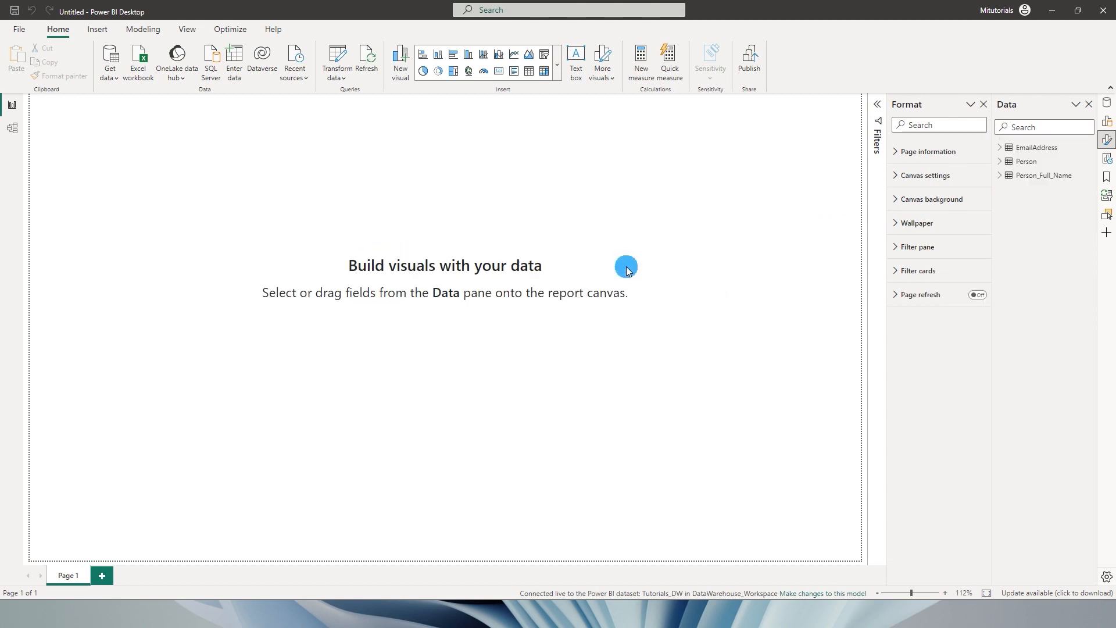
Examine the fields of the EmailAddress, Person and Person_Full_Name tables in the connected report.
left_click(1000, 148)
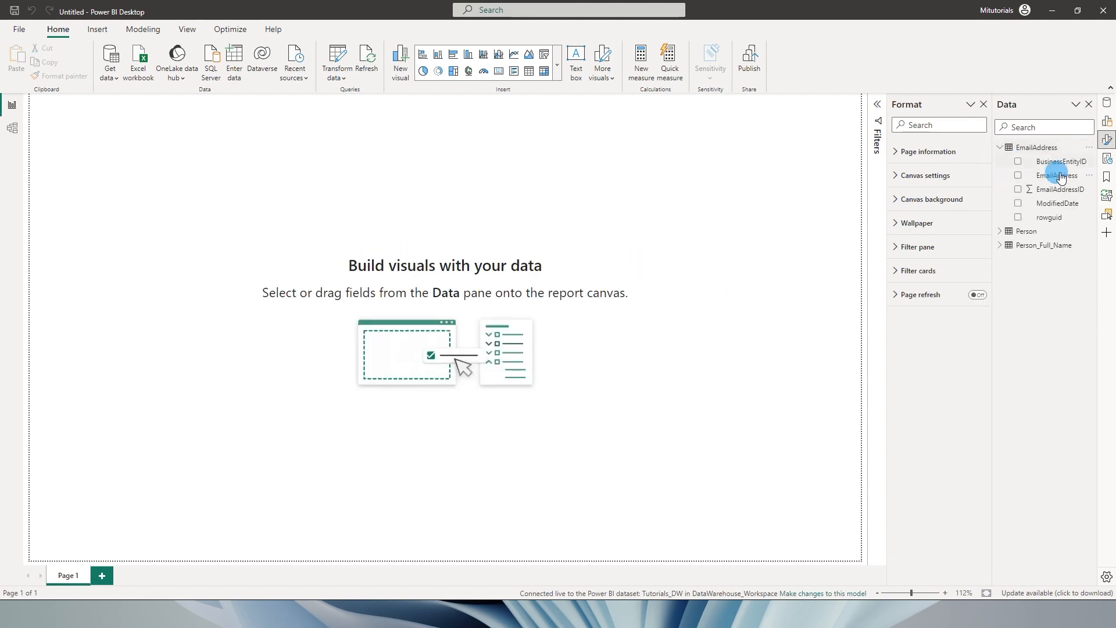
left_click(1001, 231)
left_click(1000, 426)
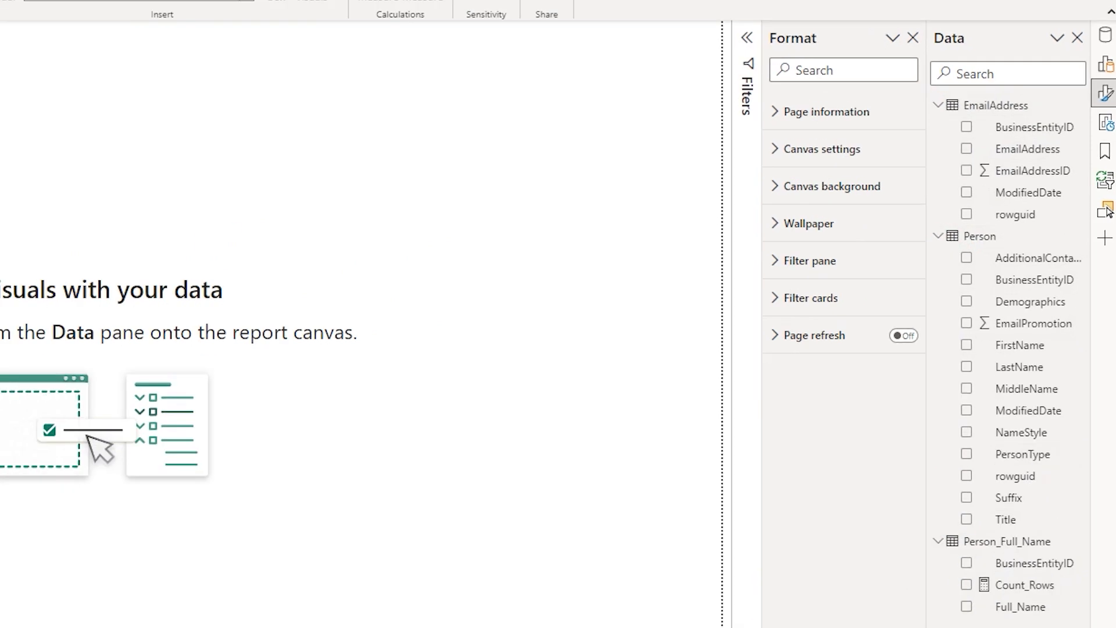
Open the report's model diagram and space out the EmailAddress and Person tables to expose their relationships.
left_click(12, 128)
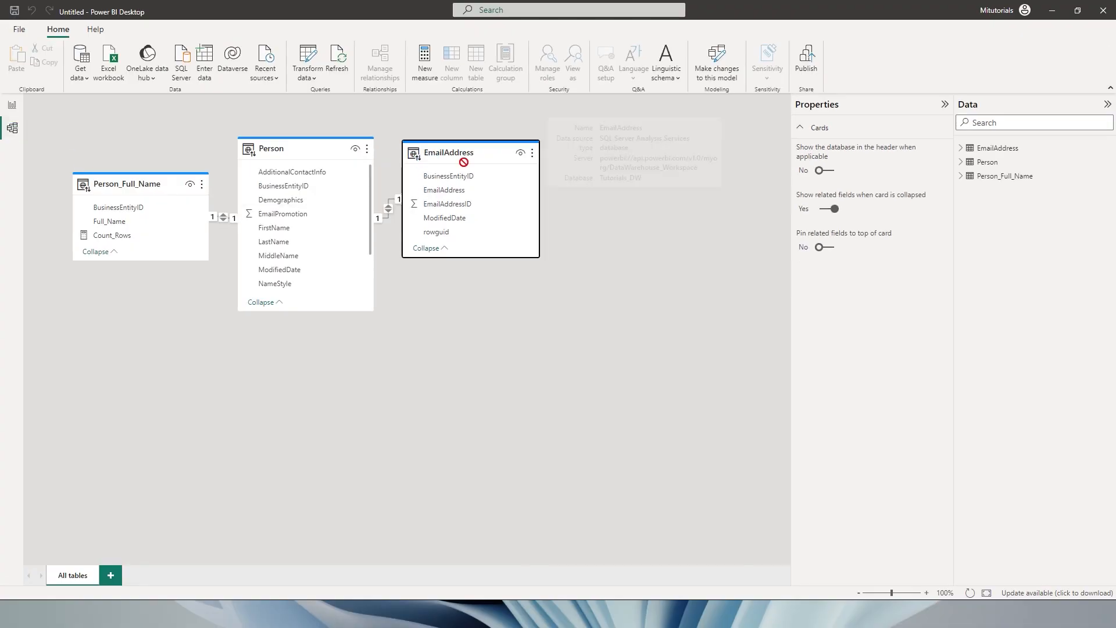
left_click_drag(464, 163, 566, 165)
left_click_drag(309, 157, 385, 157)
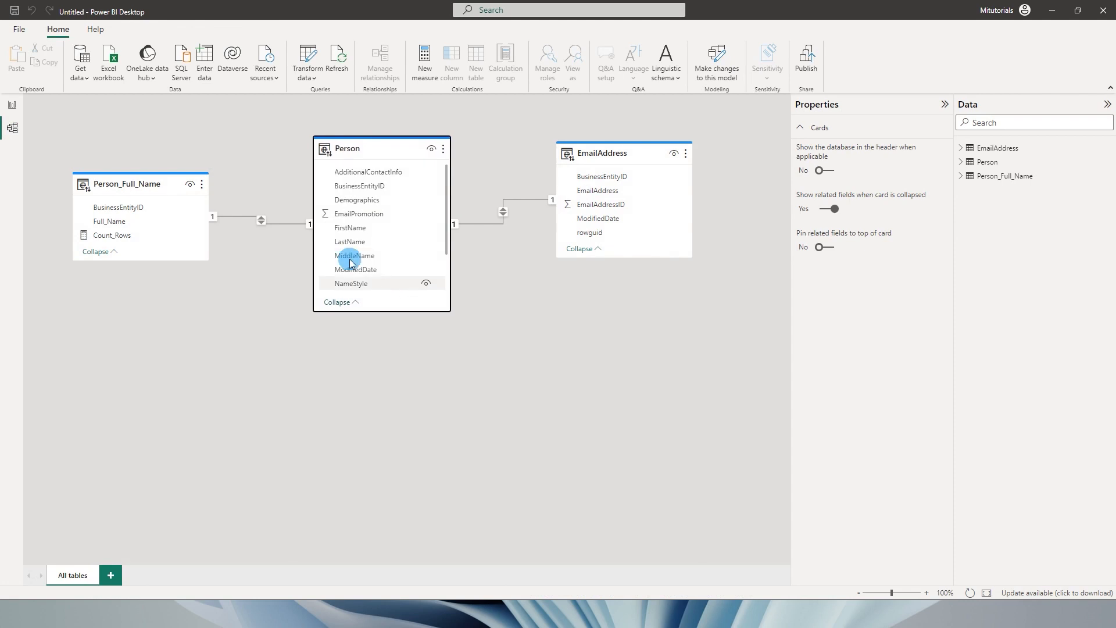